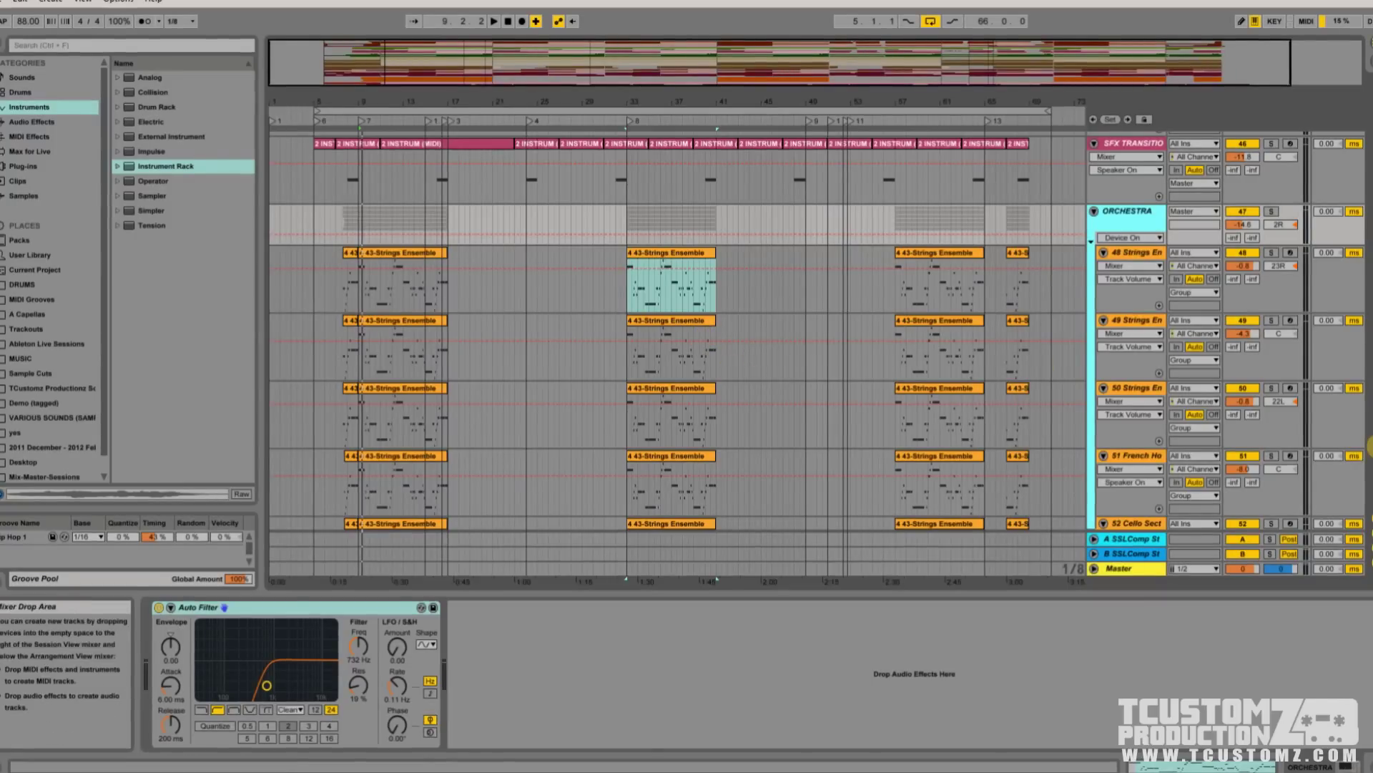
Step: Scroll the track list up to the DRUMS group with its kick and snare tracks
scroll(1327, 404, "up", 10)
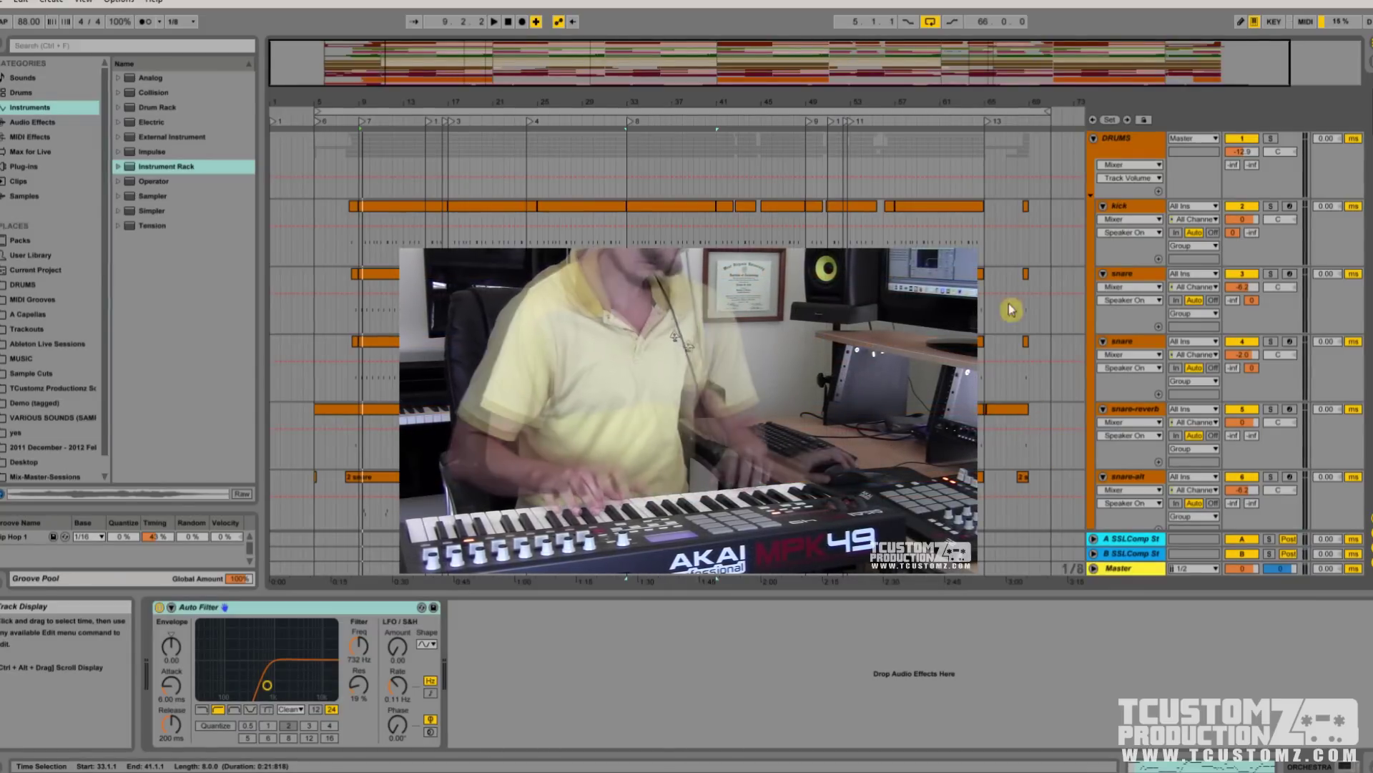
scroll(1011, 309, "down", 10)
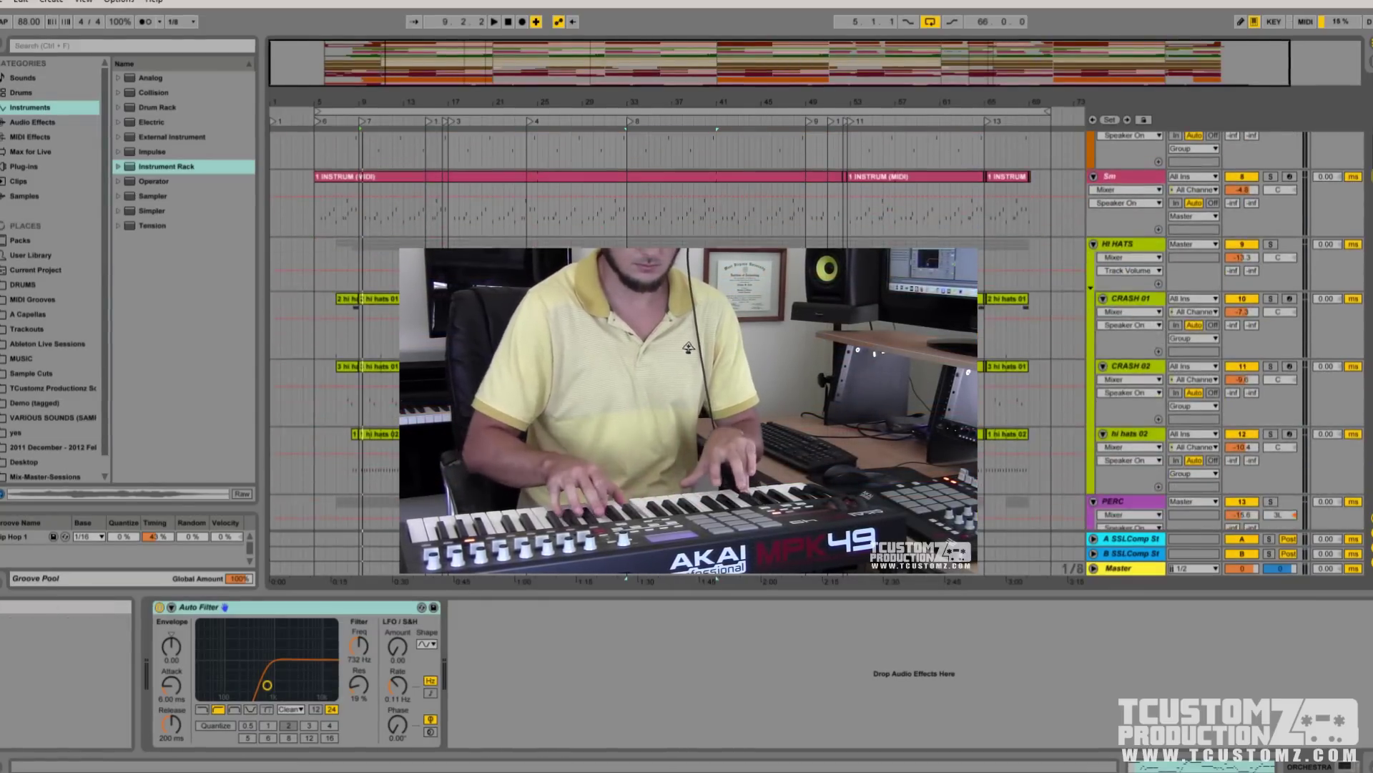
scroll(818, 352, "down", 10)
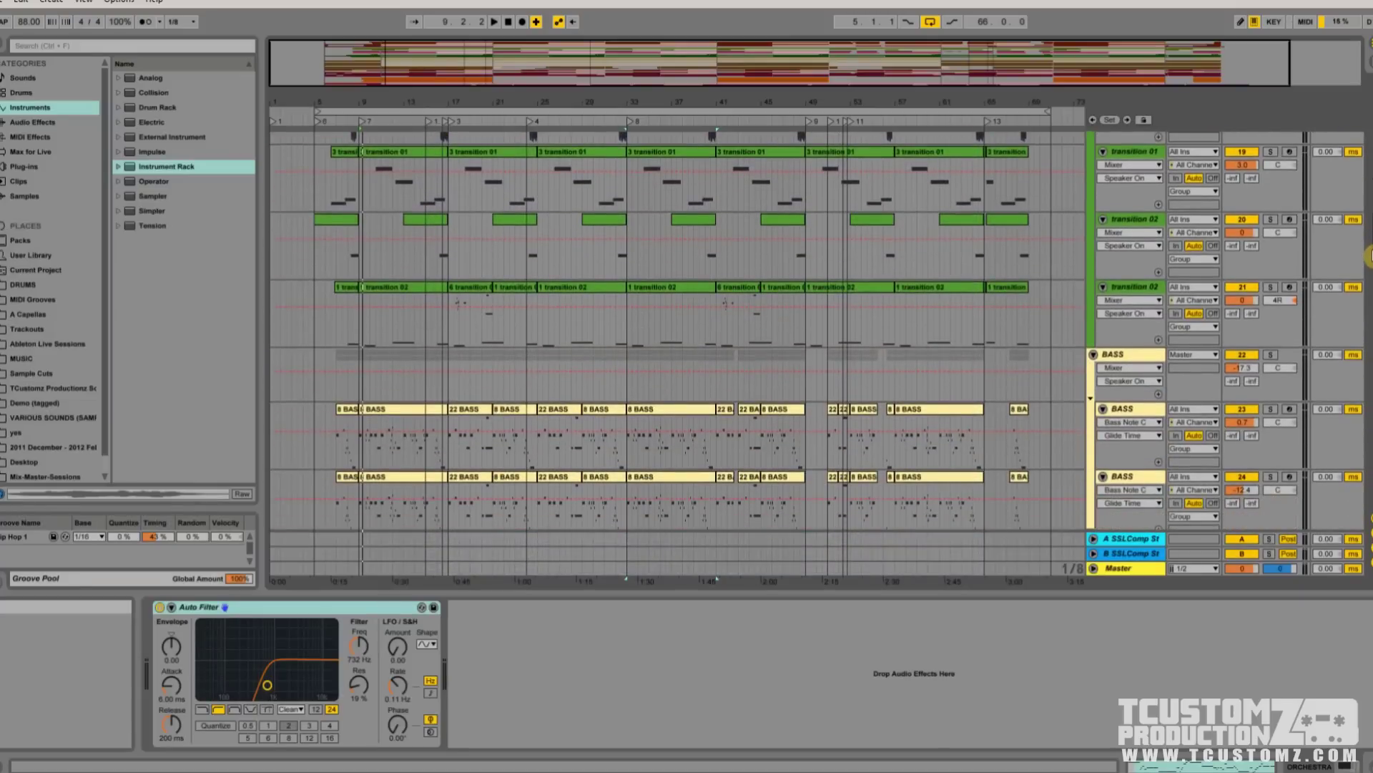
scroll(677, 329, "down", 10)
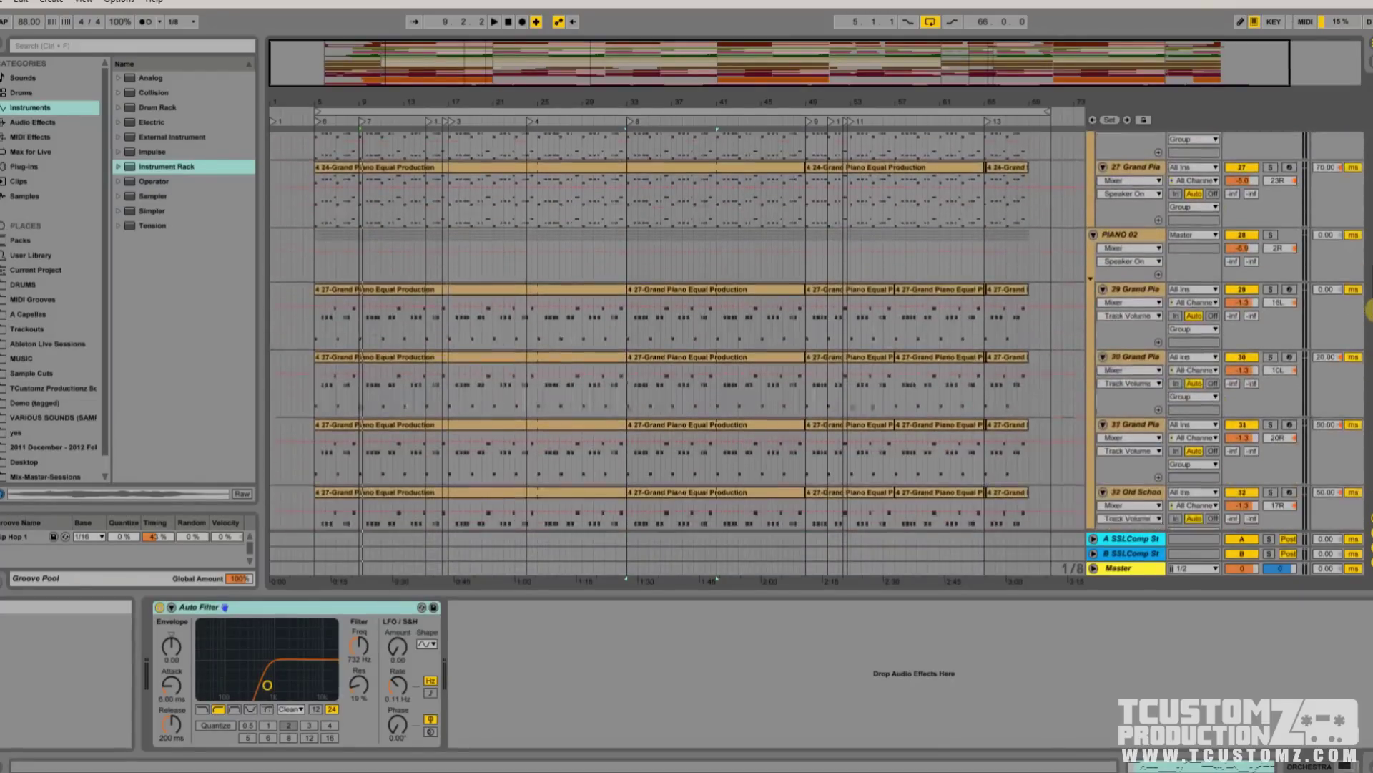
scroll(1221, 224, "down", 10)
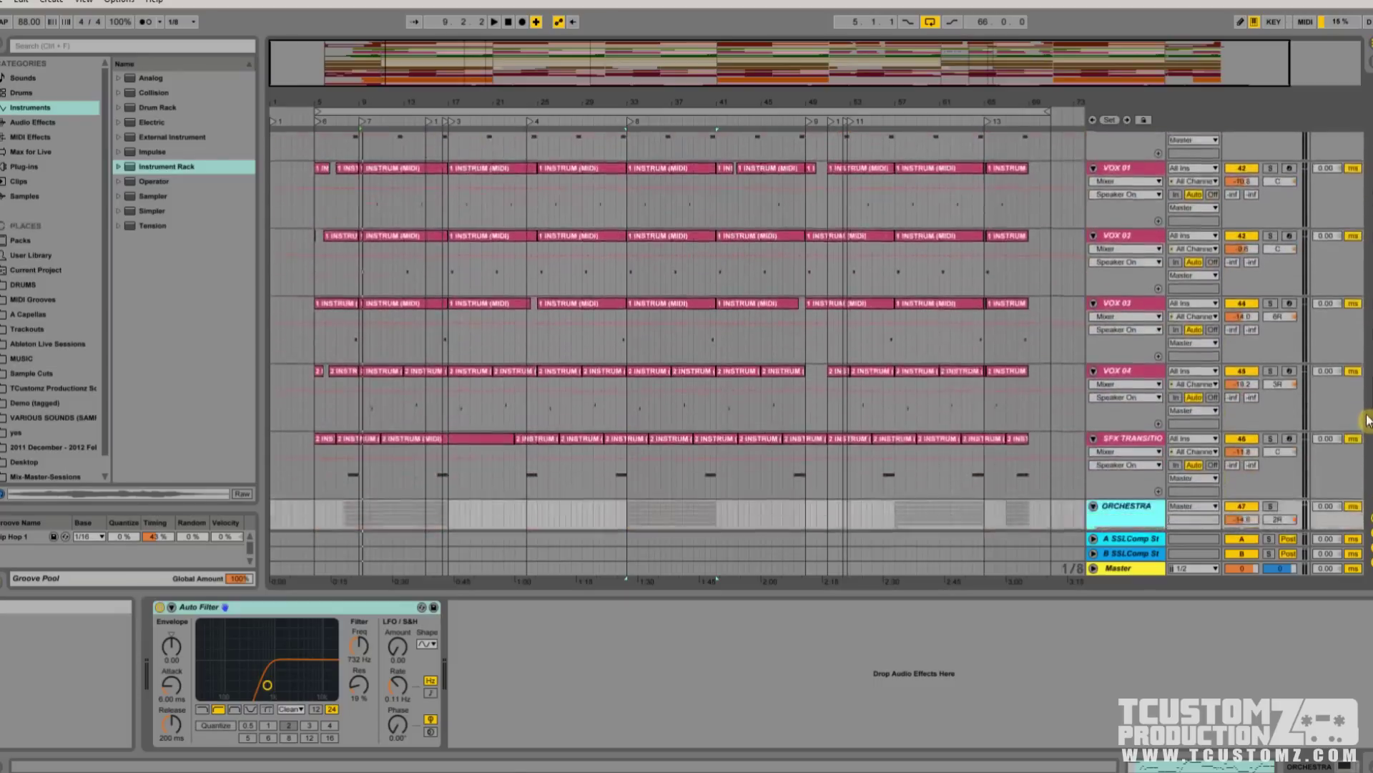
scroll(1180, 207, "up", 2)
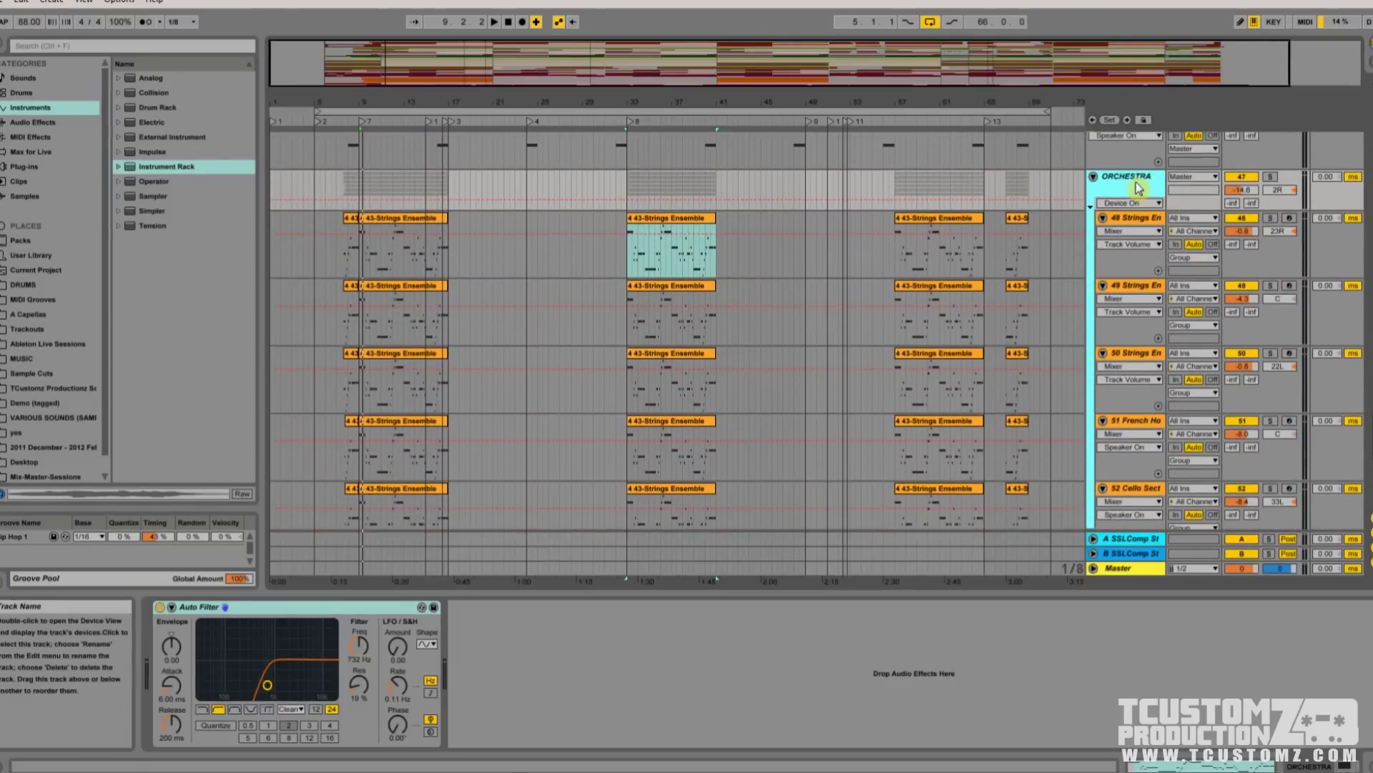
scroll(1138, 192, "down", 1)
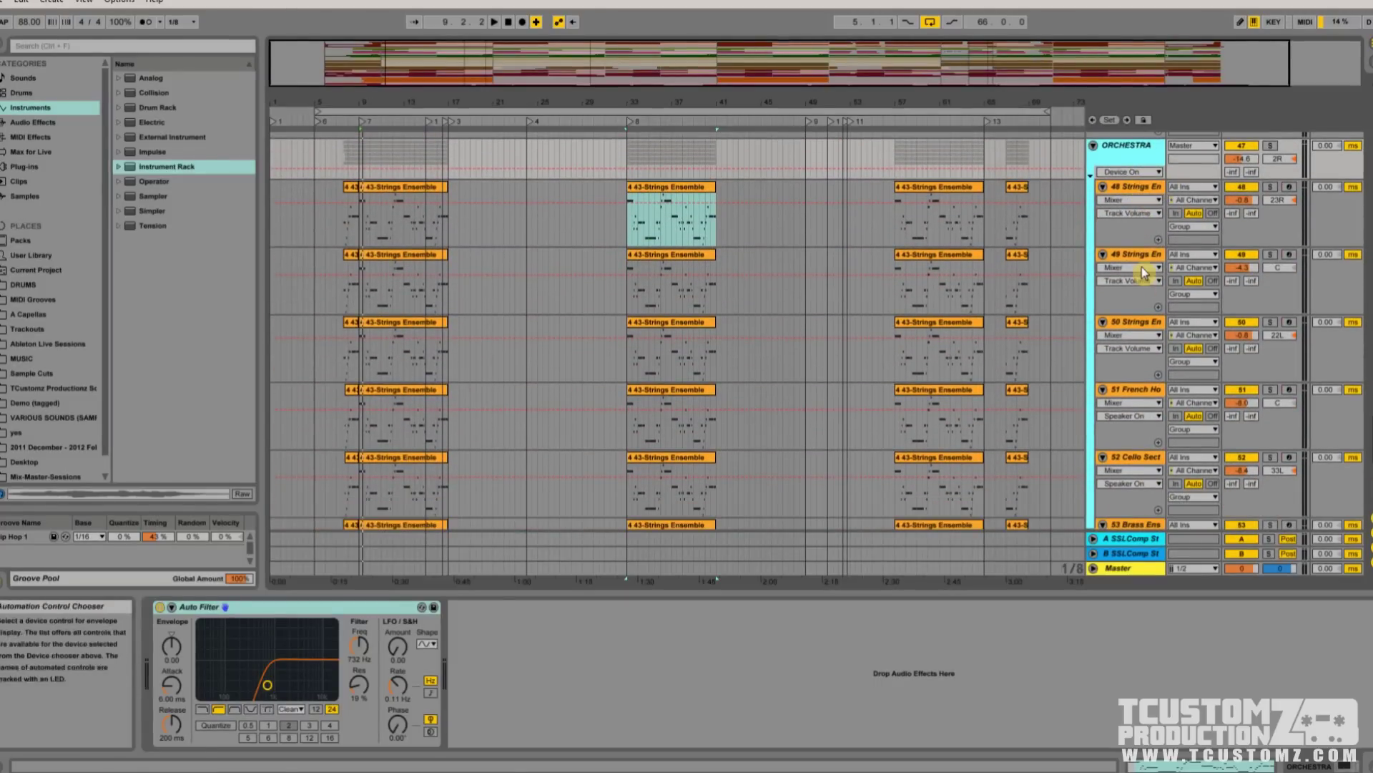
scroll(1141, 324, "down", 3)
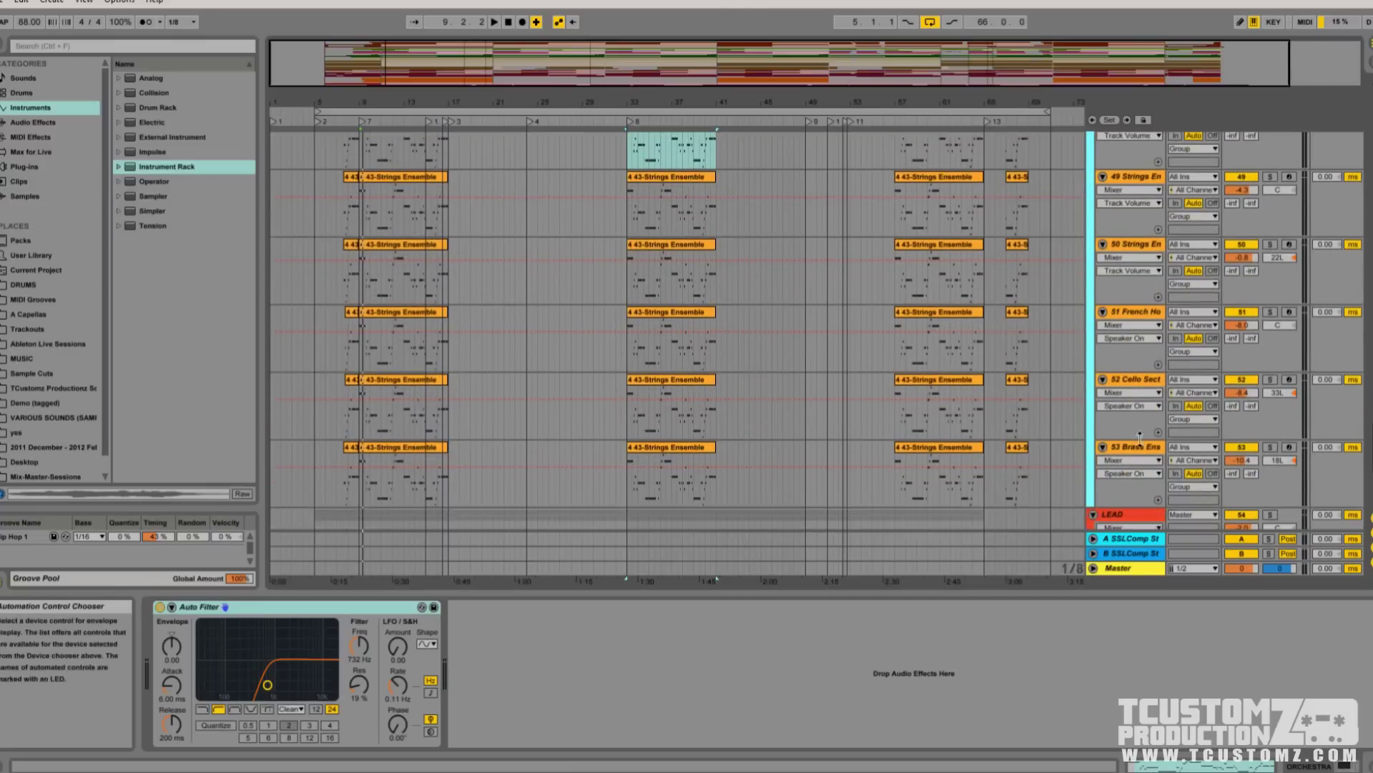
scroll(1159, 272, "up", 3)
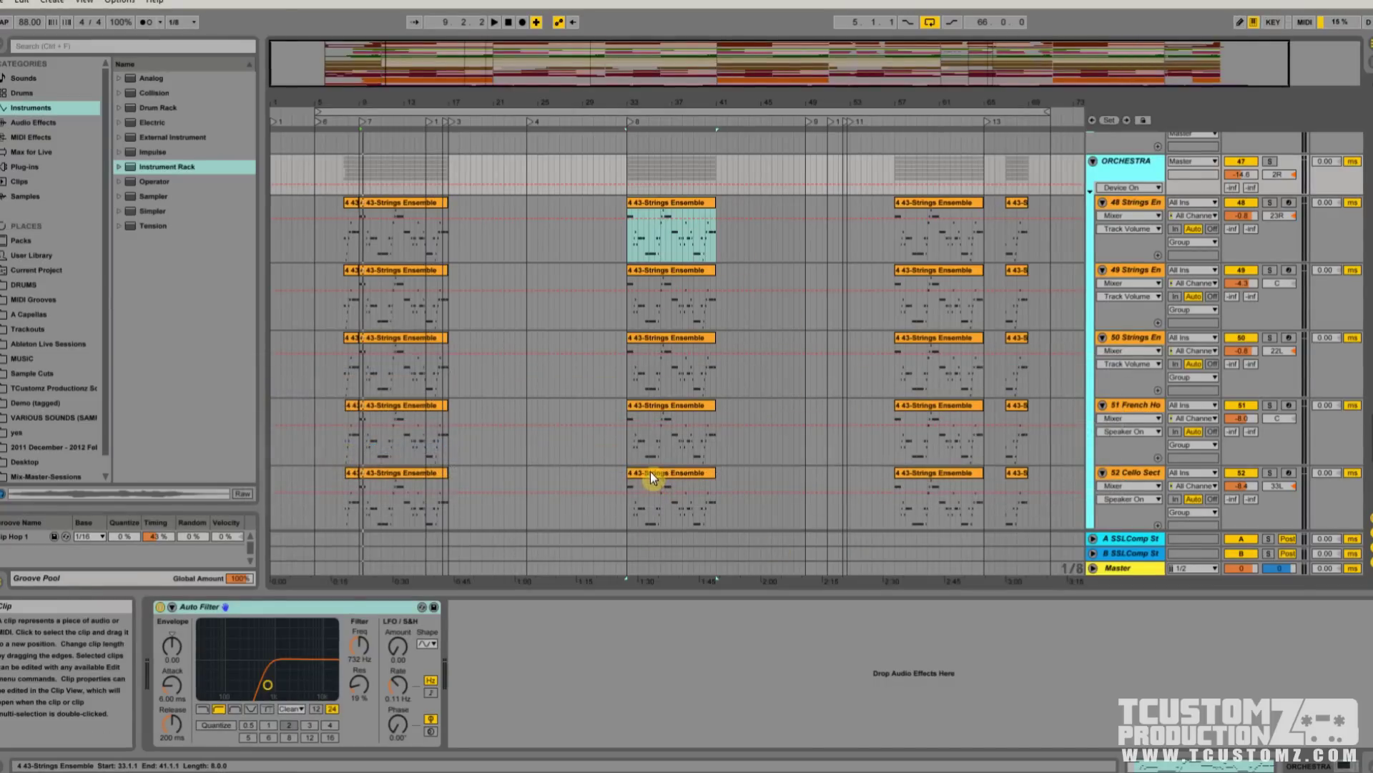
scroll(635, 463, "up", 2)
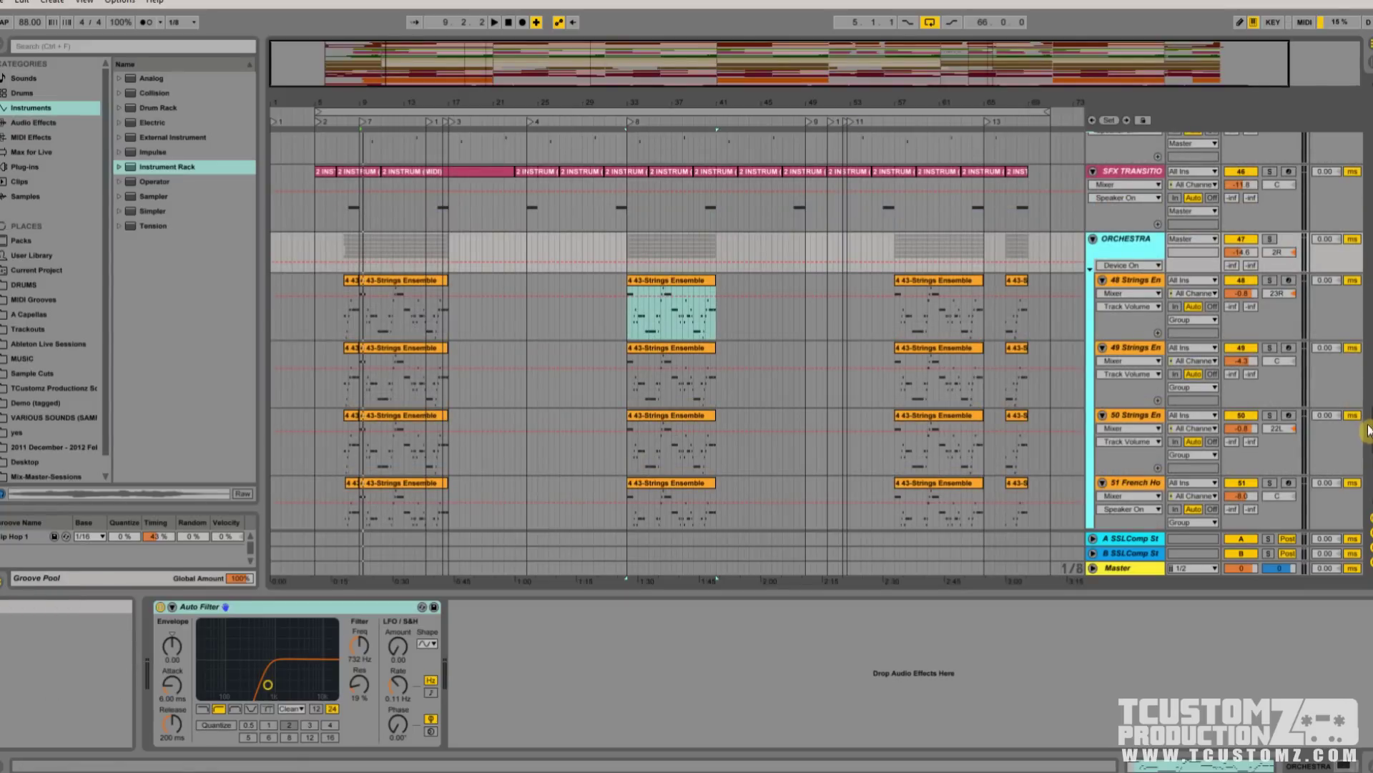
scroll(1369, 433, "up", 10)
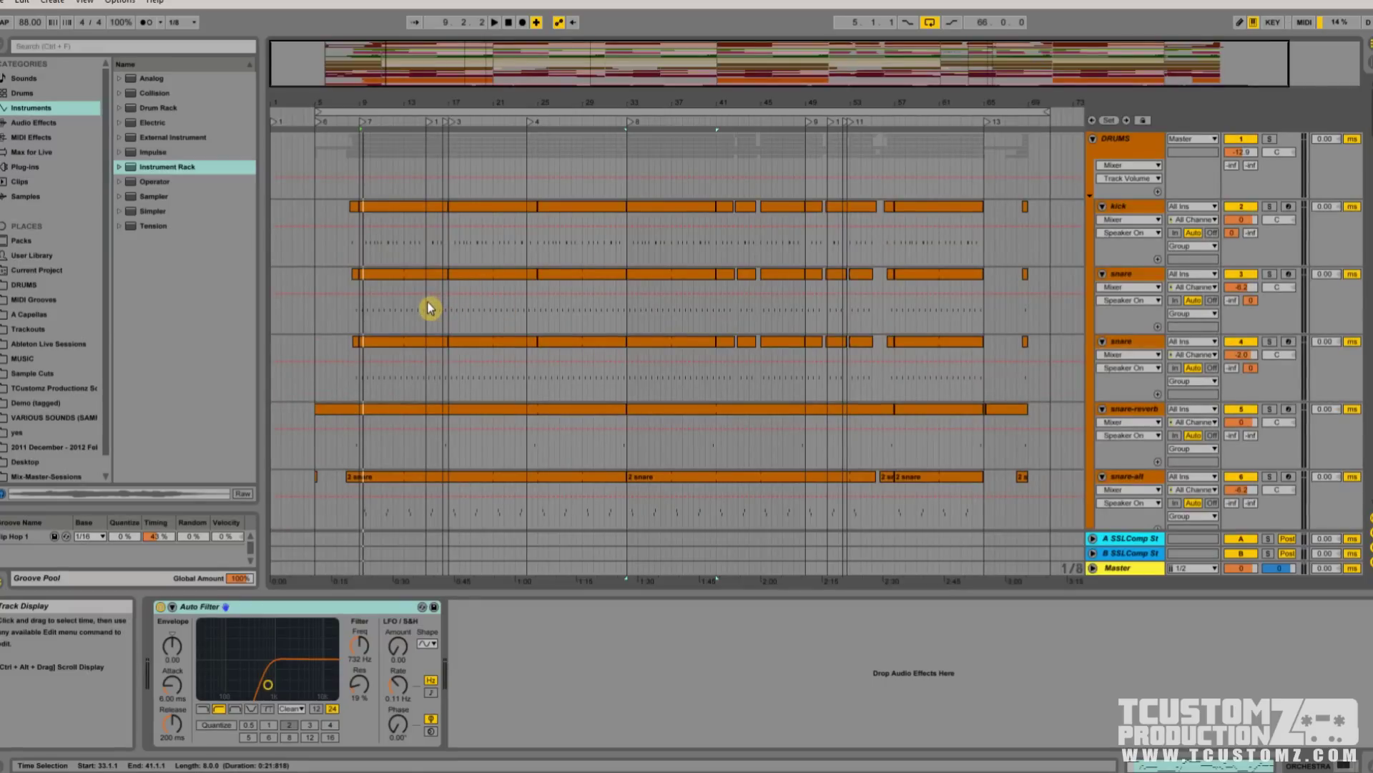
Step: Play the beat, zoom the timeline in twice, and scroll down through the tracks while it plays
left_click(497, 23)
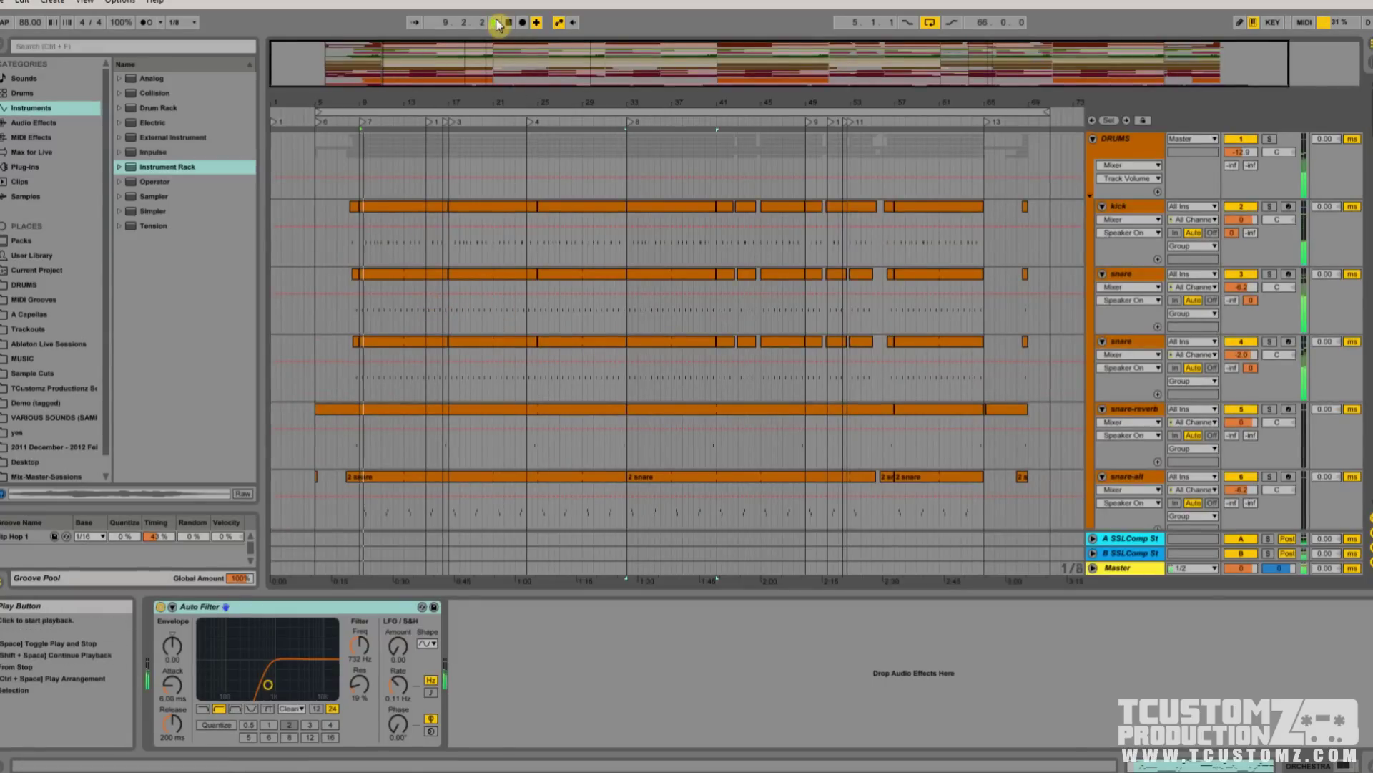
key("plus")
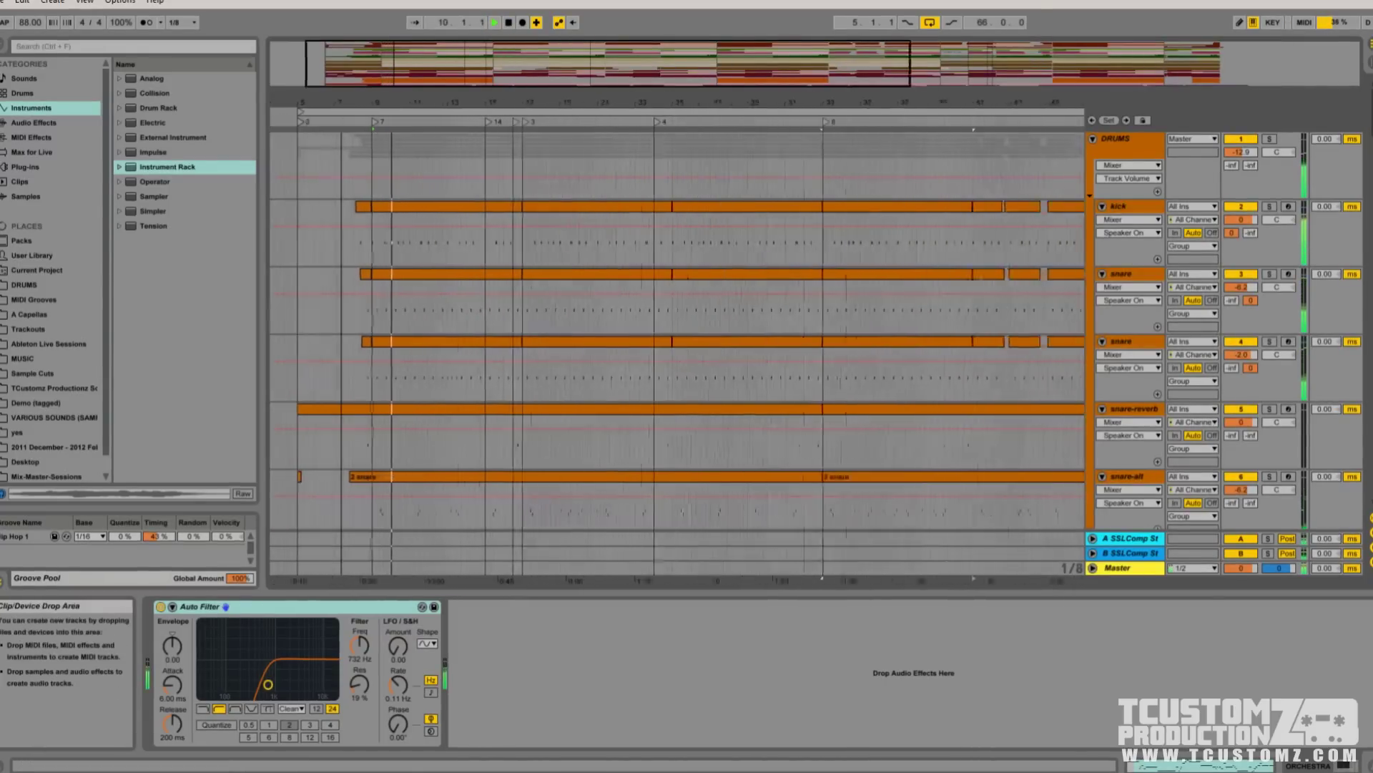
key("plus")
scroll(618, 338, "down", 5)
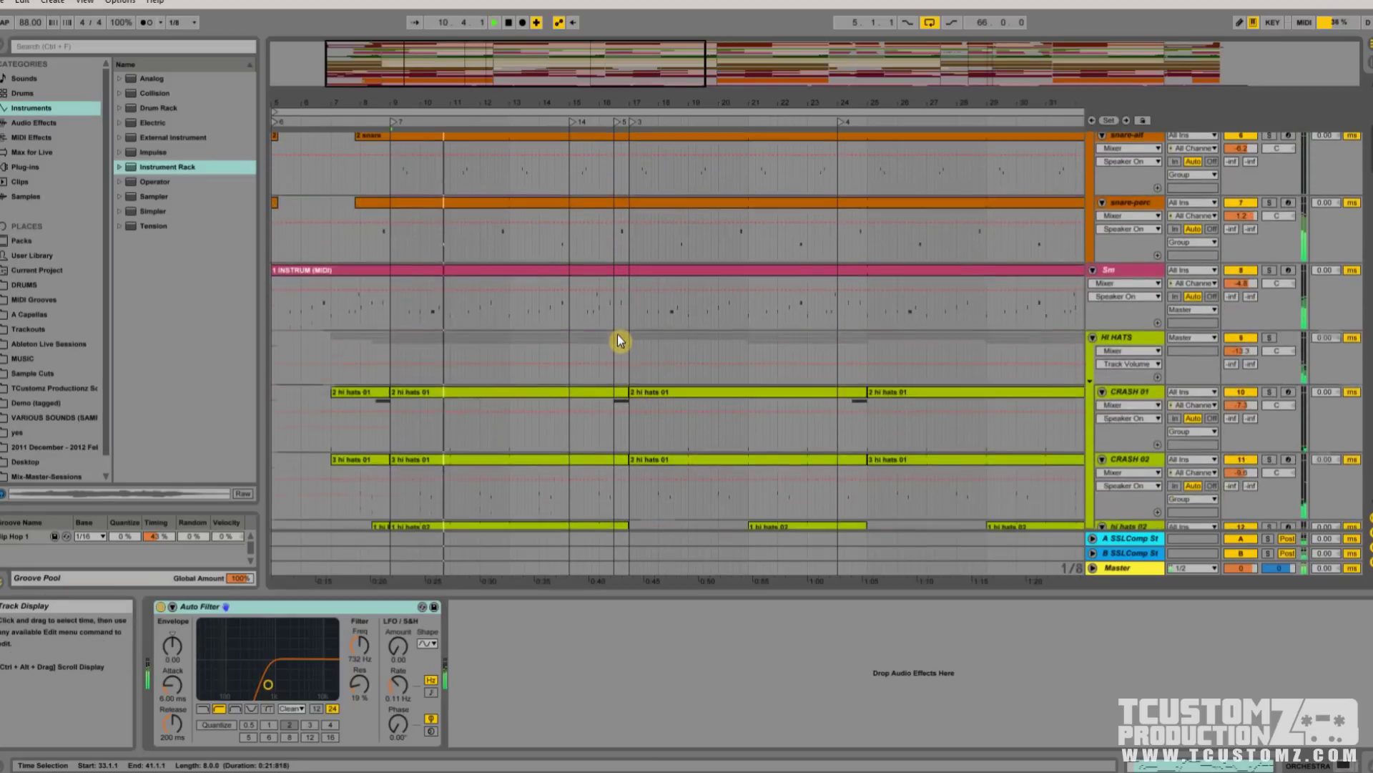
scroll(619, 340, "down", 5)
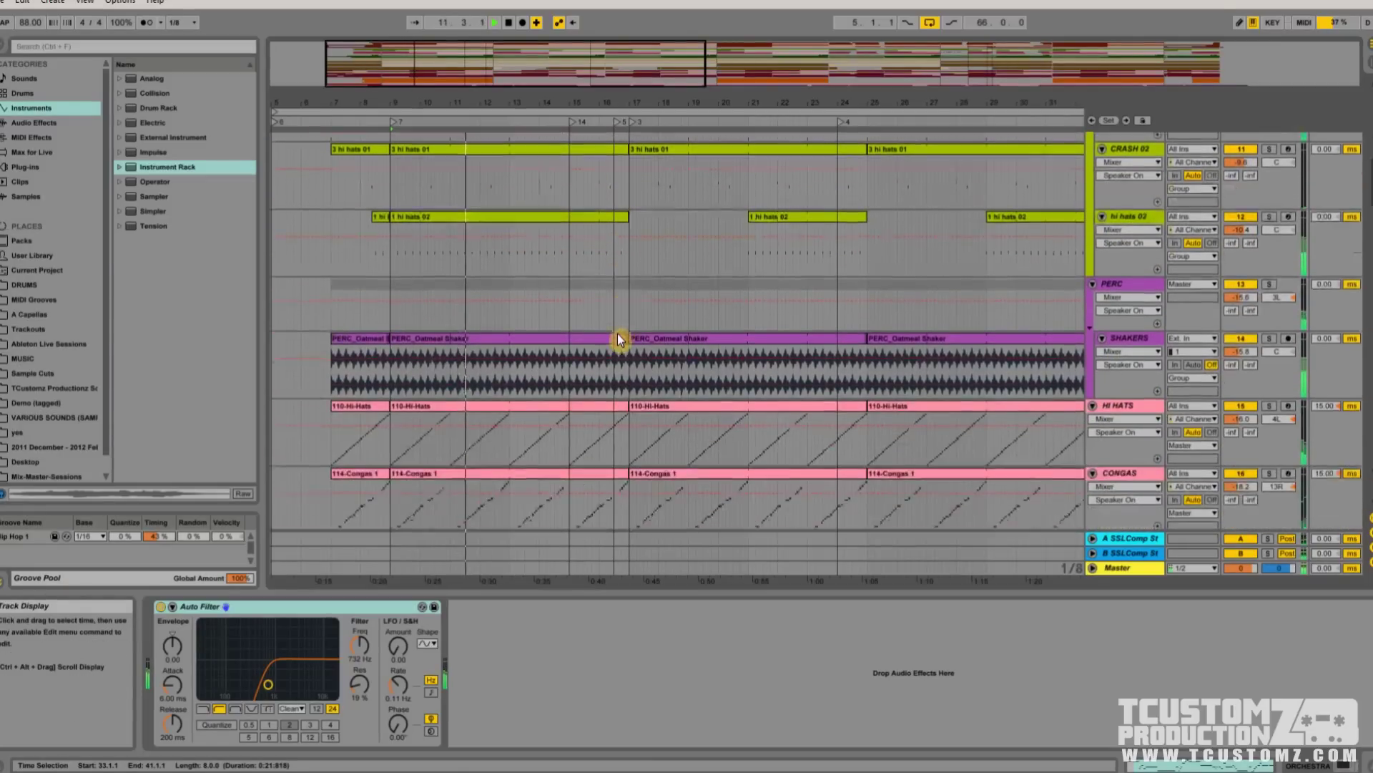
scroll(618, 335, "down", 5)
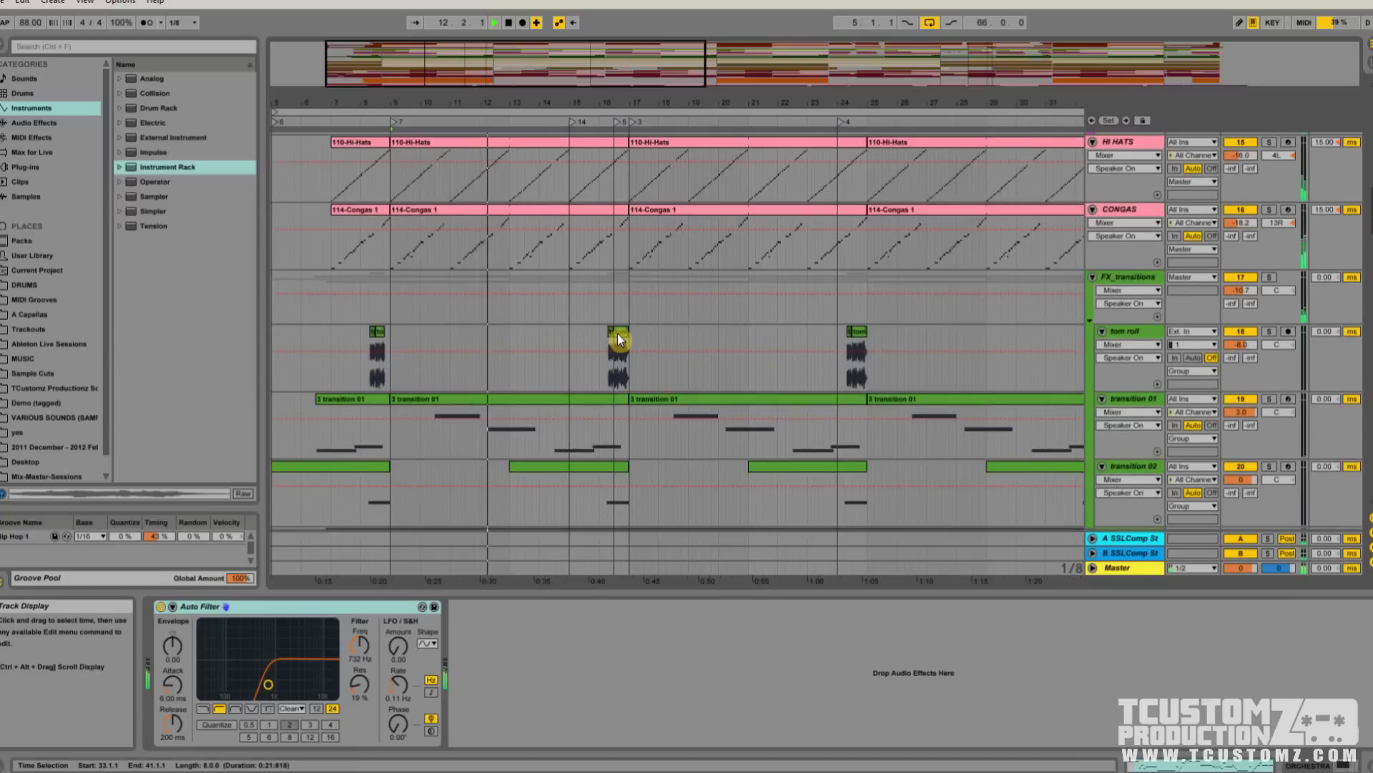
scroll(618, 339, "down", 5)
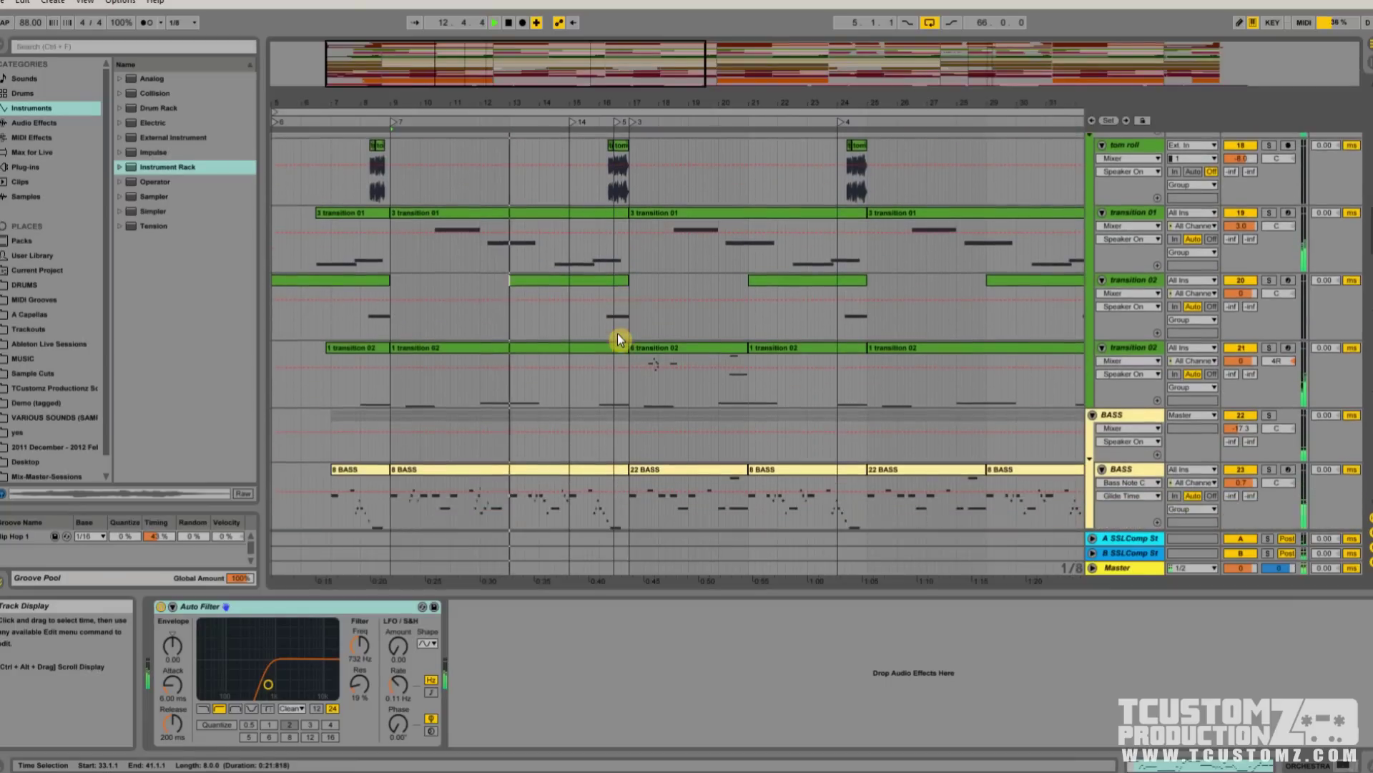
scroll(620, 339, "down", 2)
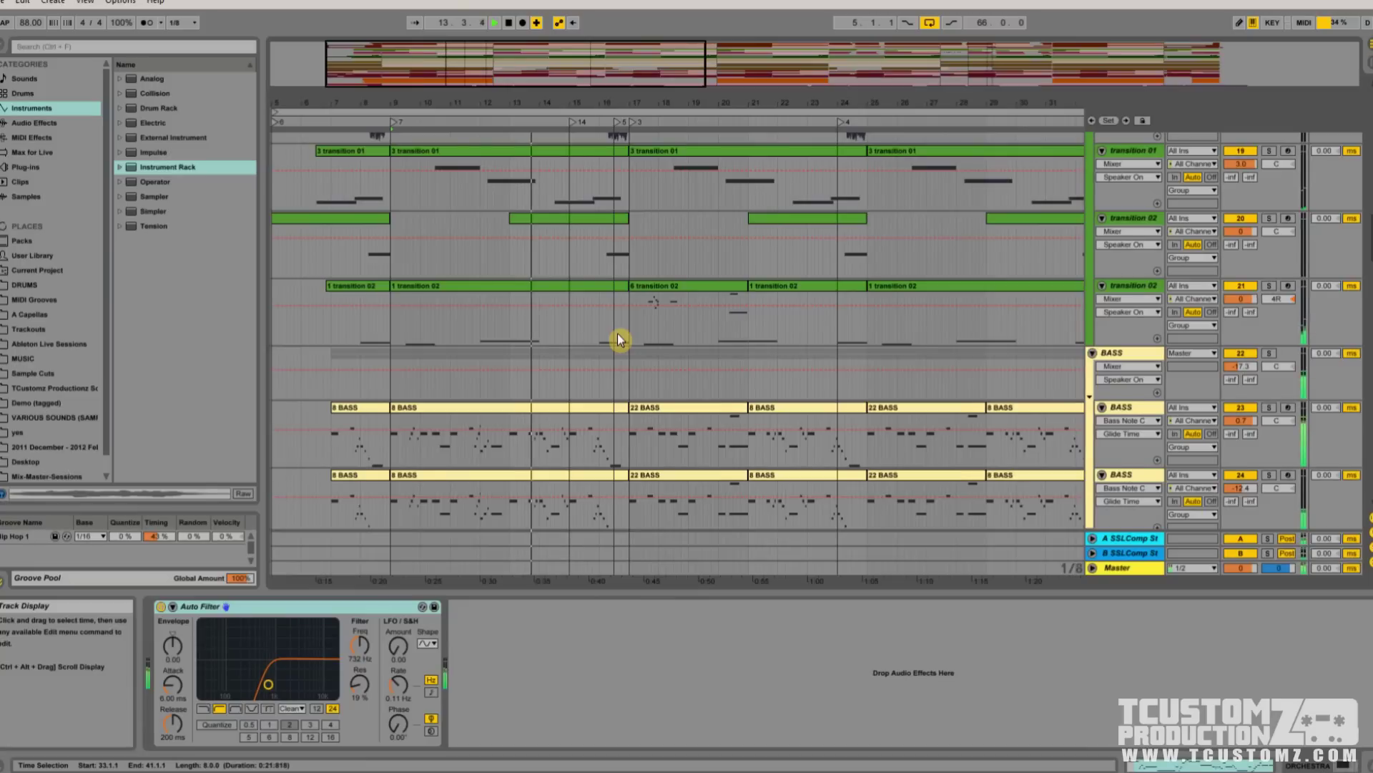
scroll(619, 340, "down", 4)
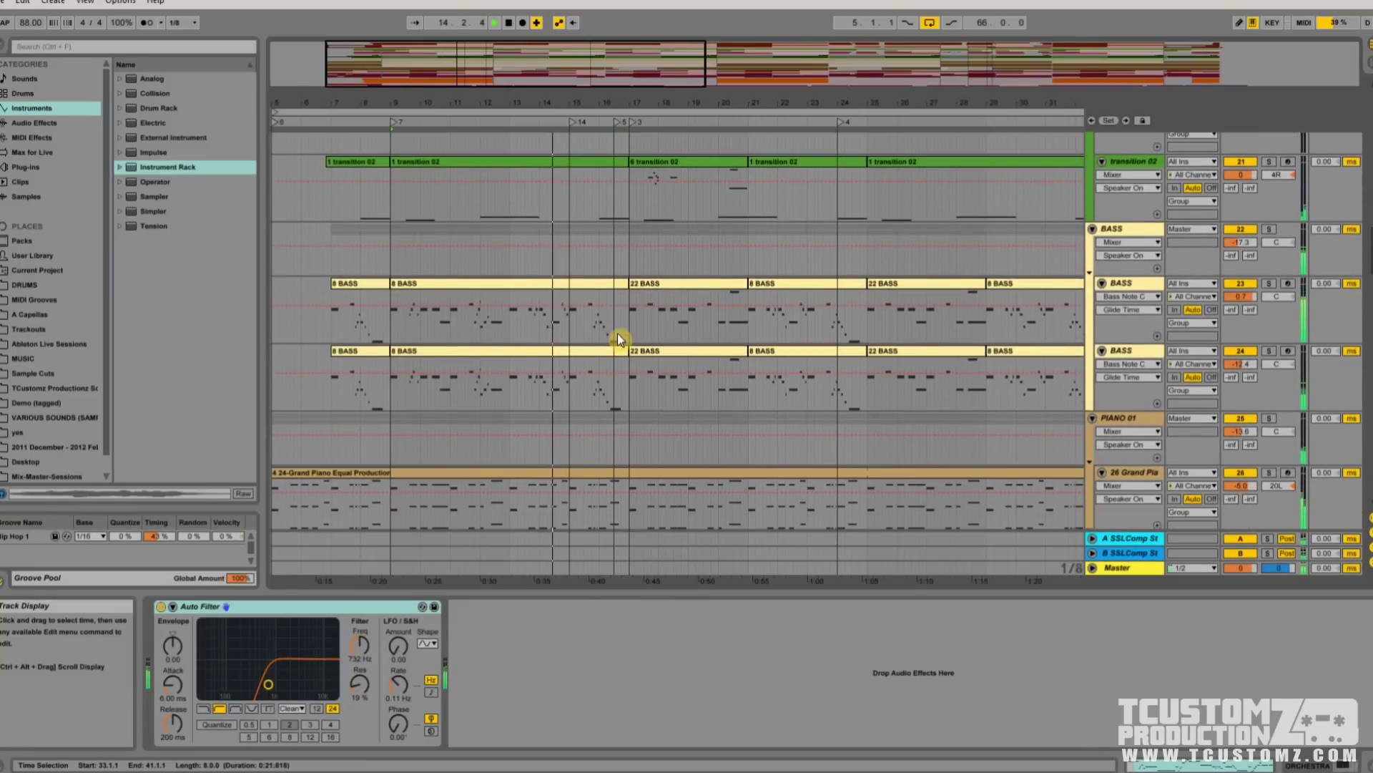
scroll(618, 335, "down", 2)
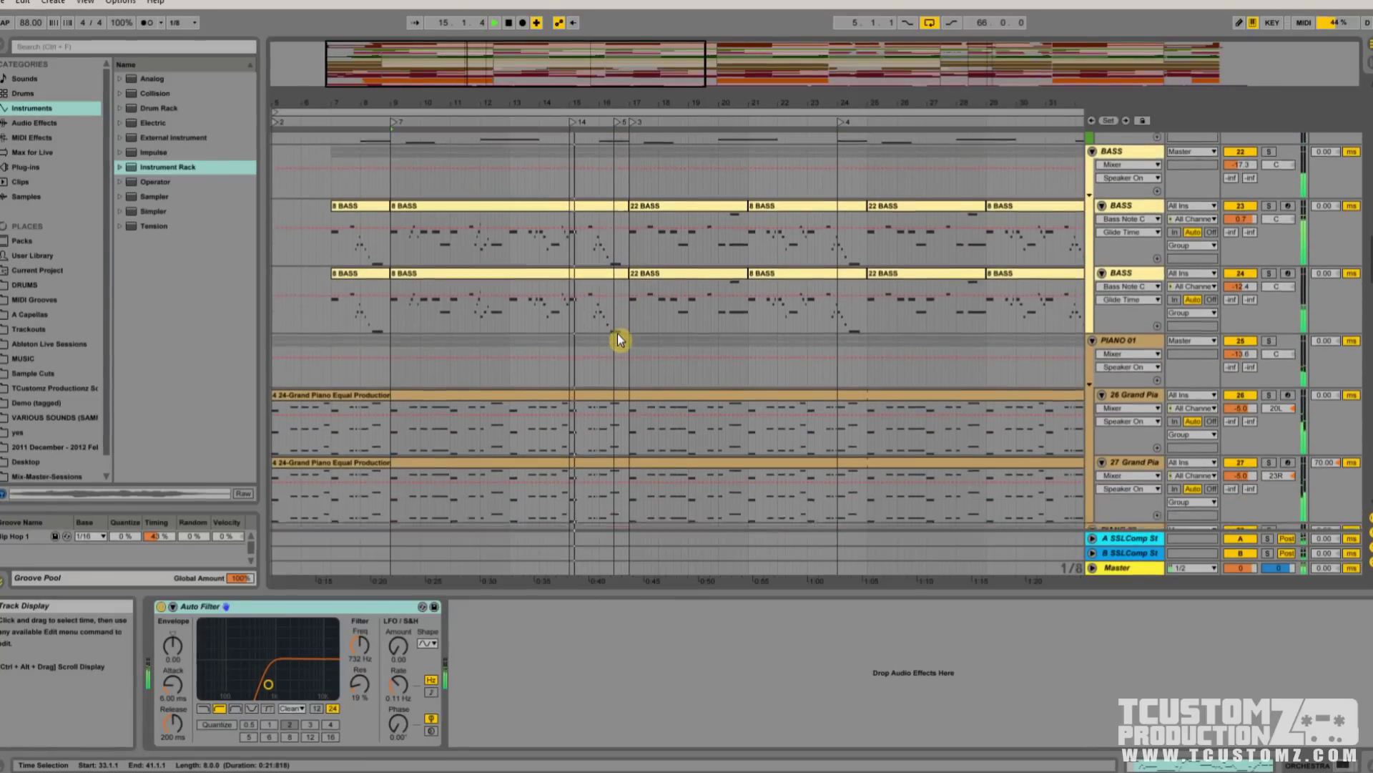
scroll(618, 336, "down", 1)
scroll(618, 334, "down", 3)
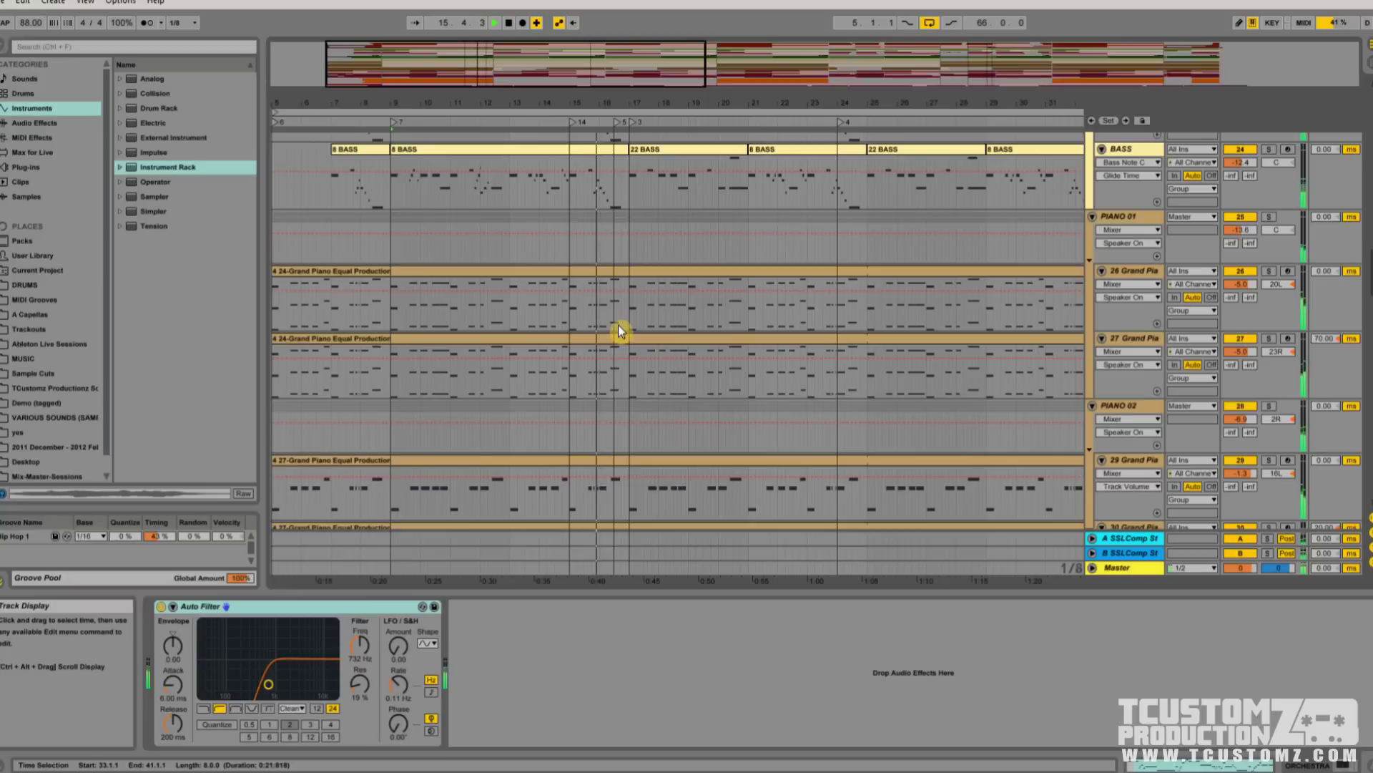
scroll(618, 328, "down", 1)
scroll(619, 322, "down", 1)
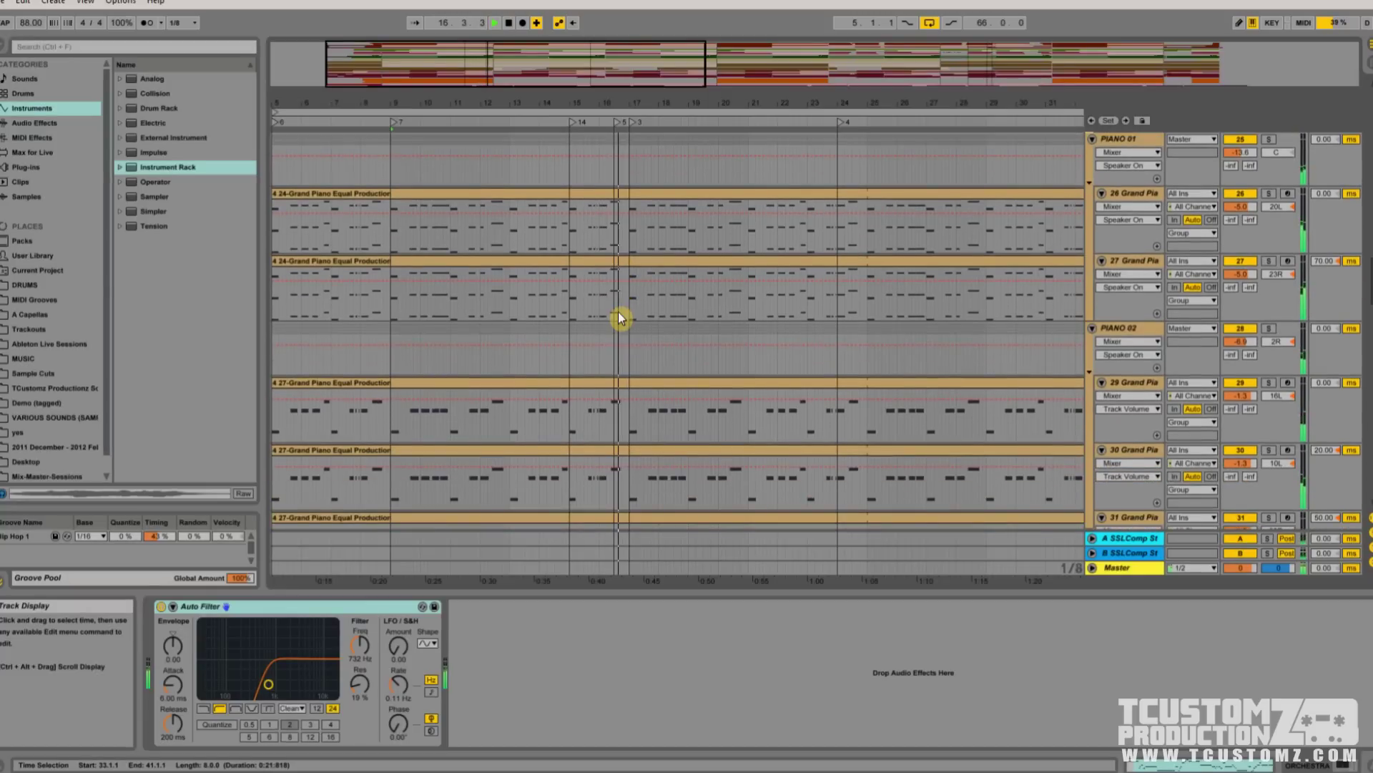
Step: Stop playback, set a time selection in PIANO 01, and scroll down to GUITAR FX and VOX
left_click(510, 27)
scroll(818, 347, "up", 3)
left_click(815, 299)
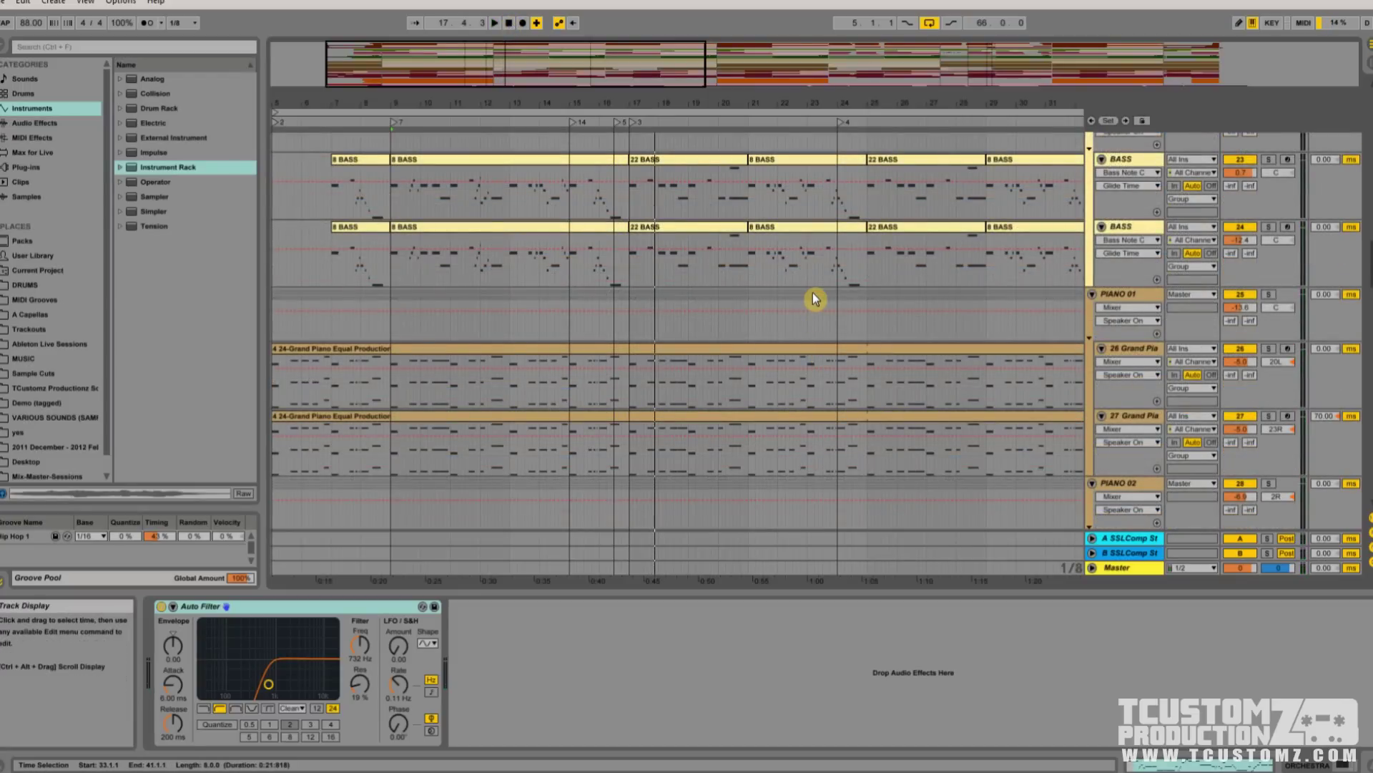
scroll(776, 282, "down", 1)
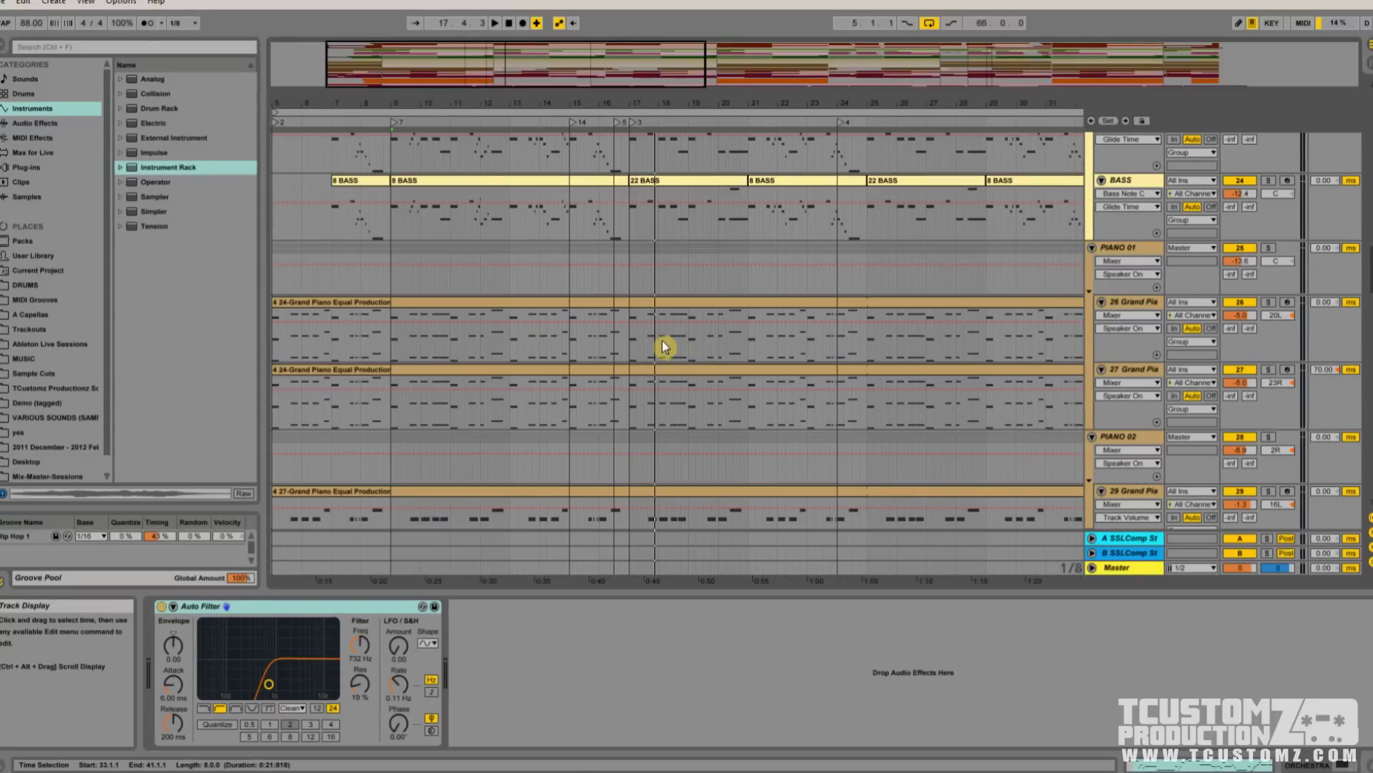
scroll(665, 343, "down", 1)
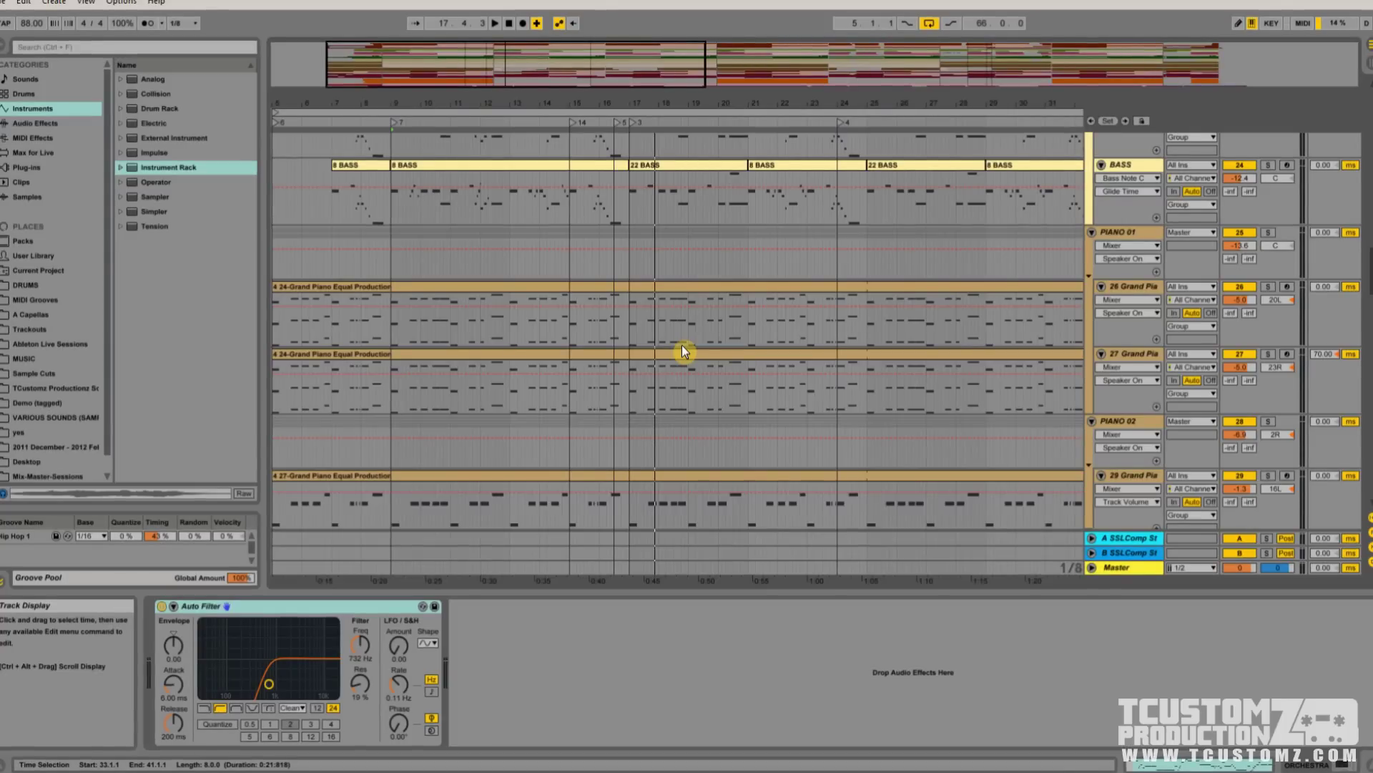
Step: Select the ORCHESTRA group, then view the devices on tracks 48 through 52 in turn
scroll(705, 346, "down", 10)
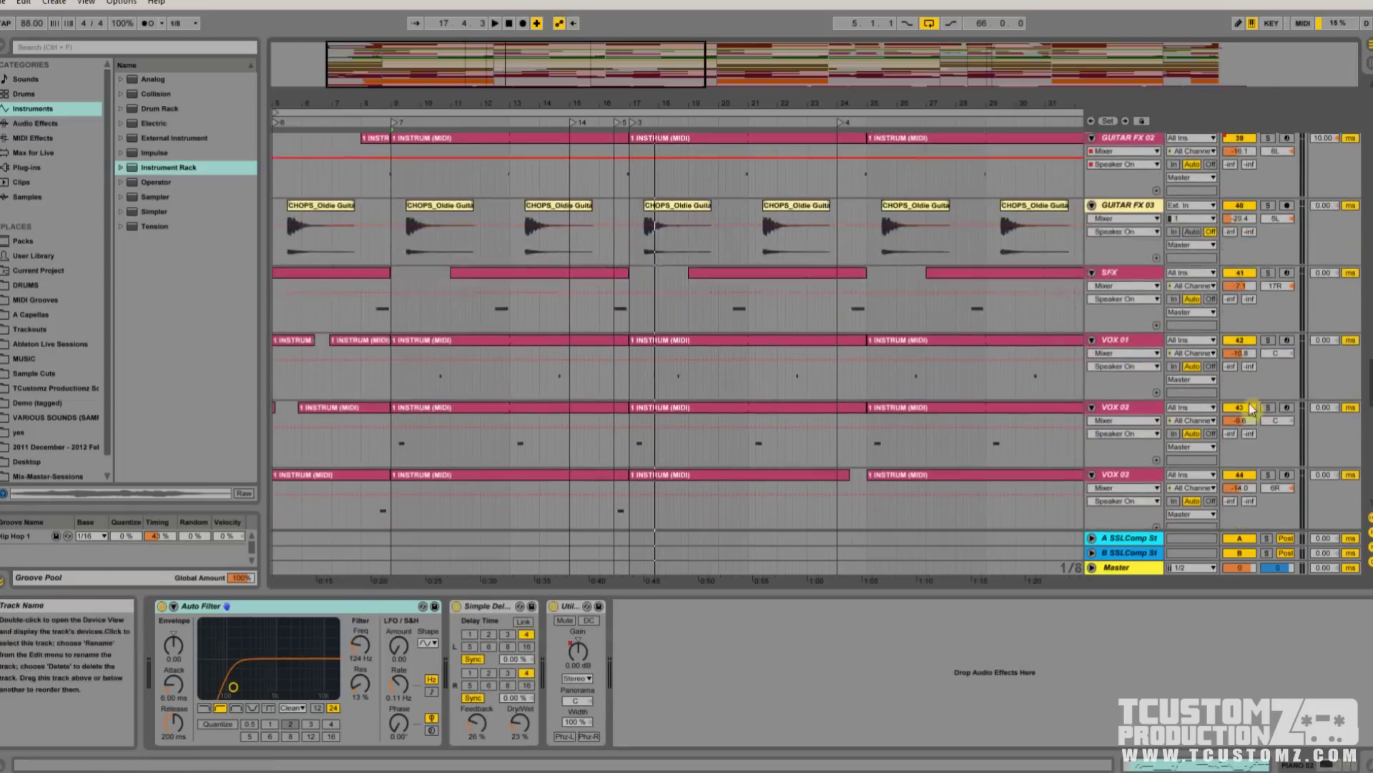
scroll(1252, 407, "down", 8)
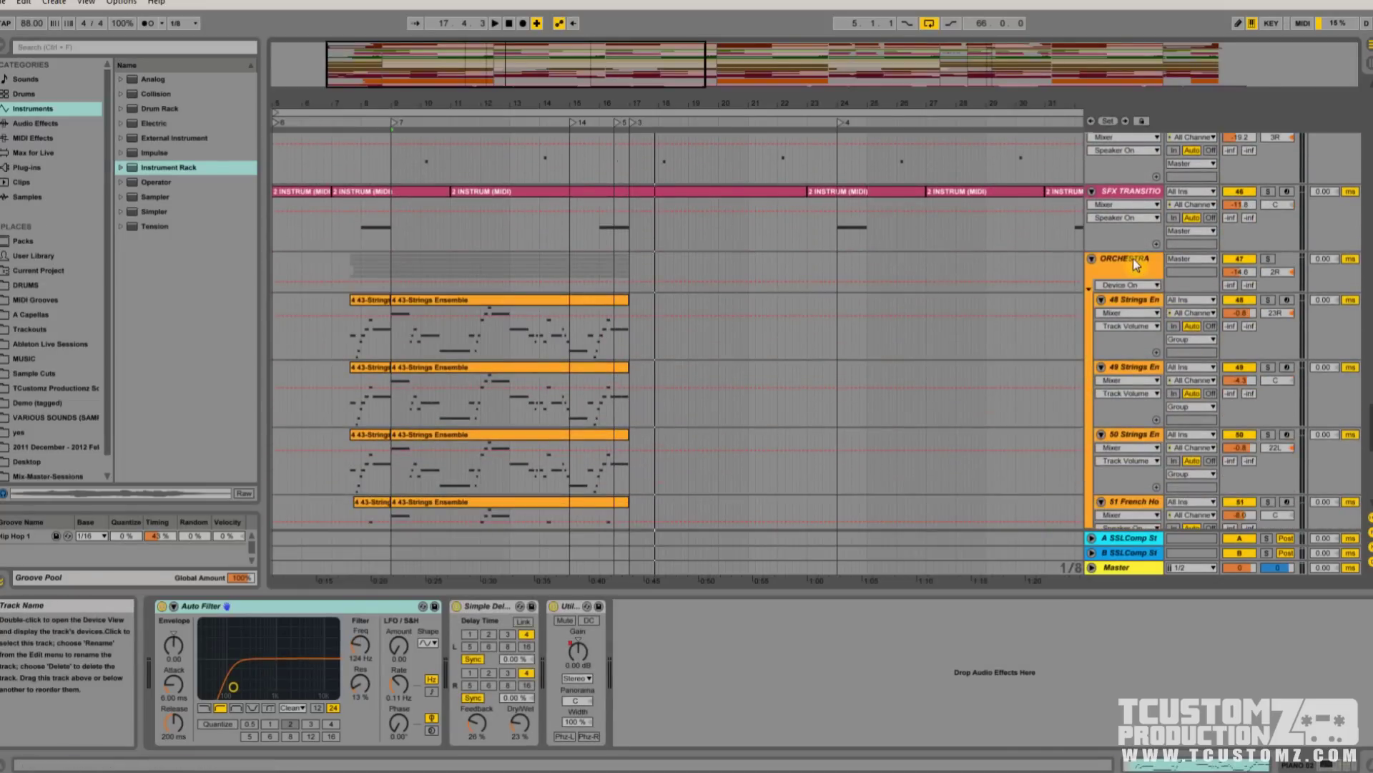
left_click(1136, 265)
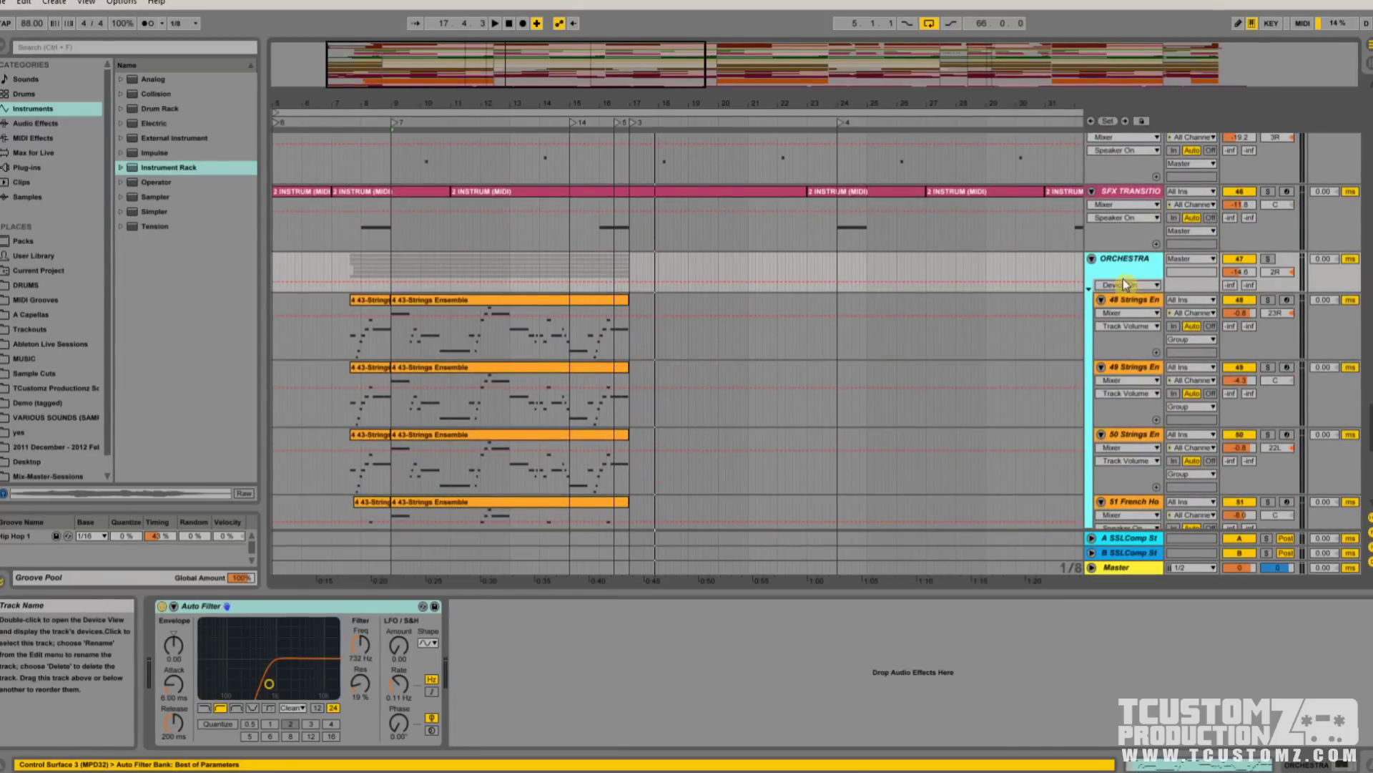
scroll(1137, 308, "down", 3)
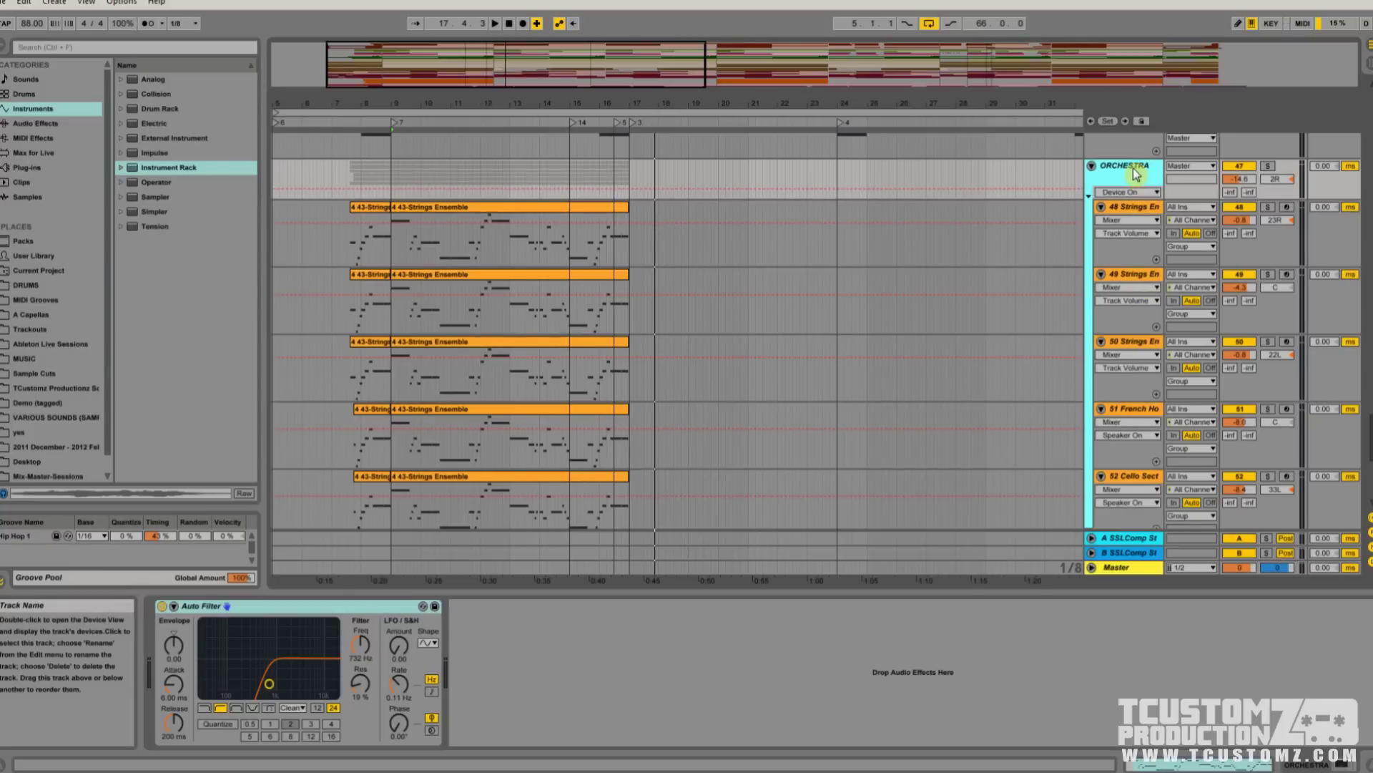
scroll(1116, 229, "down", 1)
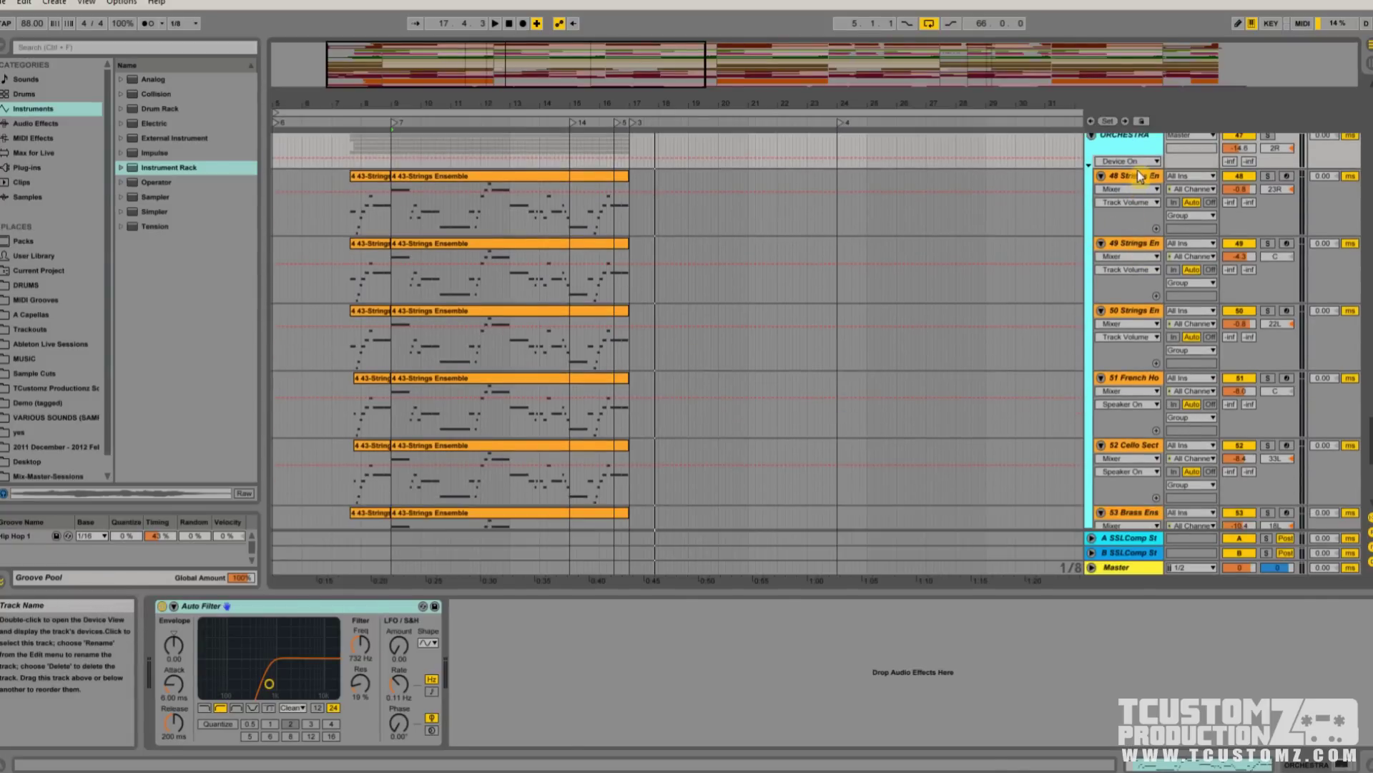
left_click(1141, 184)
left_click(1131, 247)
left_click(1134, 318)
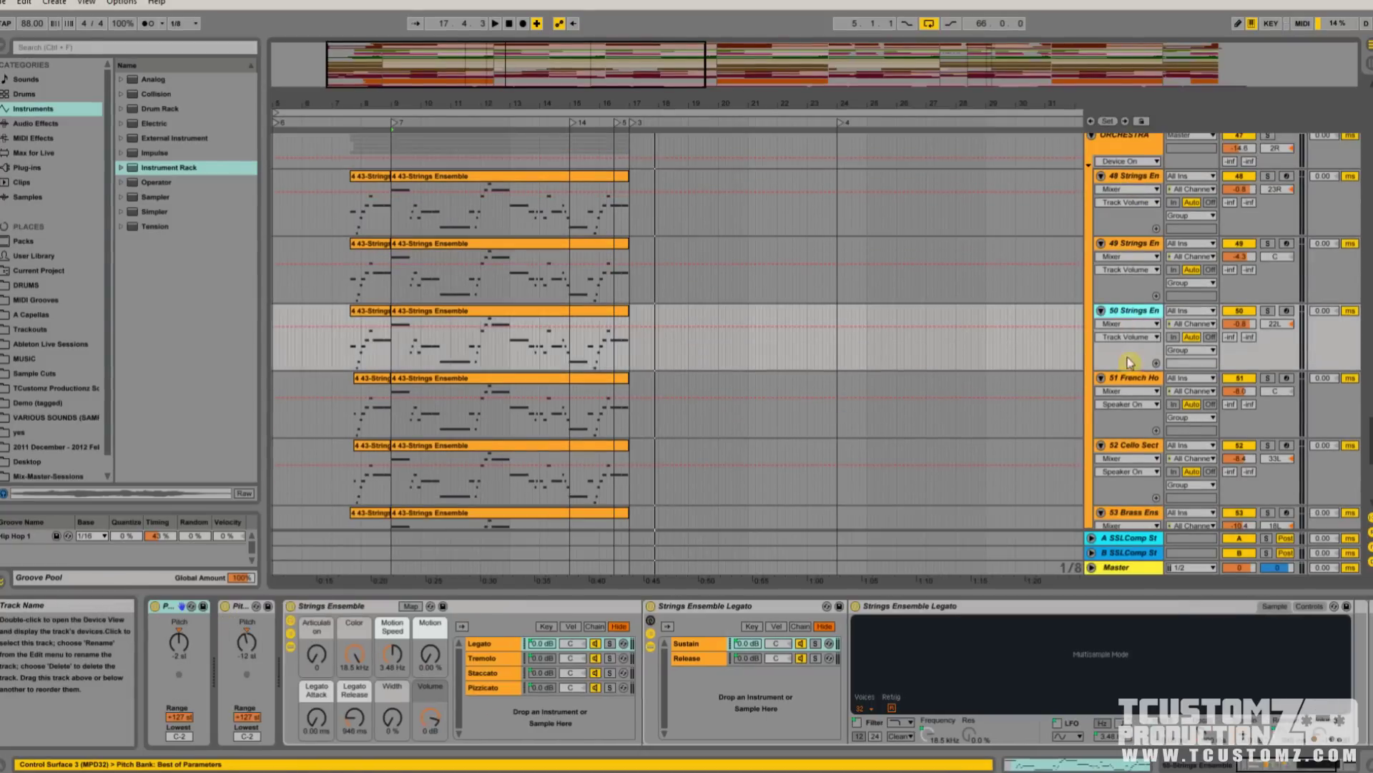
left_click(1135, 383)
left_click(1135, 446)
Step: Solo the ORCHESTRA group and show the Auto Filter on its group track
scroll(1279, 361, "up", 2)
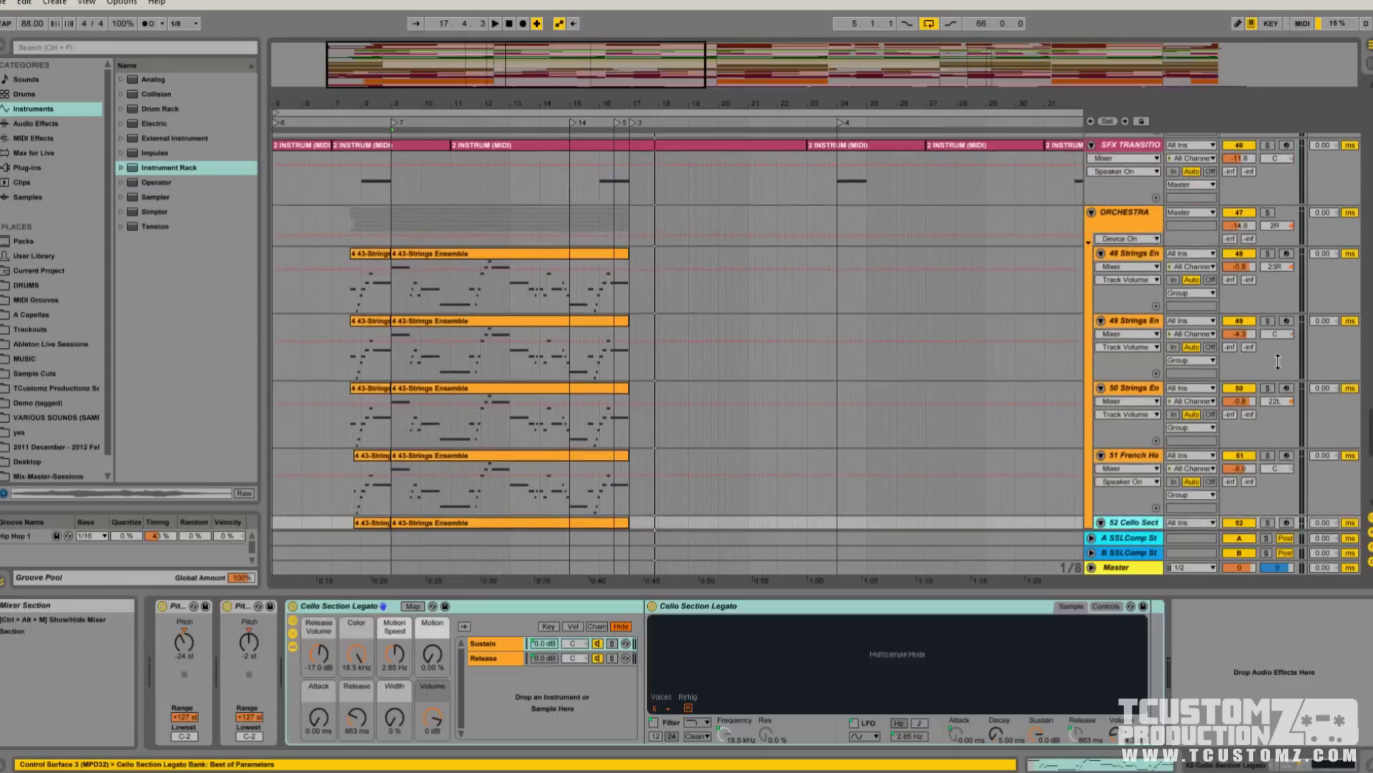
left_click(1268, 212)
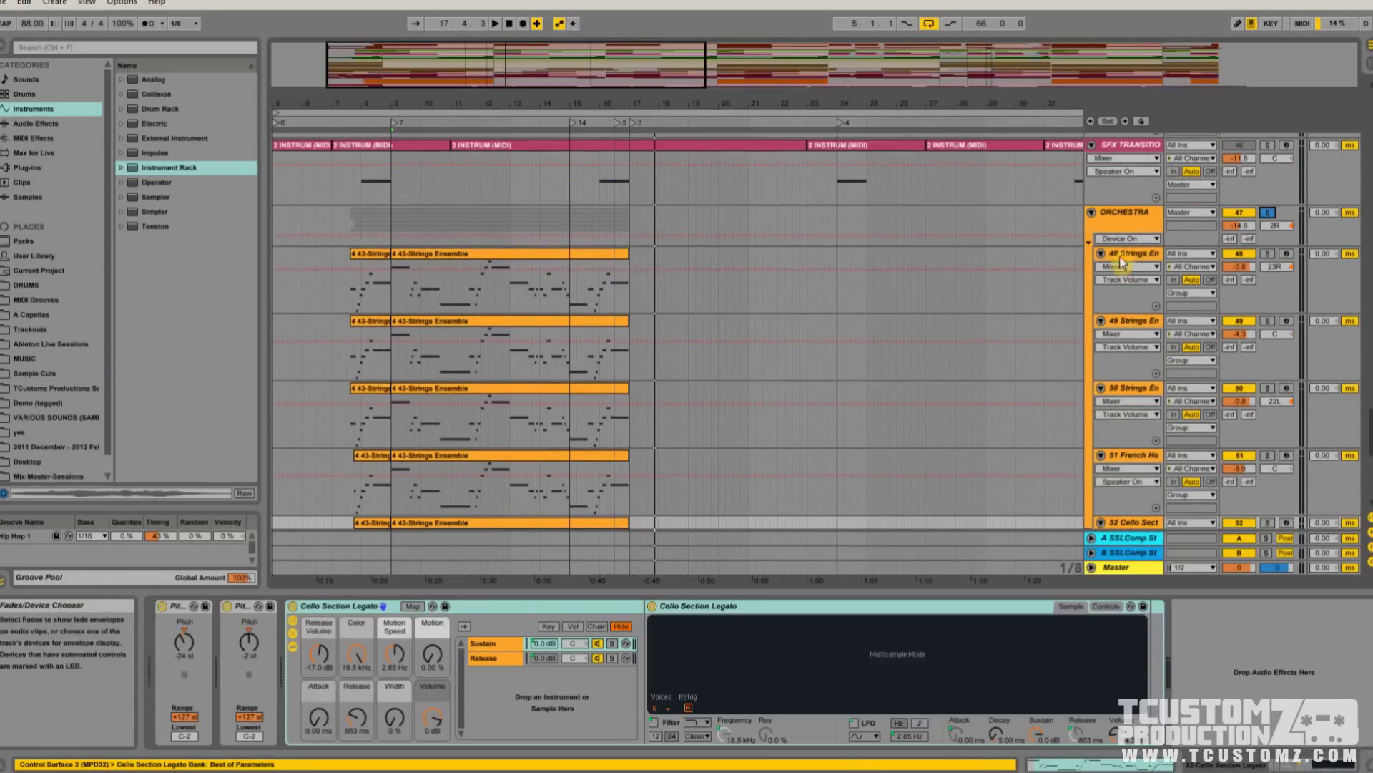
left_click(1131, 223)
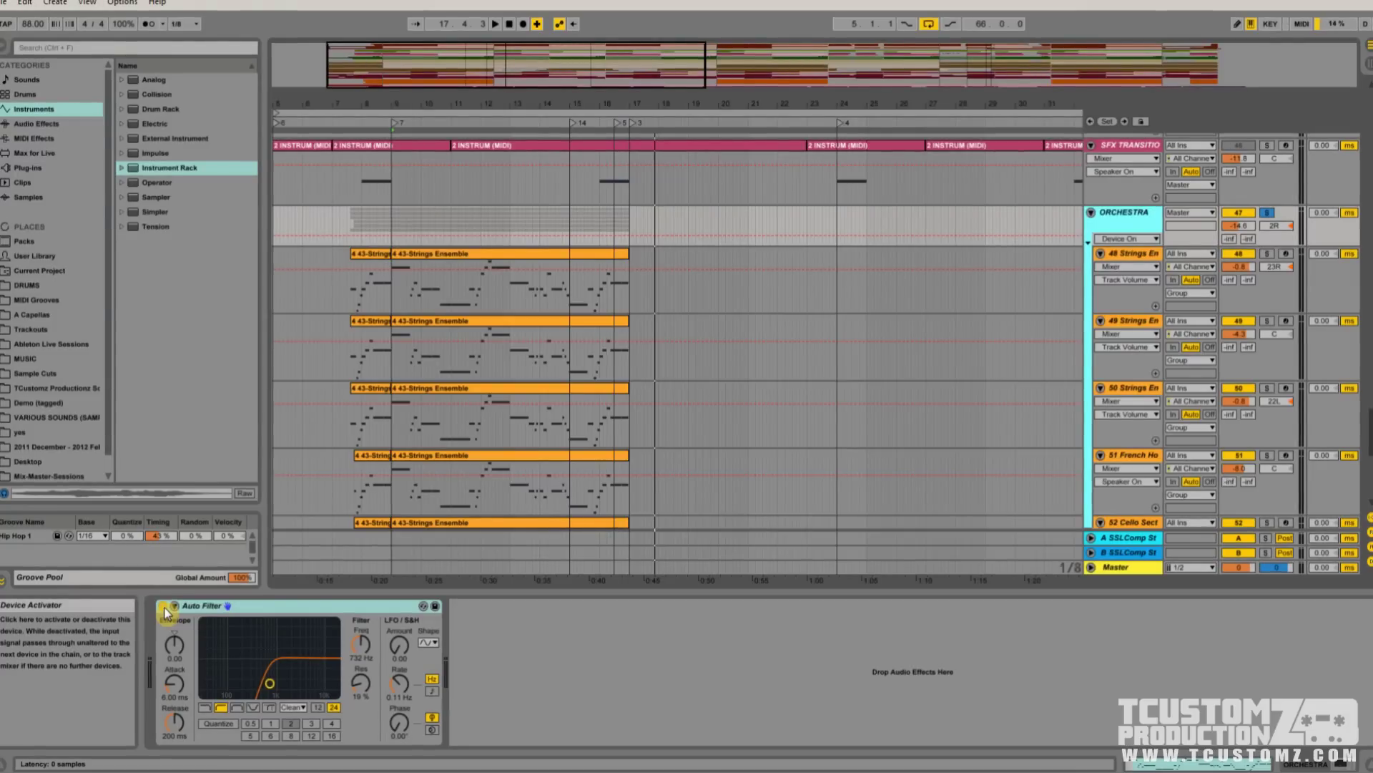
Step: Play the soloed ORCHESTRA group and zoom the arrangement in on bars 7–17
left_click(165, 609)
key("space")
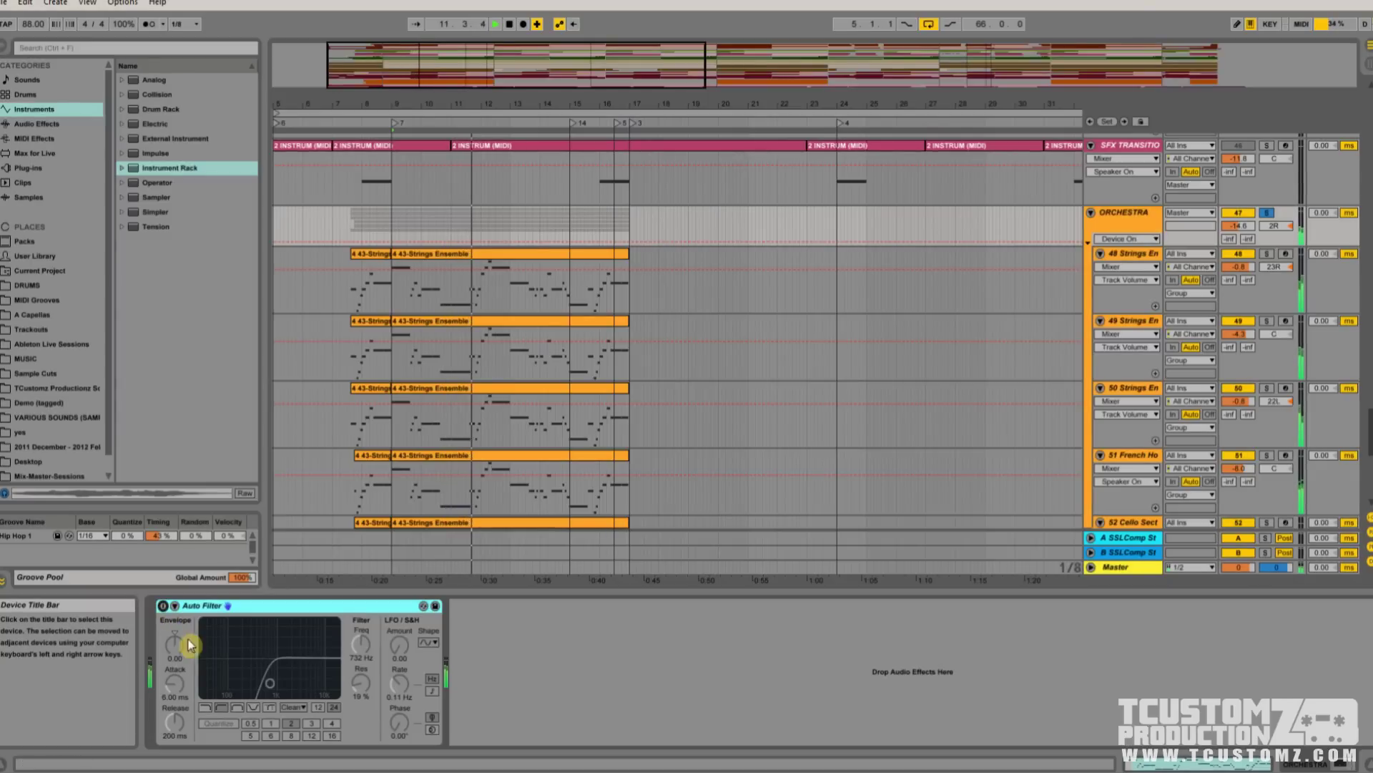
scroll(603, 420, "down", 5)
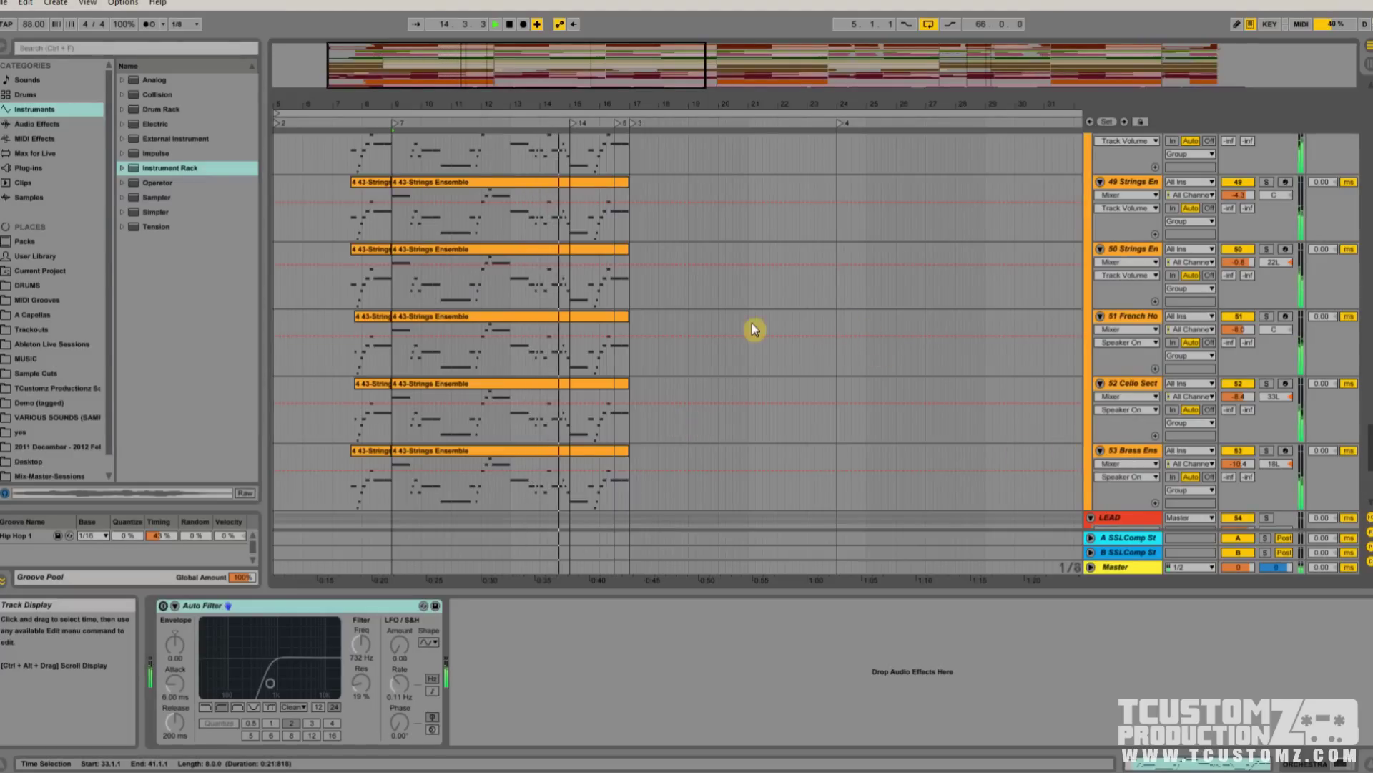
scroll(665, 394, "up", 3)
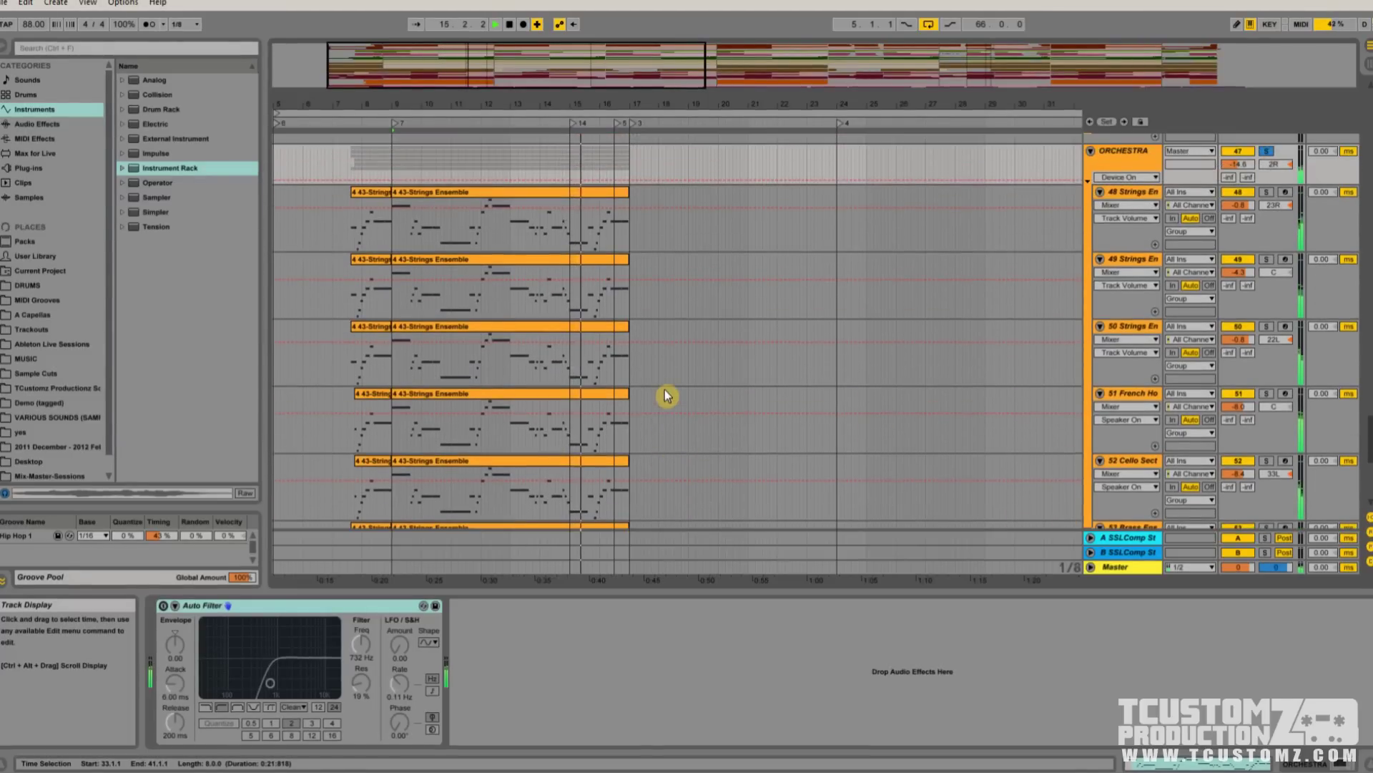
left_click_drag(429, 54, 429, 85)
scroll(626, 204, "up", 1)
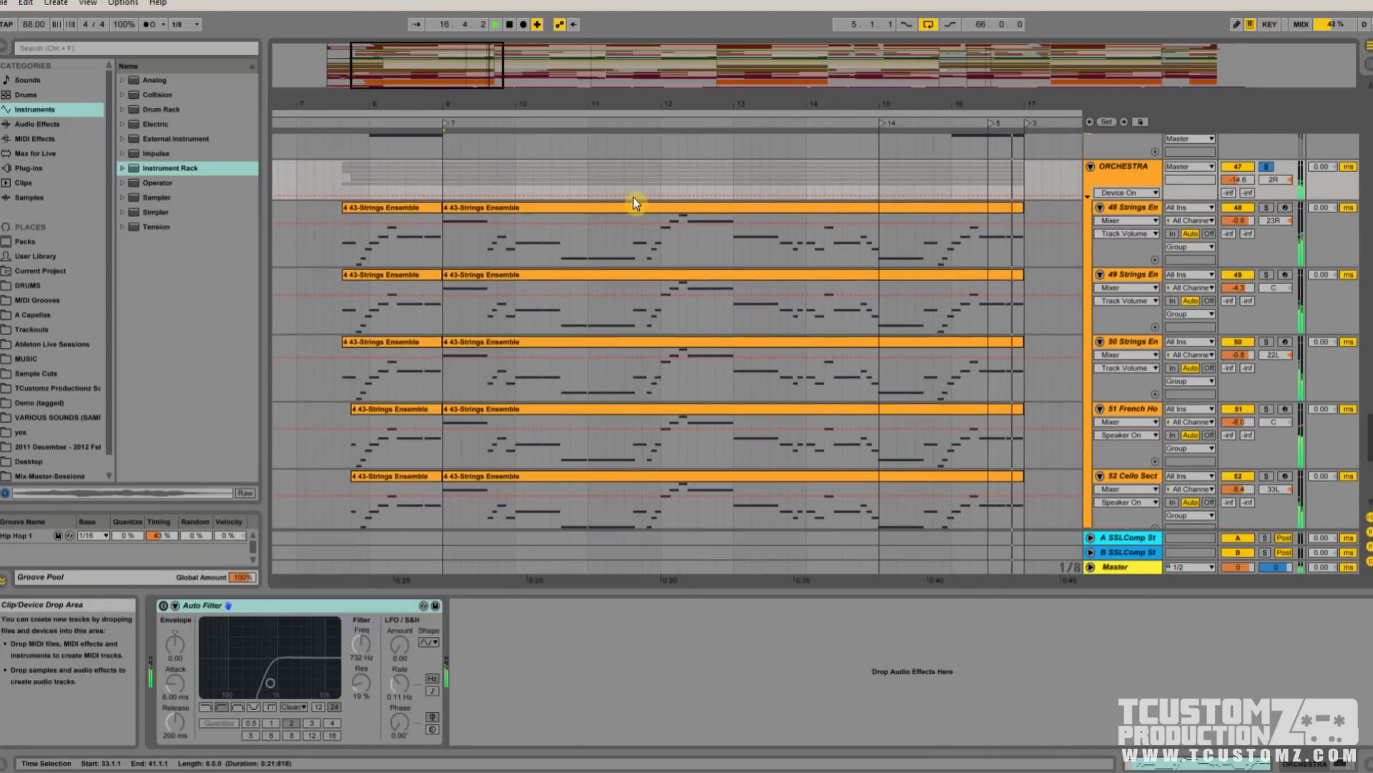
Step: Stop playback and compare the devices on 48, 49 and 50 Strings, ending on 48 Strings
left_click(510, 25)
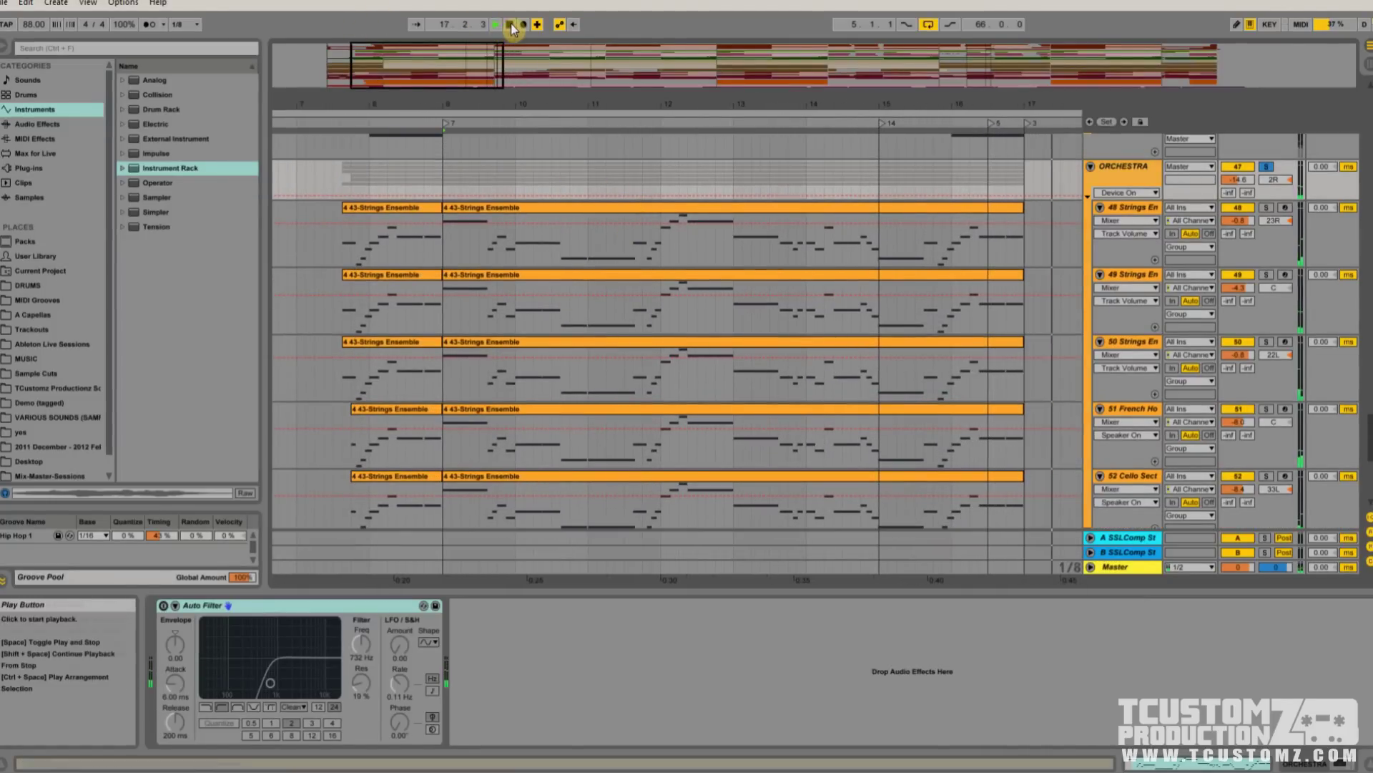
left_click(1137, 217)
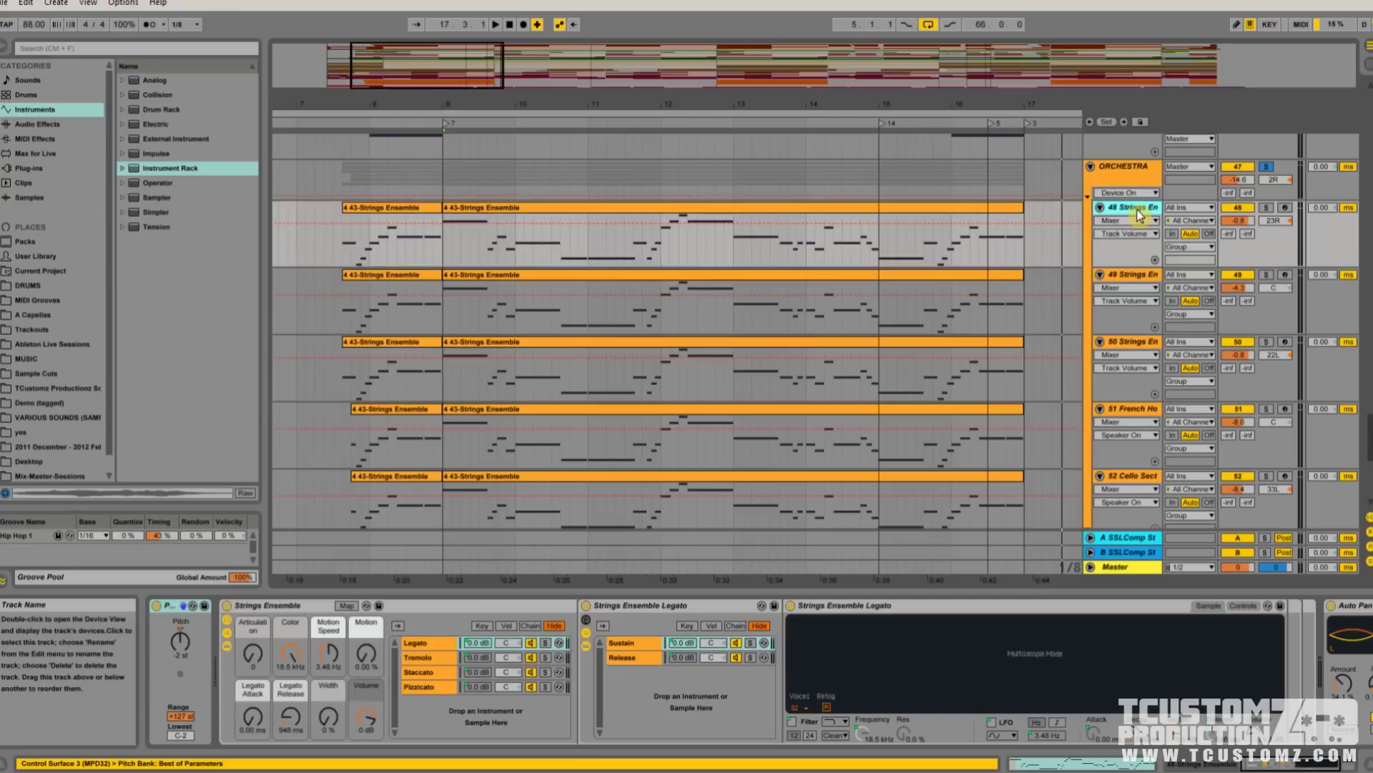
left_click(1133, 284)
left_click(1138, 342)
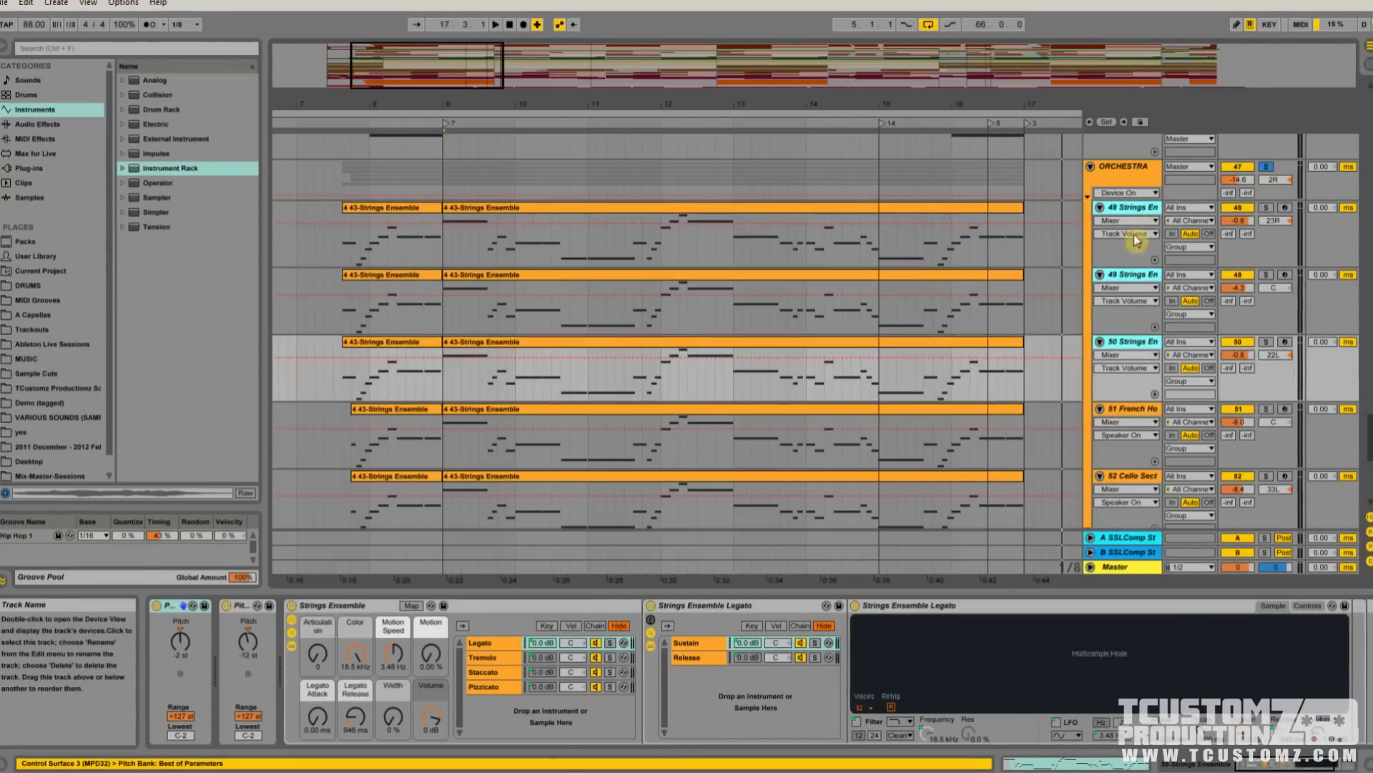
left_click(1137, 216)
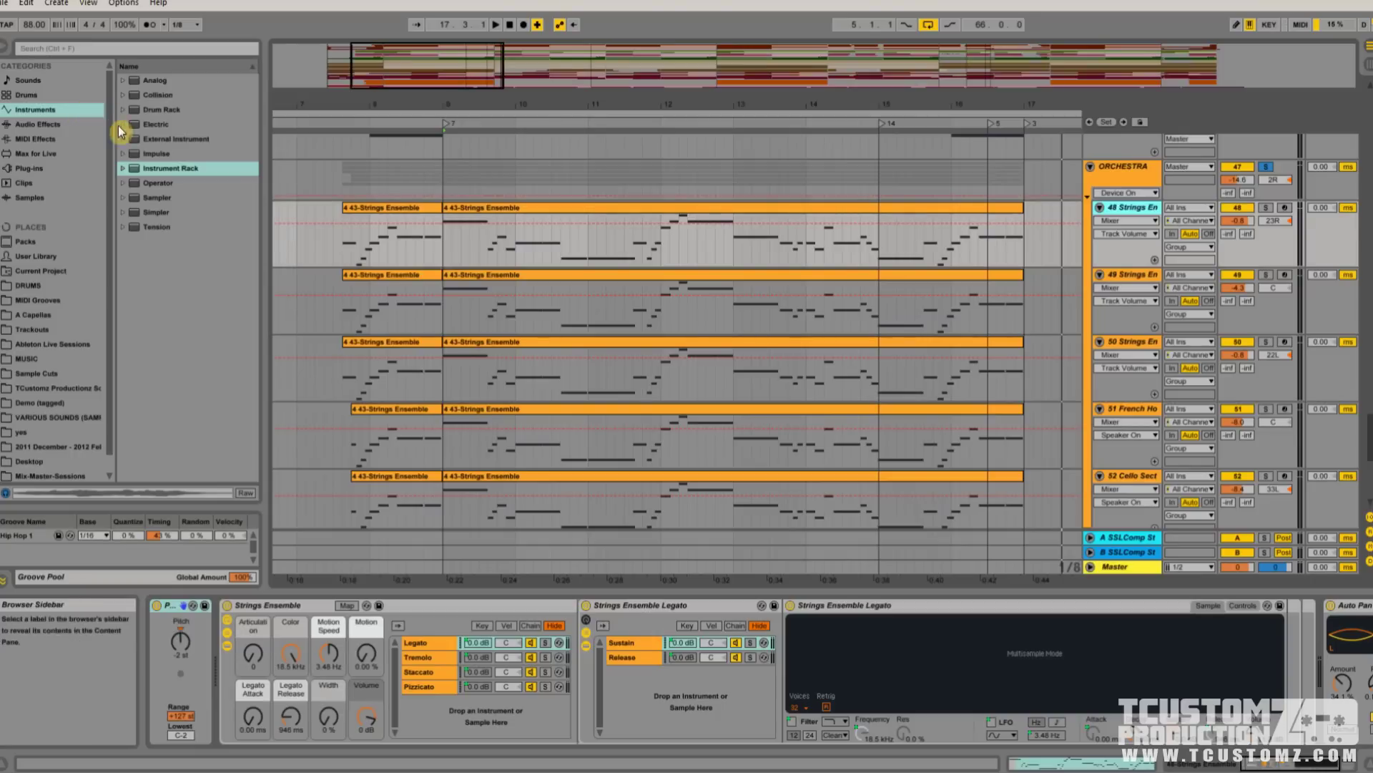
Step: Locate Strings Ensemble Legato.adg in the browser's Instrument Rack > Strings folder
left_click(124, 169)
scroll(196, 253, "down", 2)
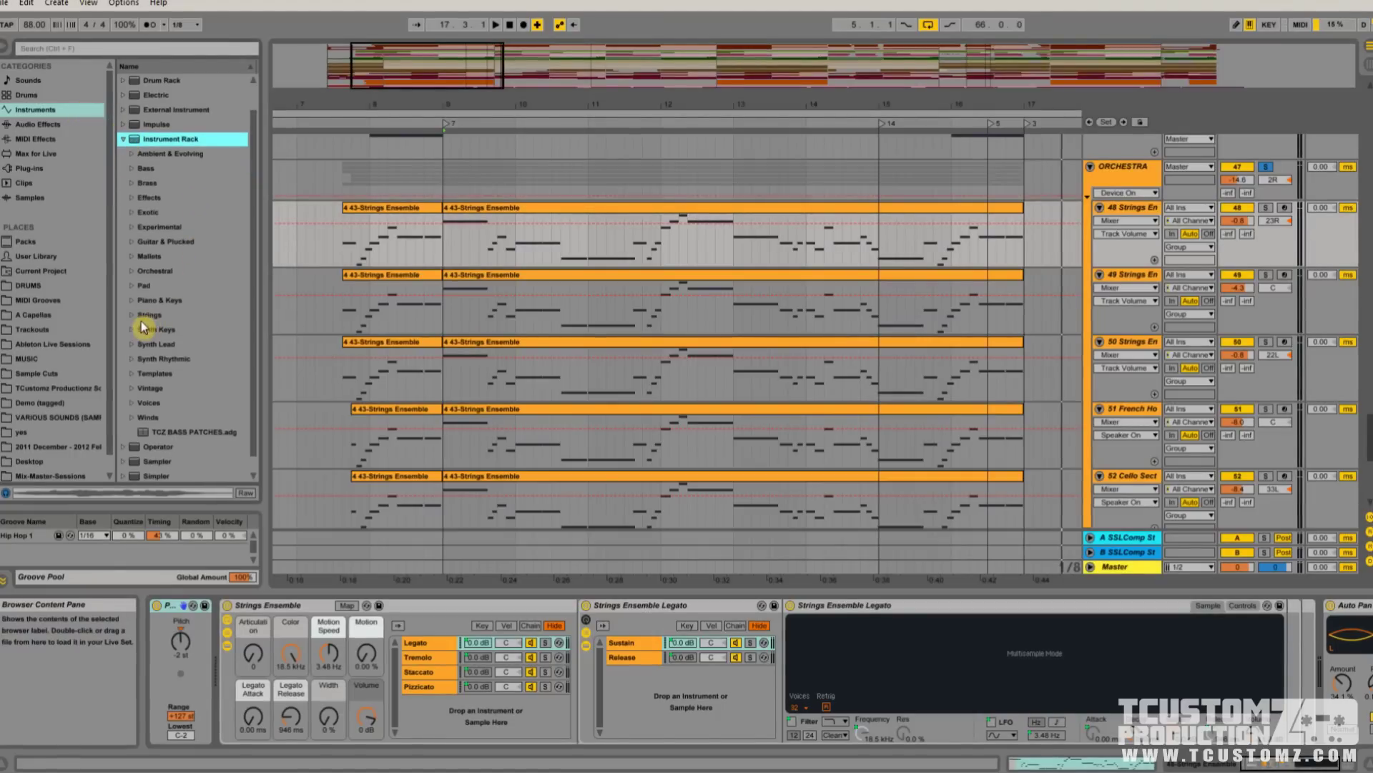
left_click(132, 317)
scroll(143, 326, "down", 15)
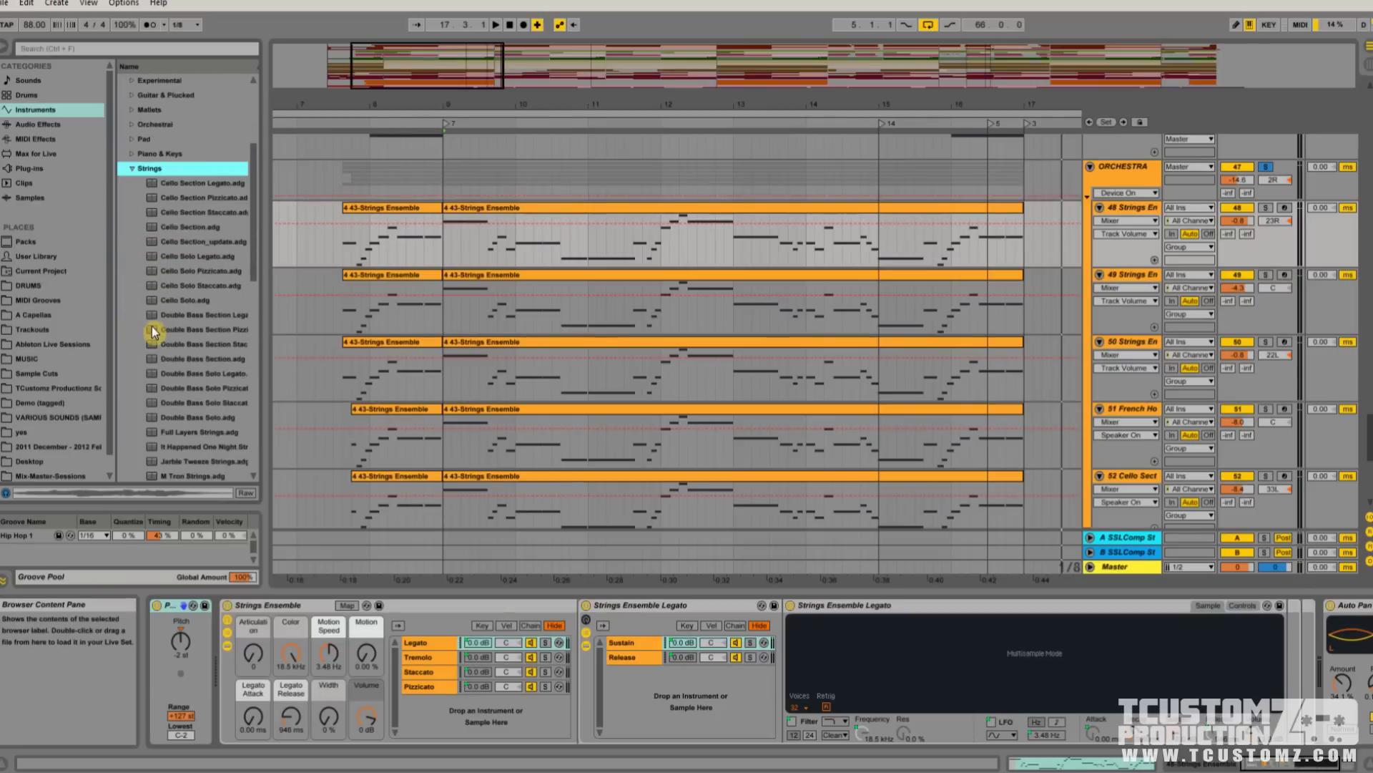
scroll(150, 326, "down", 1)
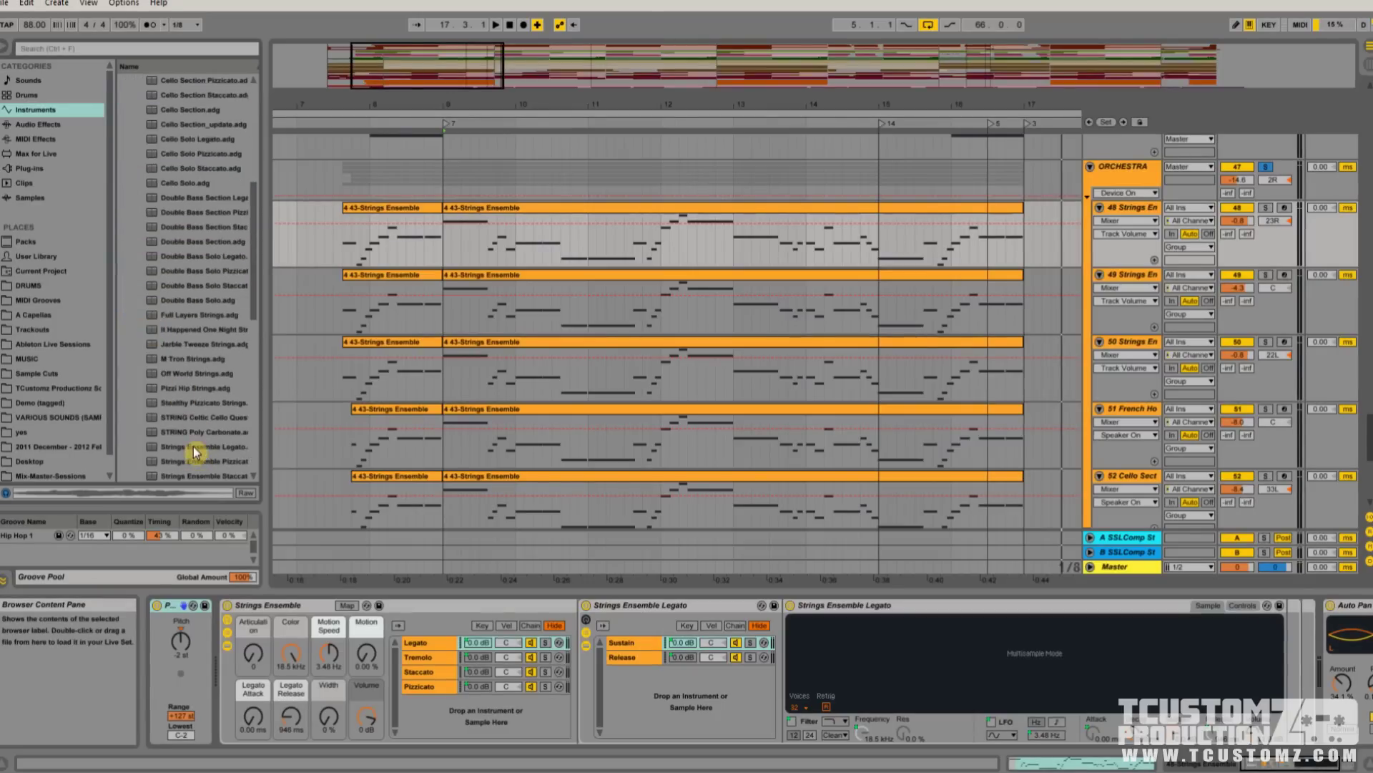
scroll(193, 452, "down", 2)
left_click(182, 422)
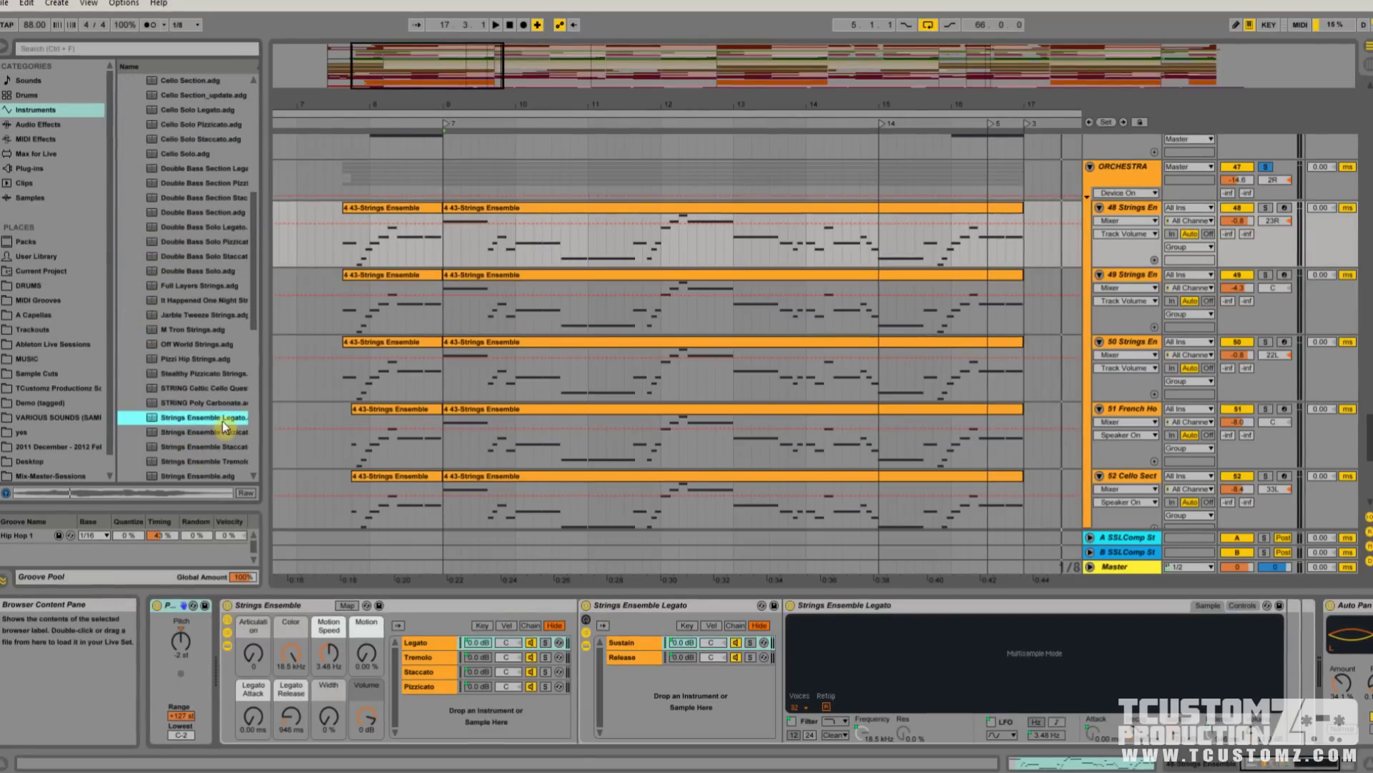
Step: Enable hot-swap with Q, widen the browser, and bring the Auto Pan device into view
scroll(171, 401, "down", 4)
key("q")
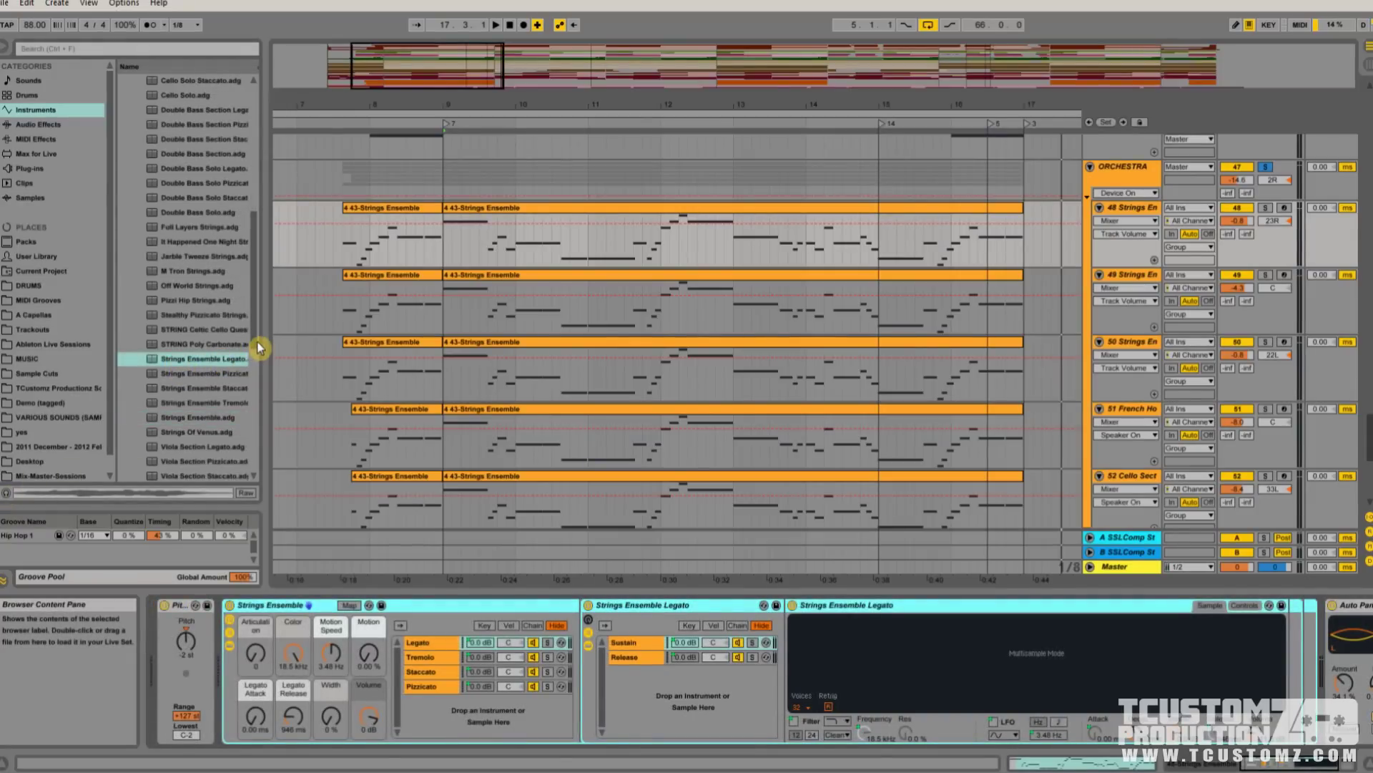
left_click_drag(264, 341, 305, 341)
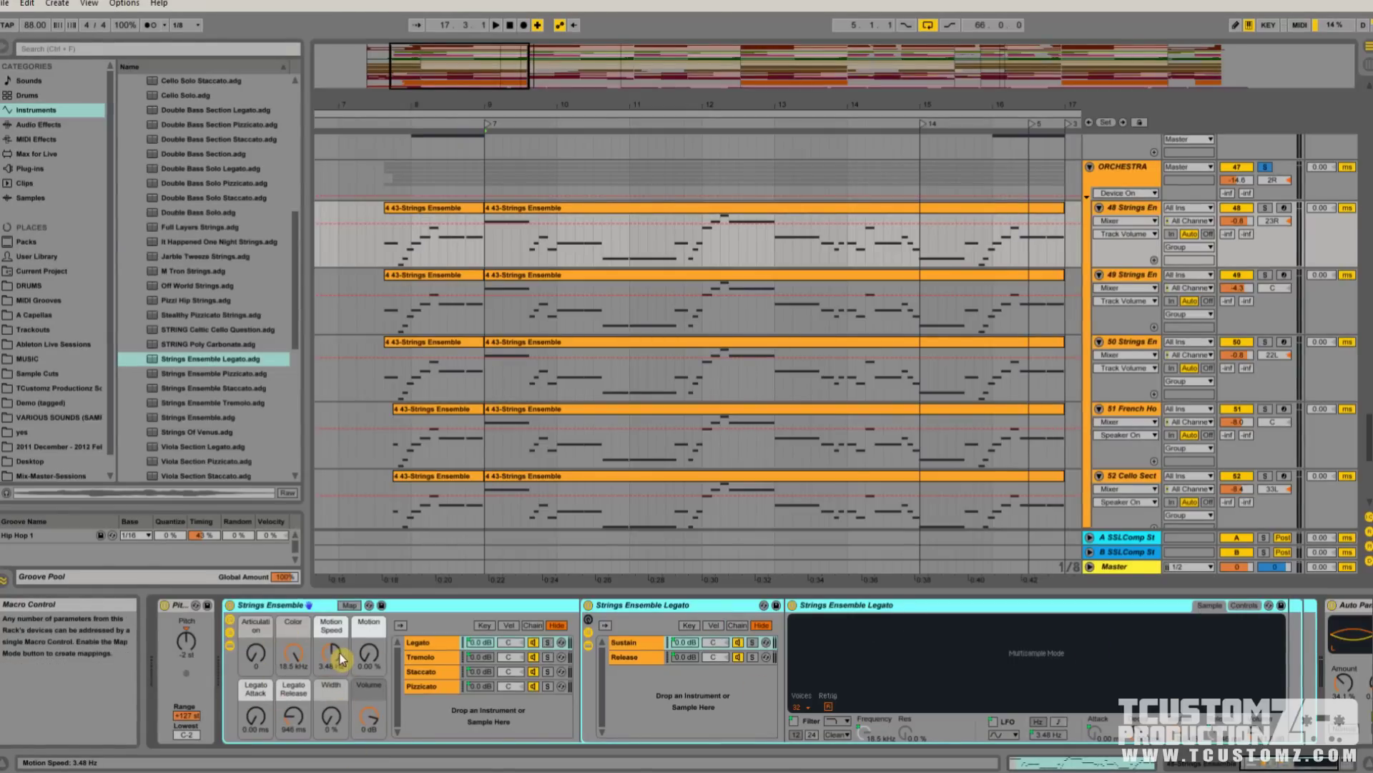
left_click(1348, 633)
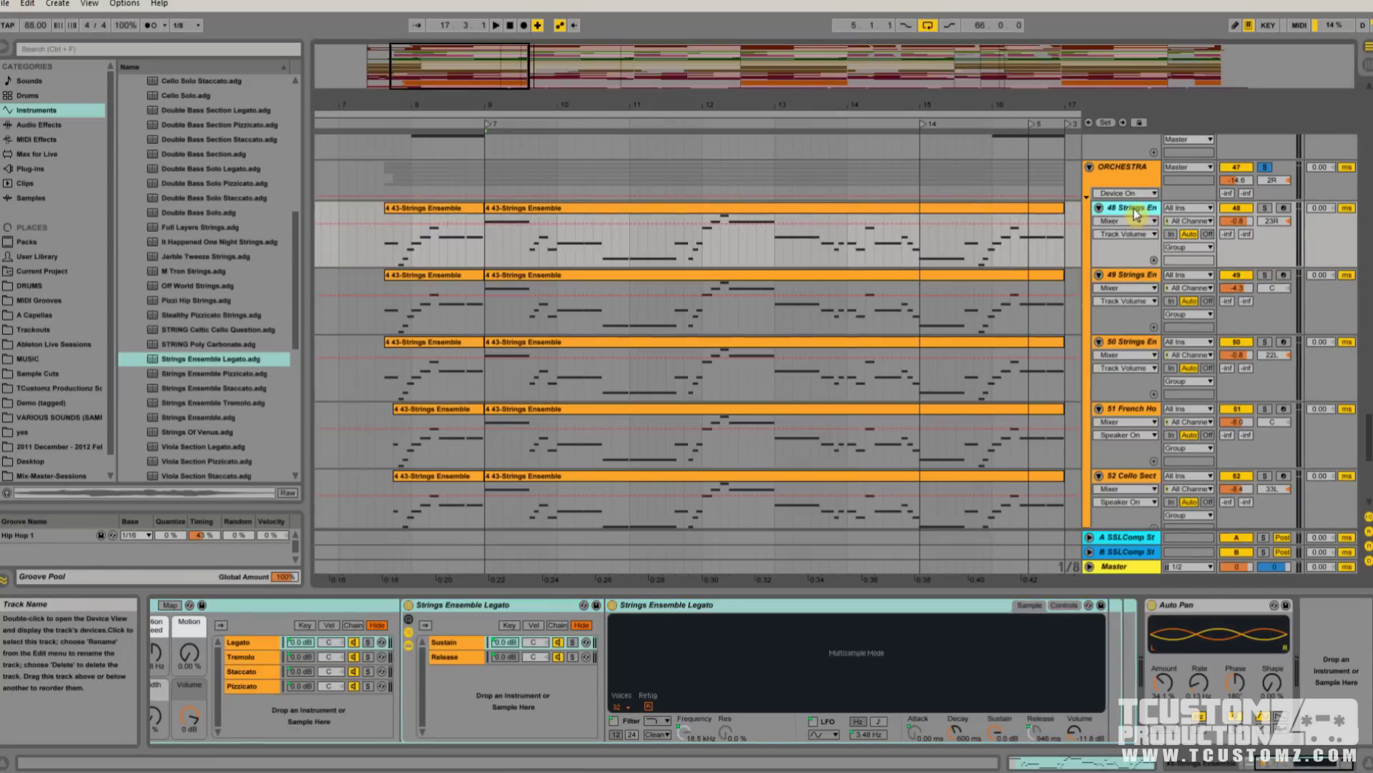
Step: Solo 48 Strings, play from bar 9, and add 50 Strings to the solo
left_click(1265, 209)
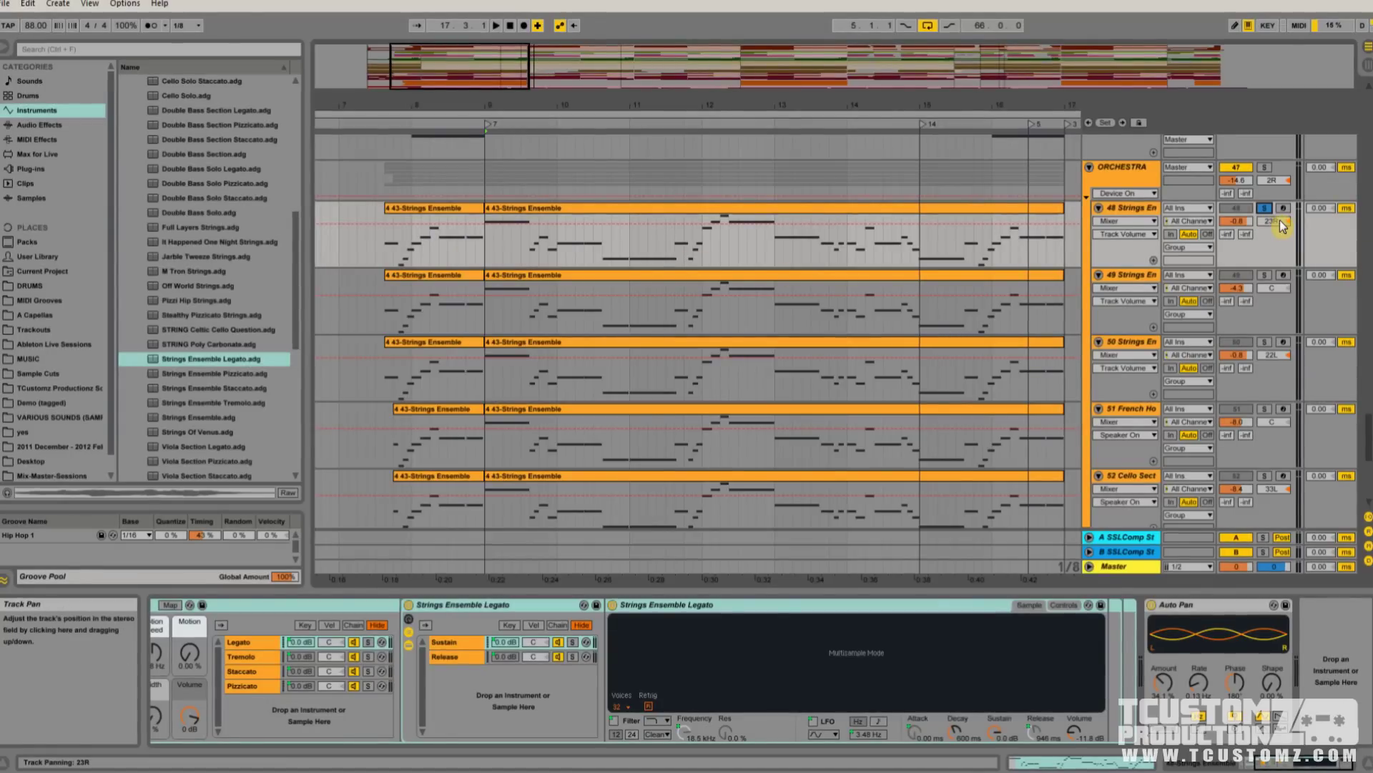
key("space")
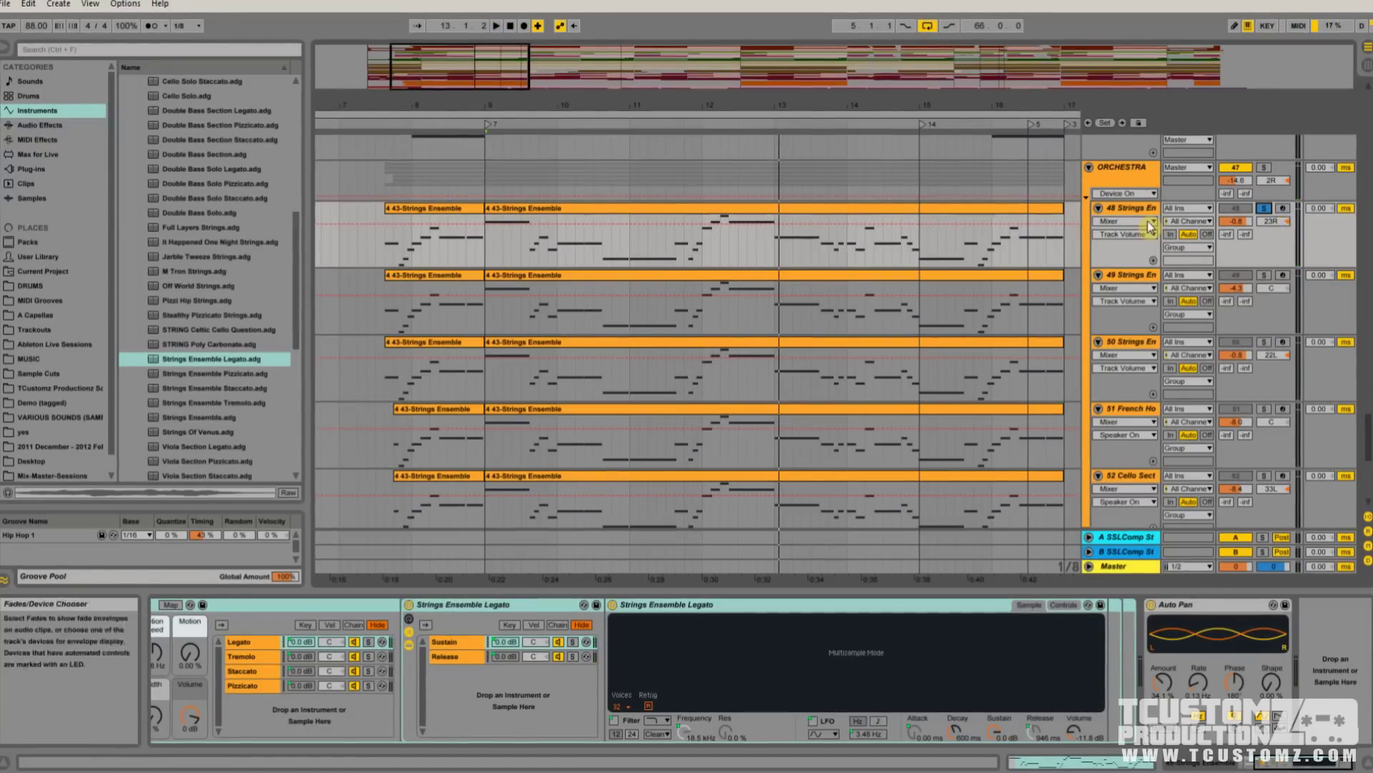
left_click(1264, 342)
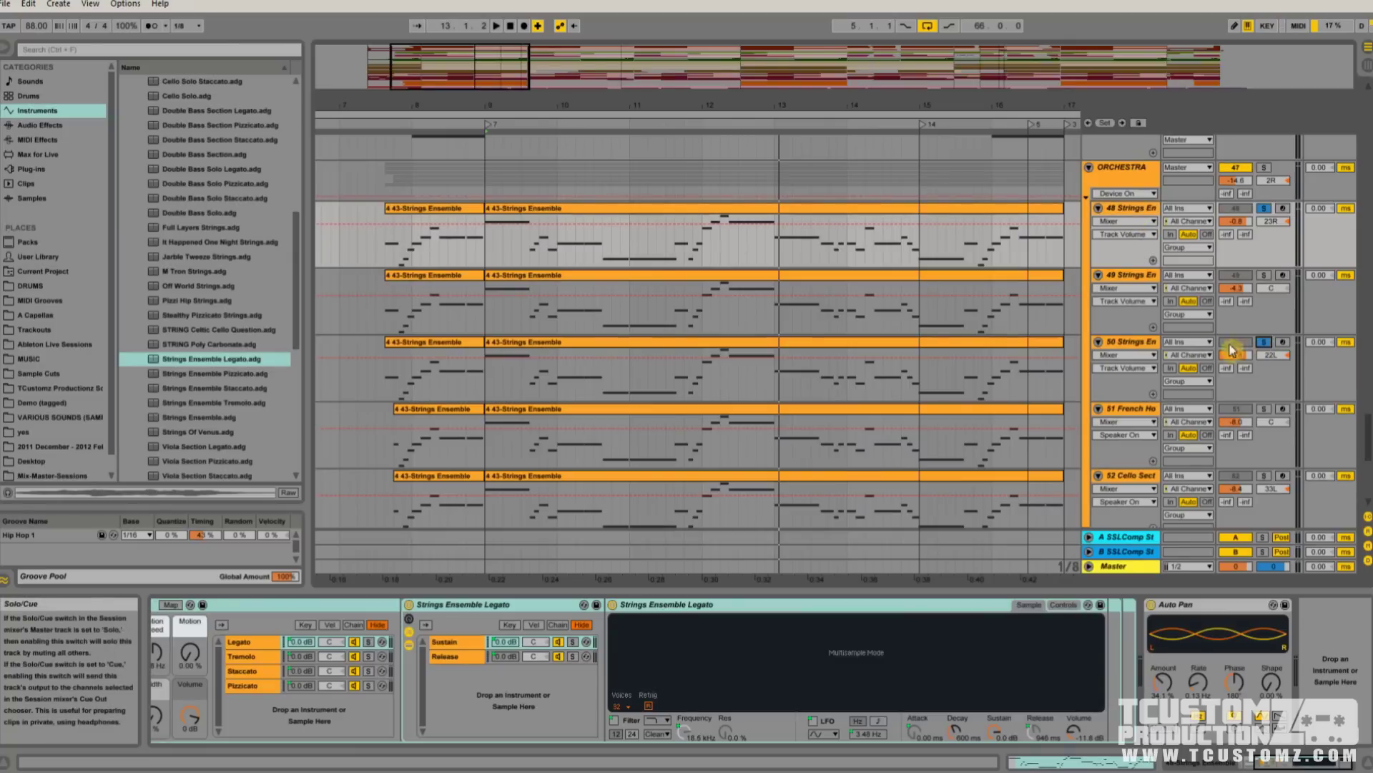
Step: Inspect the -12 semitone pitch shift on 50 Strings during playback, then show 49 Strings' devices
left_click(1154, 350)
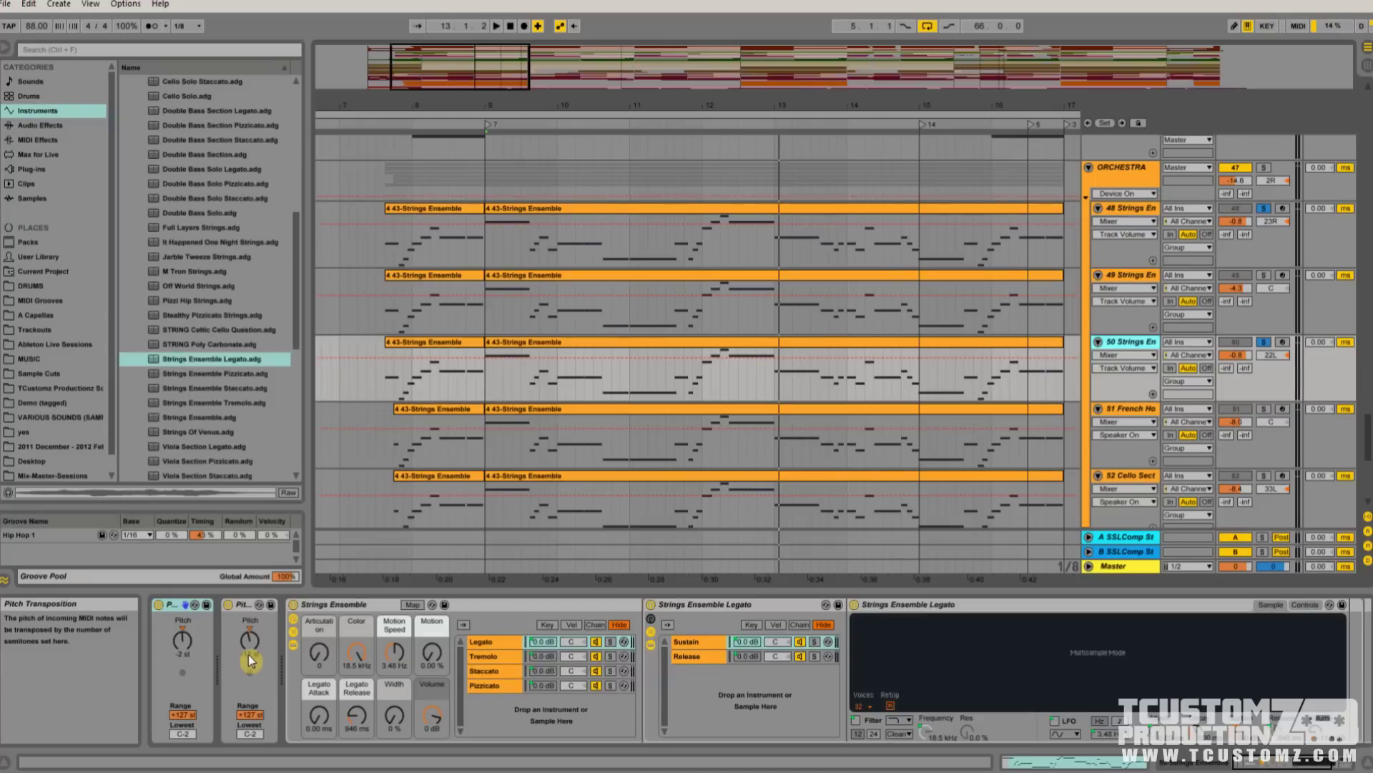
left_click(1264, 358)
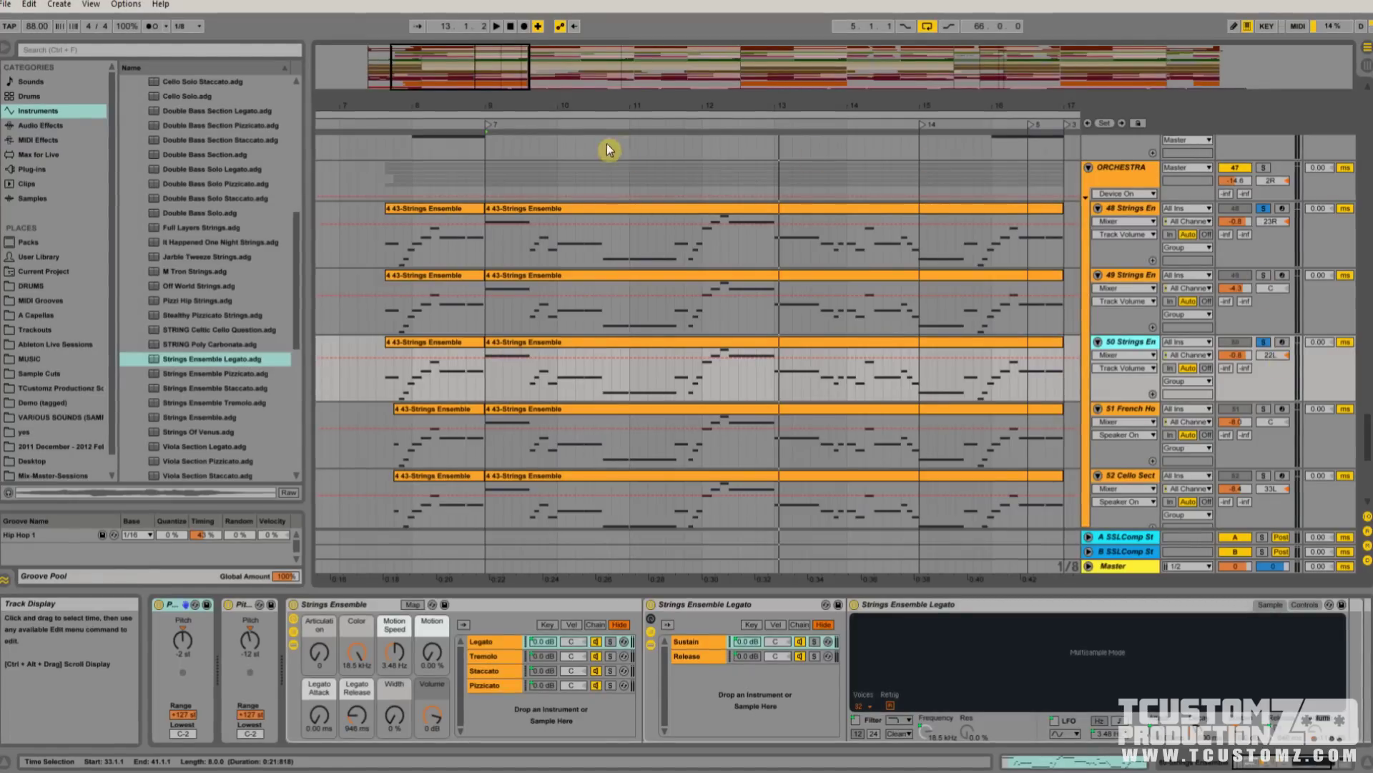
key("space")
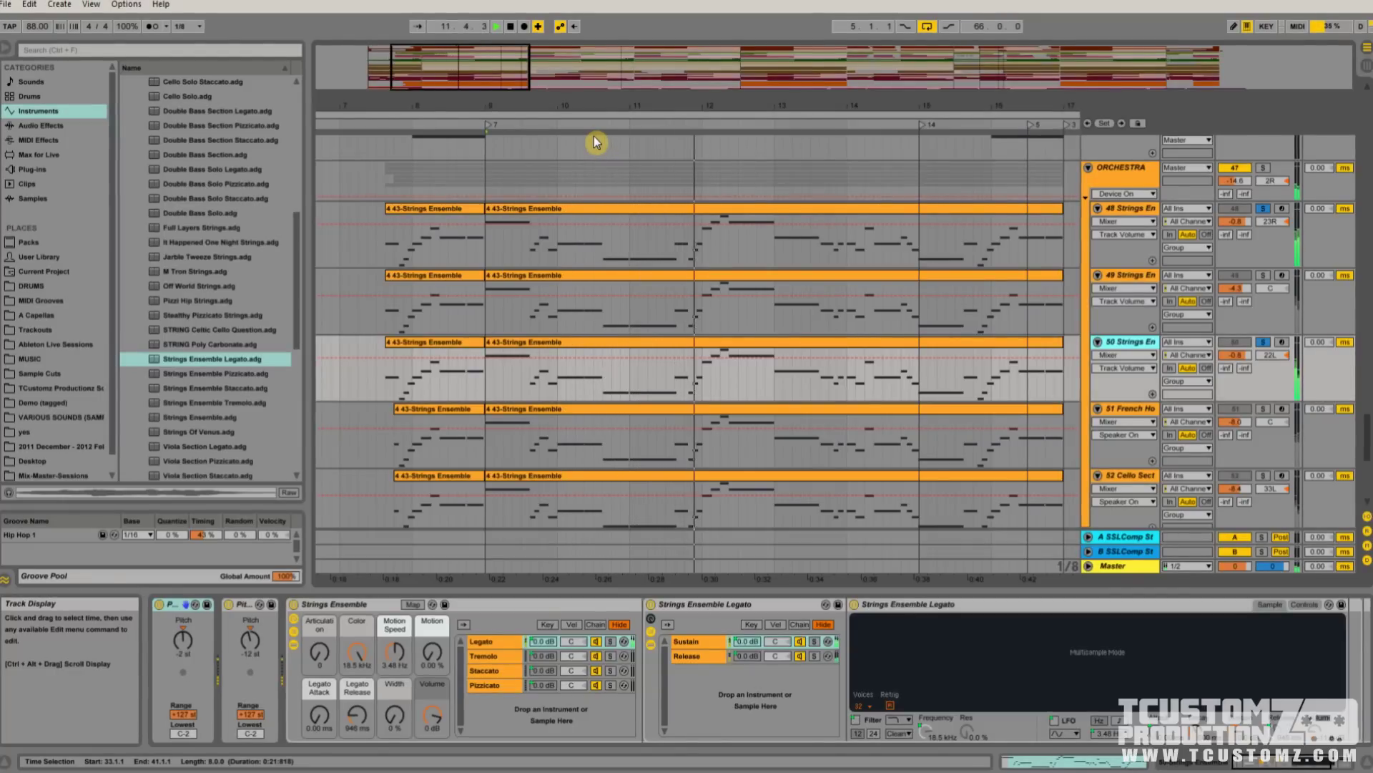
left_click(1138, 277)
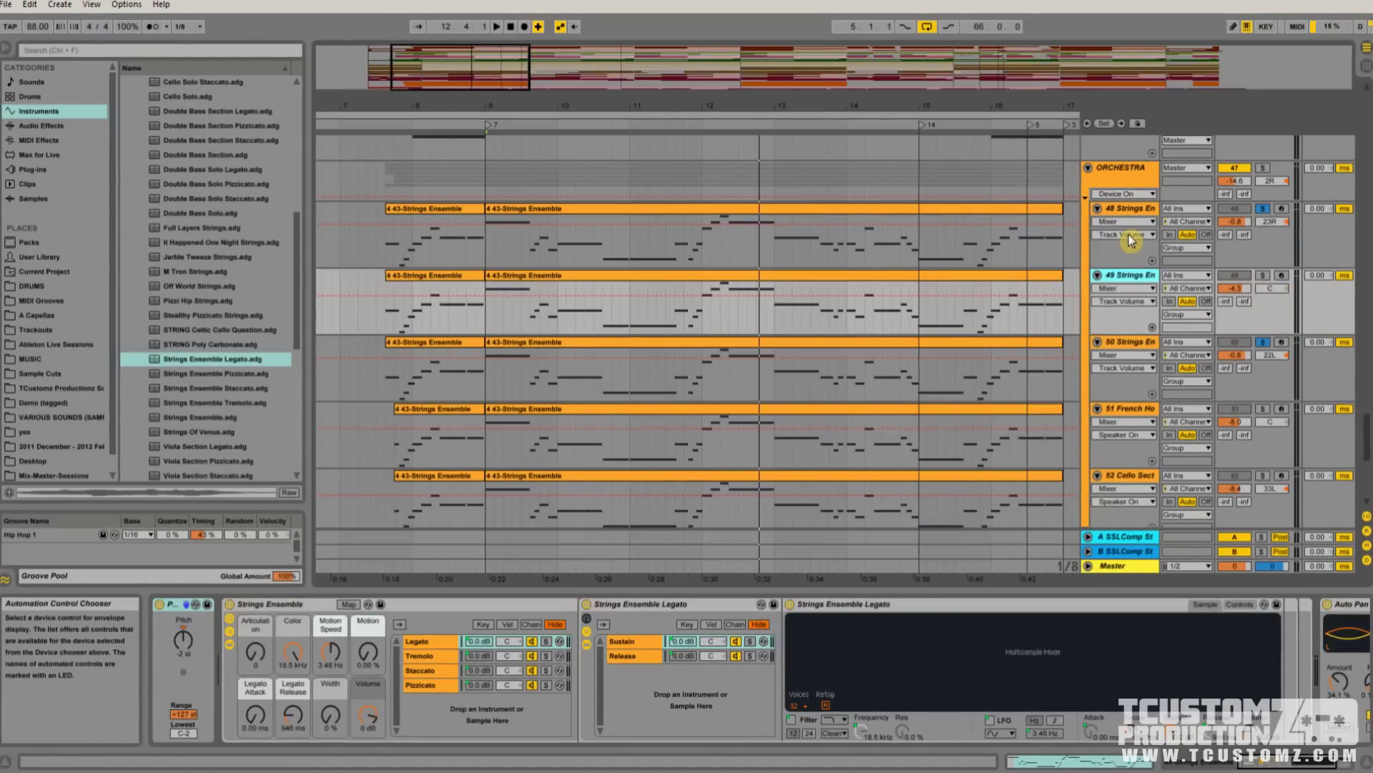
key("Tab")
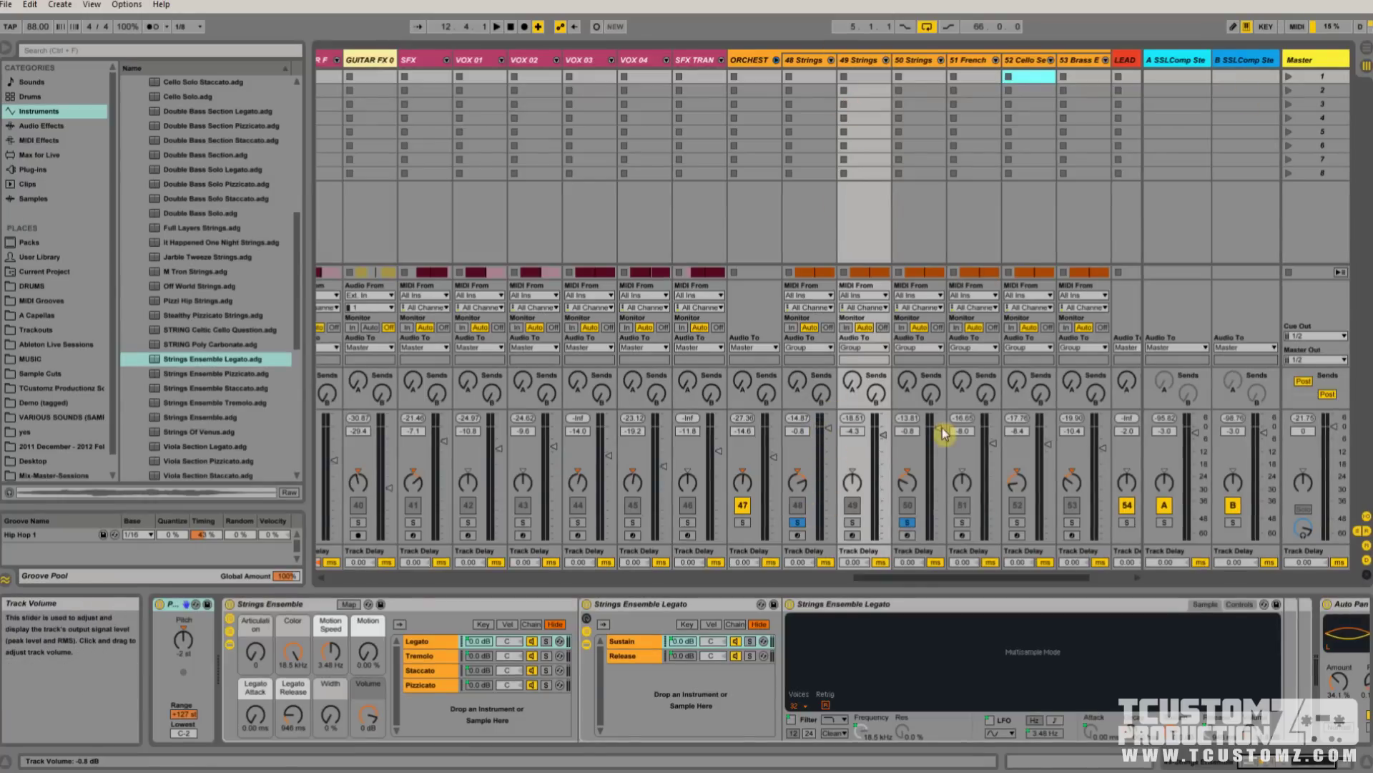
left_click(803, 59)
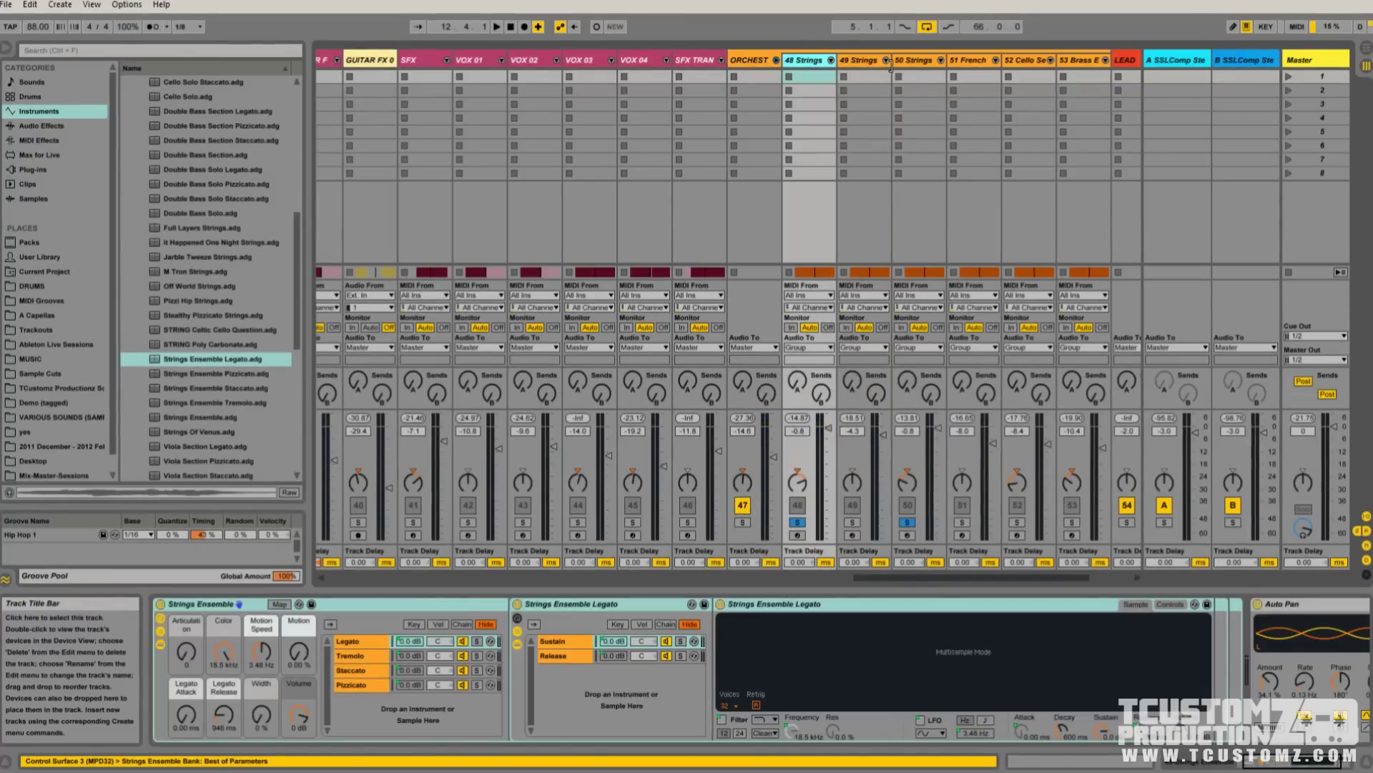
left_click(890, 64)
left_click(807, 63)
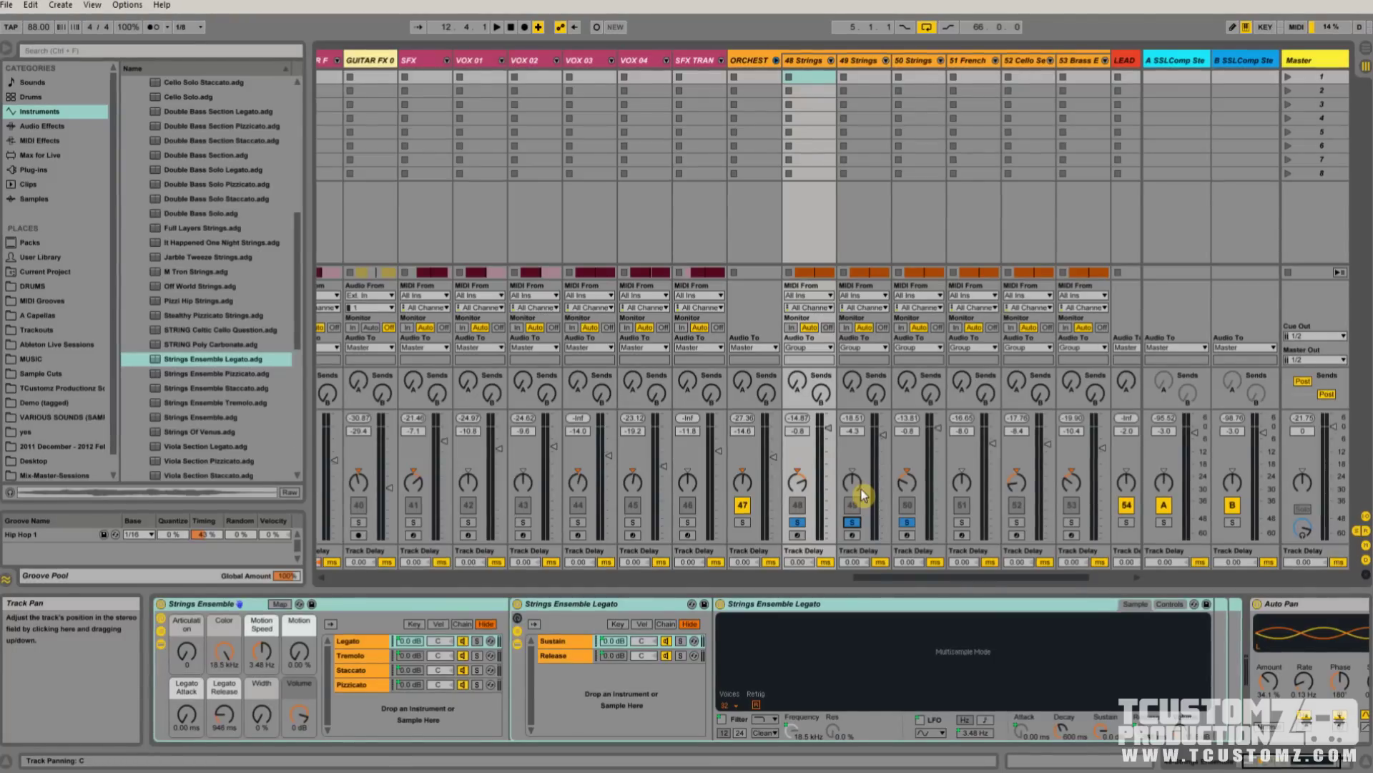
key("space")
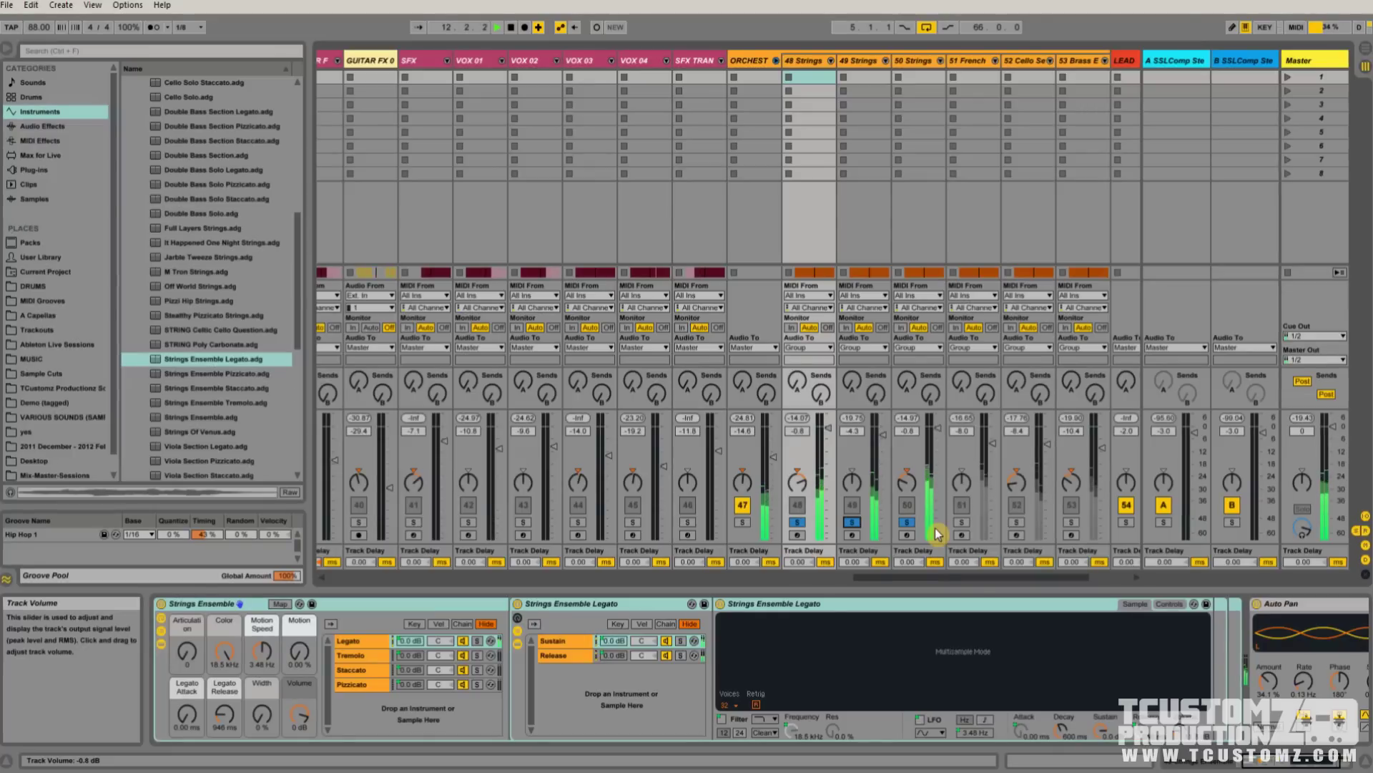
key("space")
key("Tab")
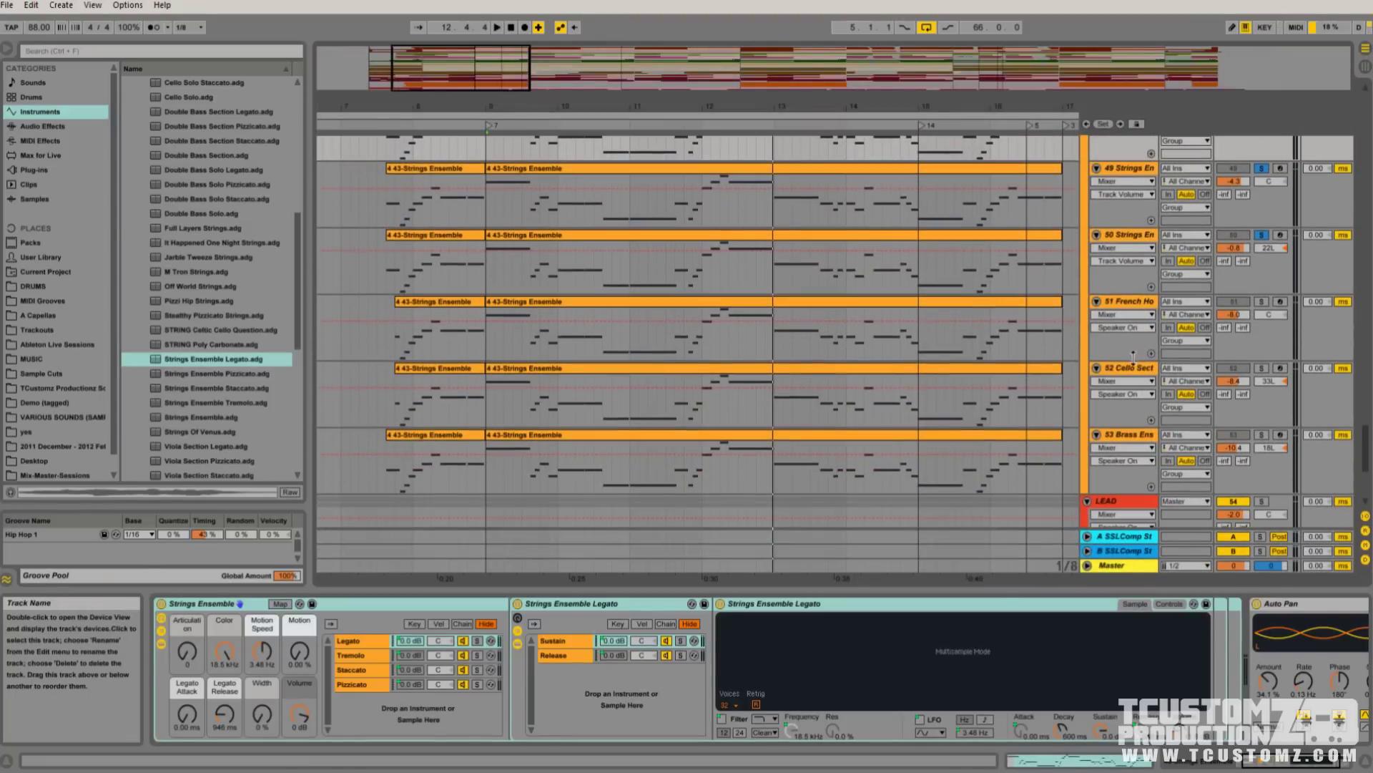
Step: Find French Horn Section Legato.adg in the Orchestral presets, then solo and play track 51
left_click(1136, 303)
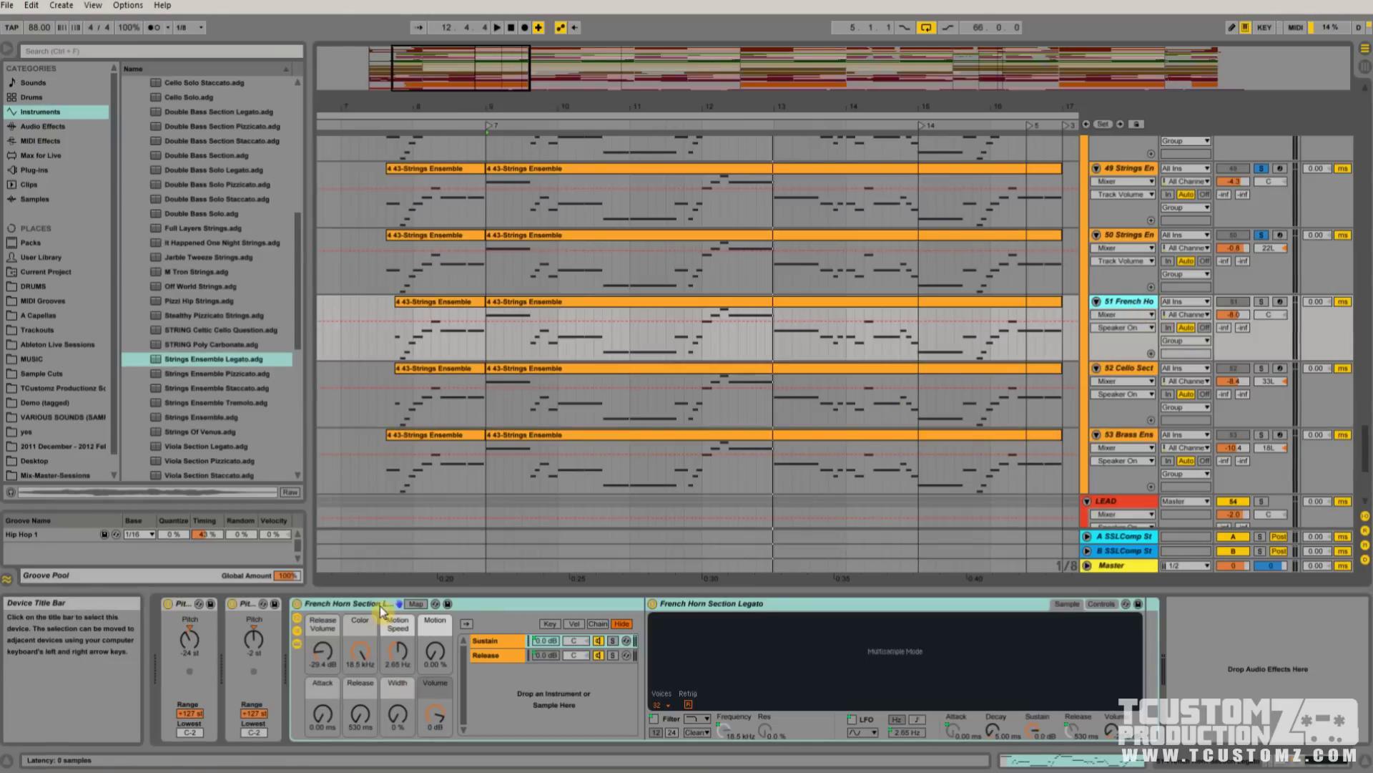
scroll(294, 258, "up", 6)
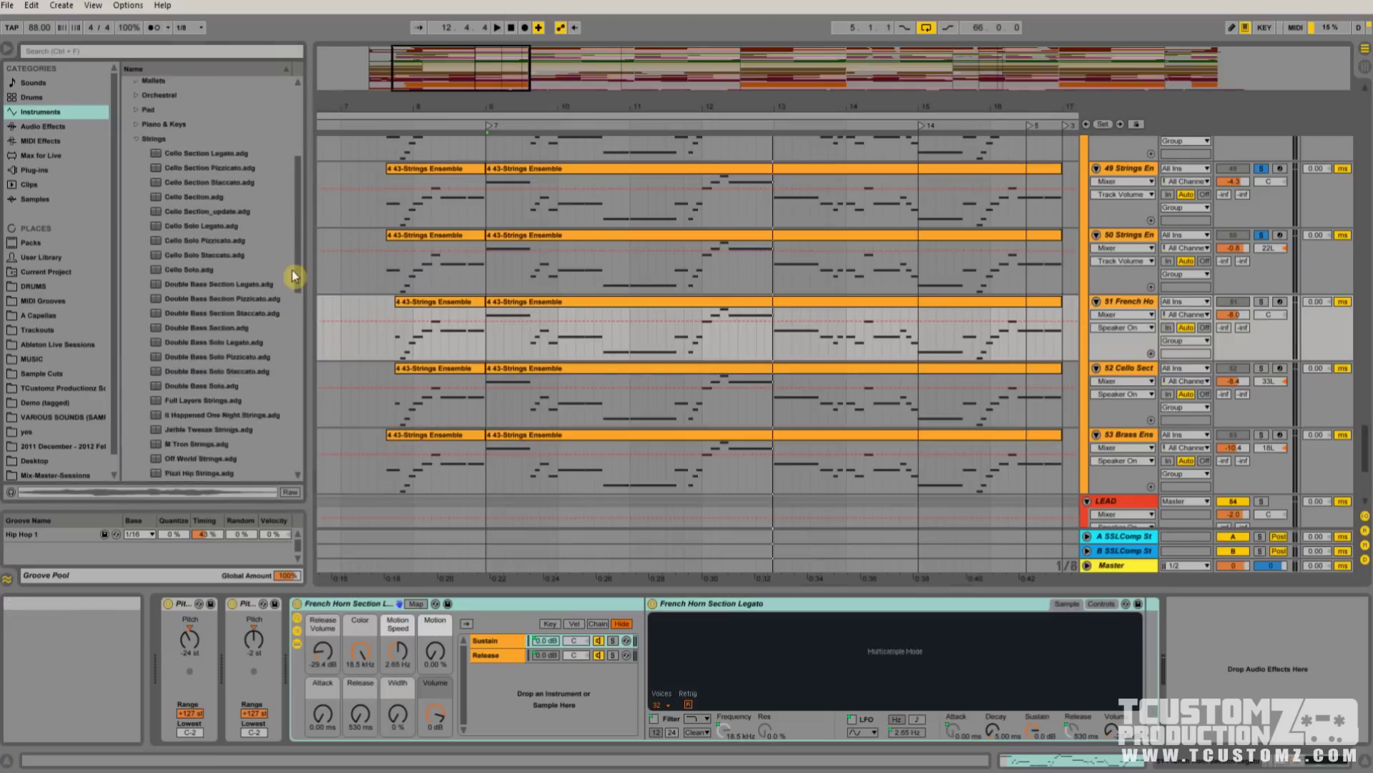
left_click(136, 223)
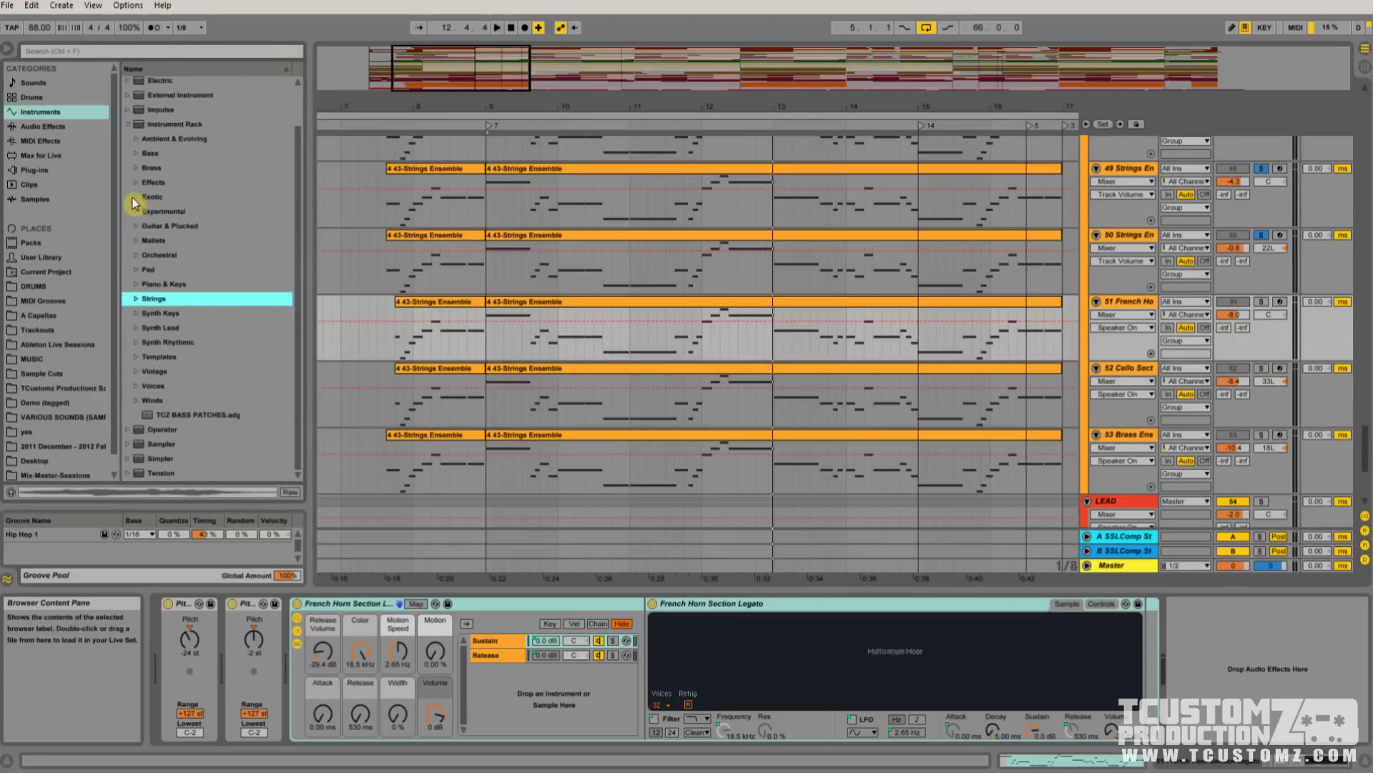
left_click(136, 255)
scroll(257, 362, "down", 5)
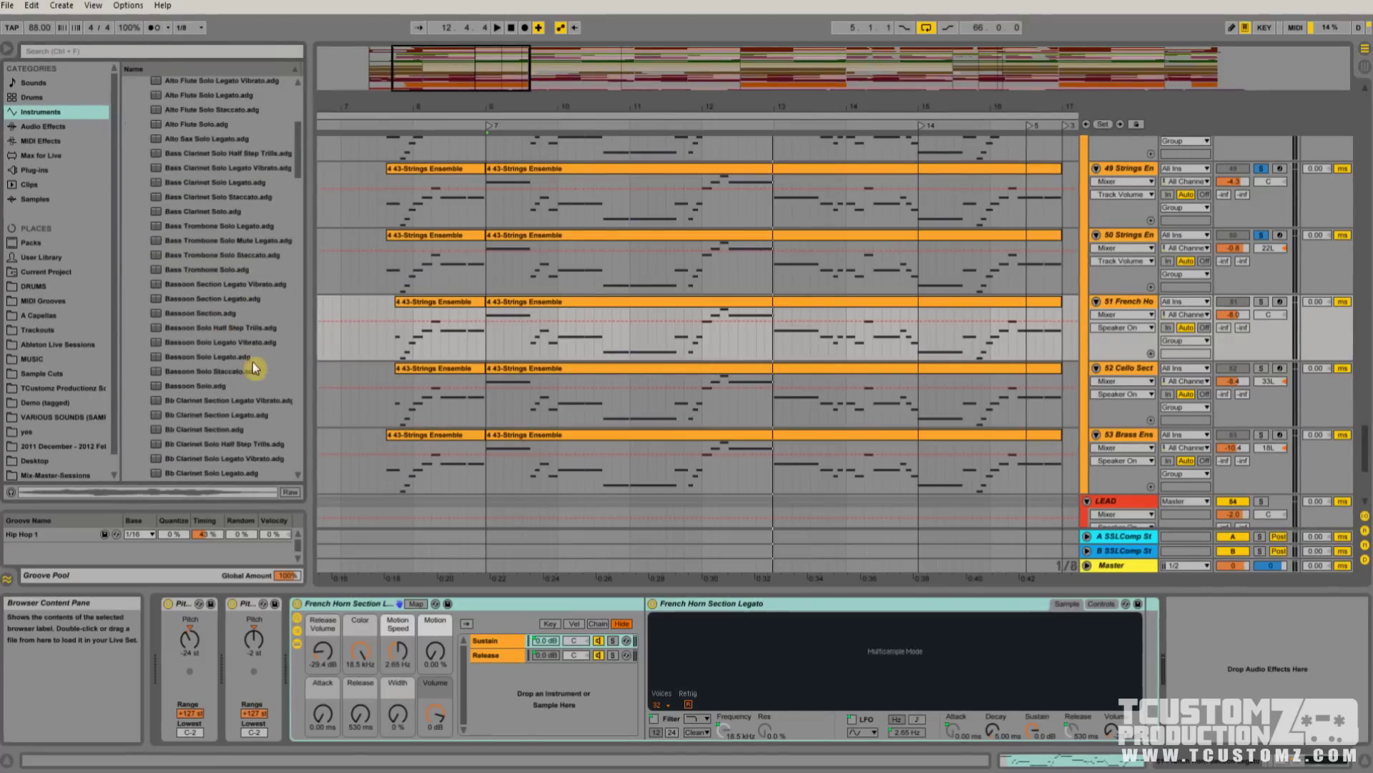
left_click_drag(298, 189, 298, 305)
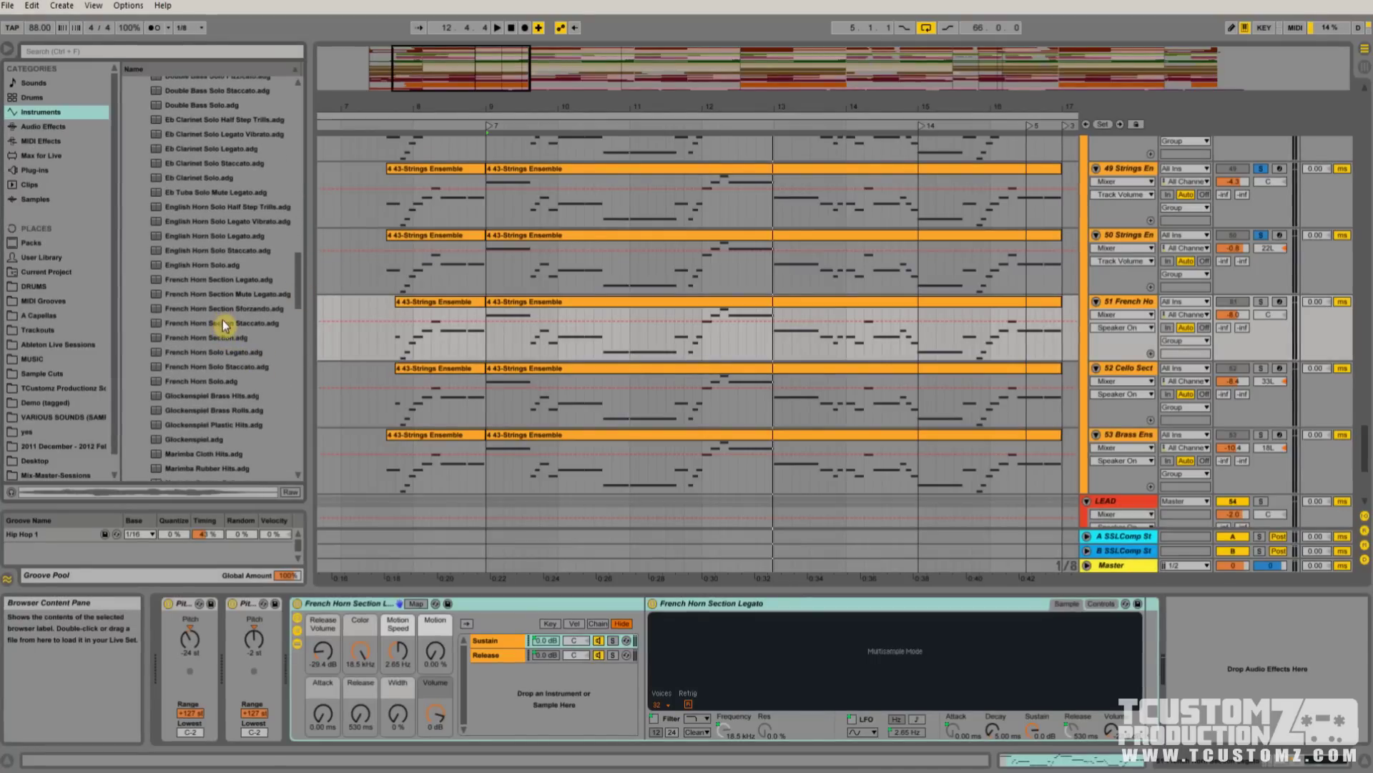
left_click(263, 280)
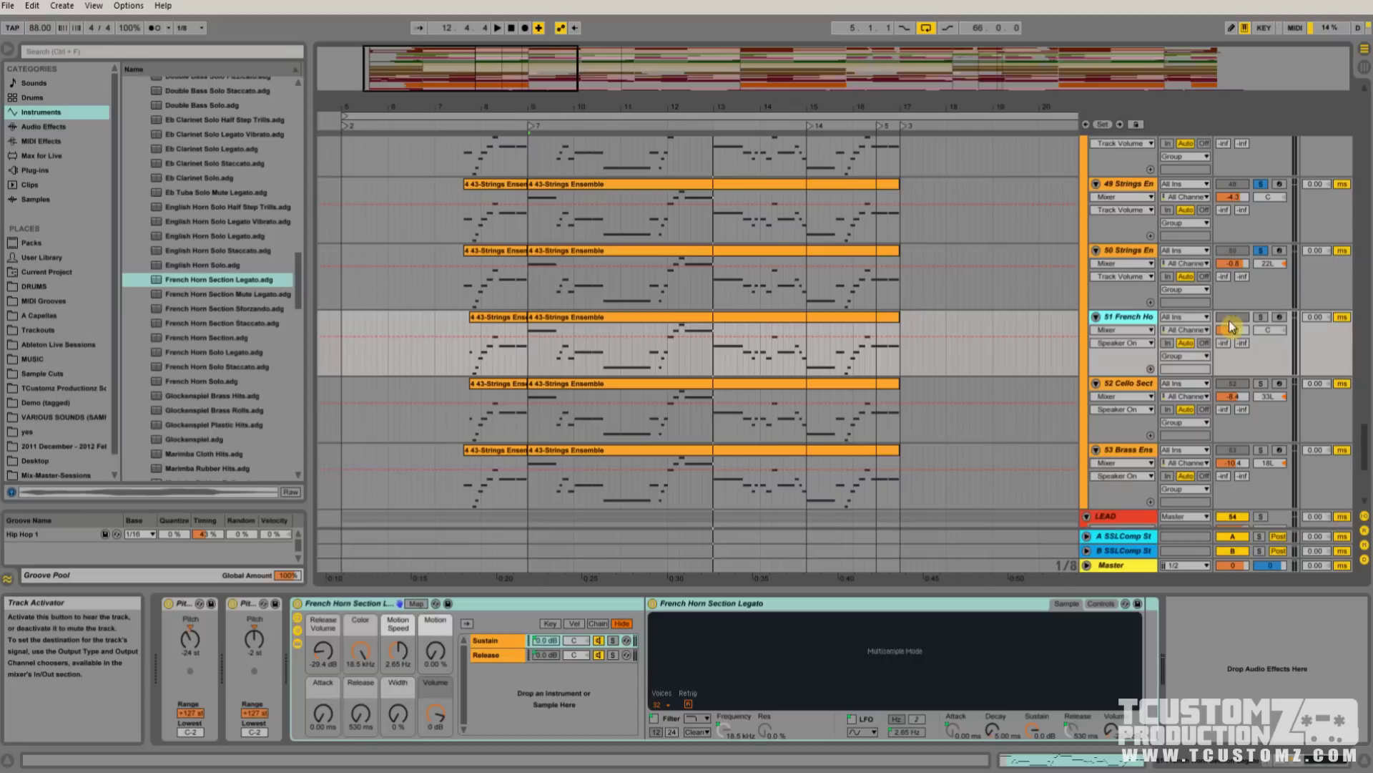
left_click(1260, 317)
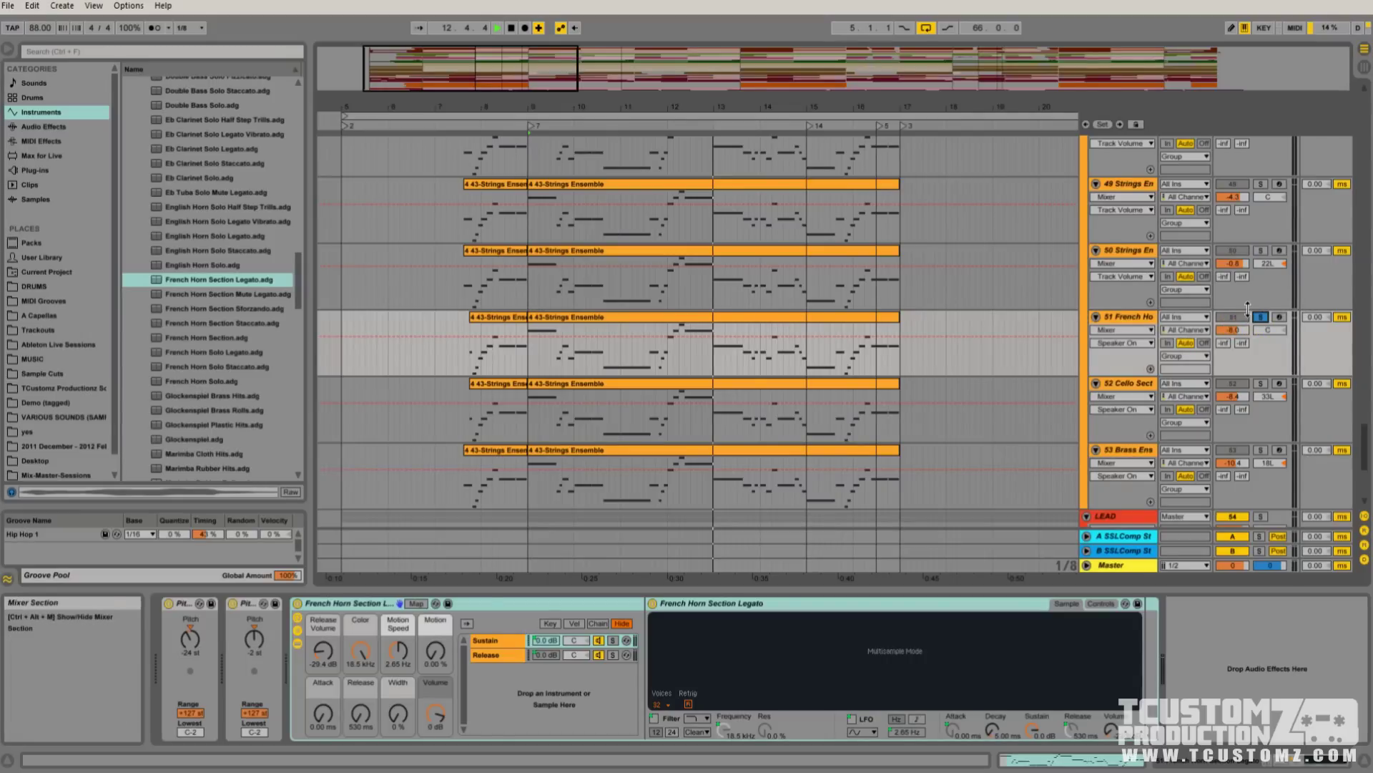
key("space")
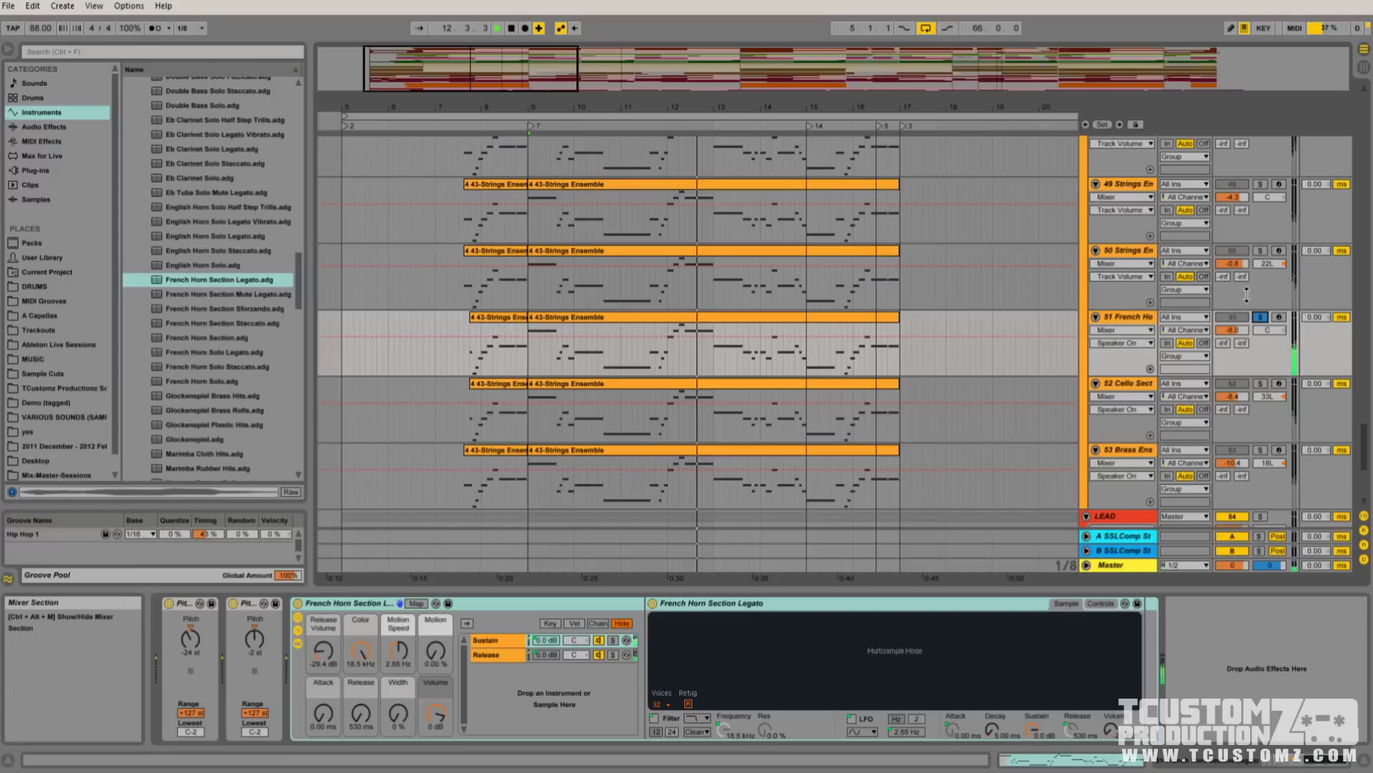
Step: Show the cello track's Cello Section Legato preset, then replay the French horn track from bar 9
left_click(1136, 388)
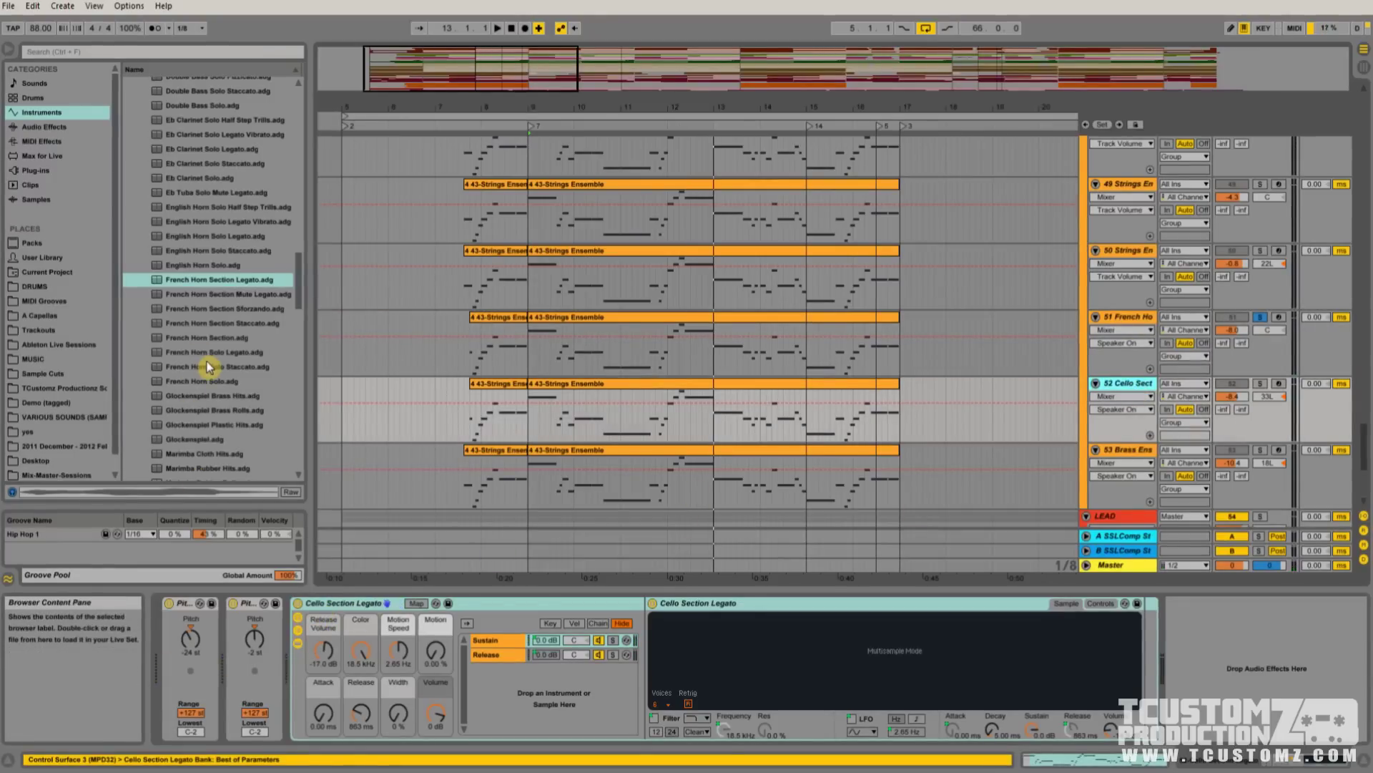
scroll(214, 364, "up", 12)
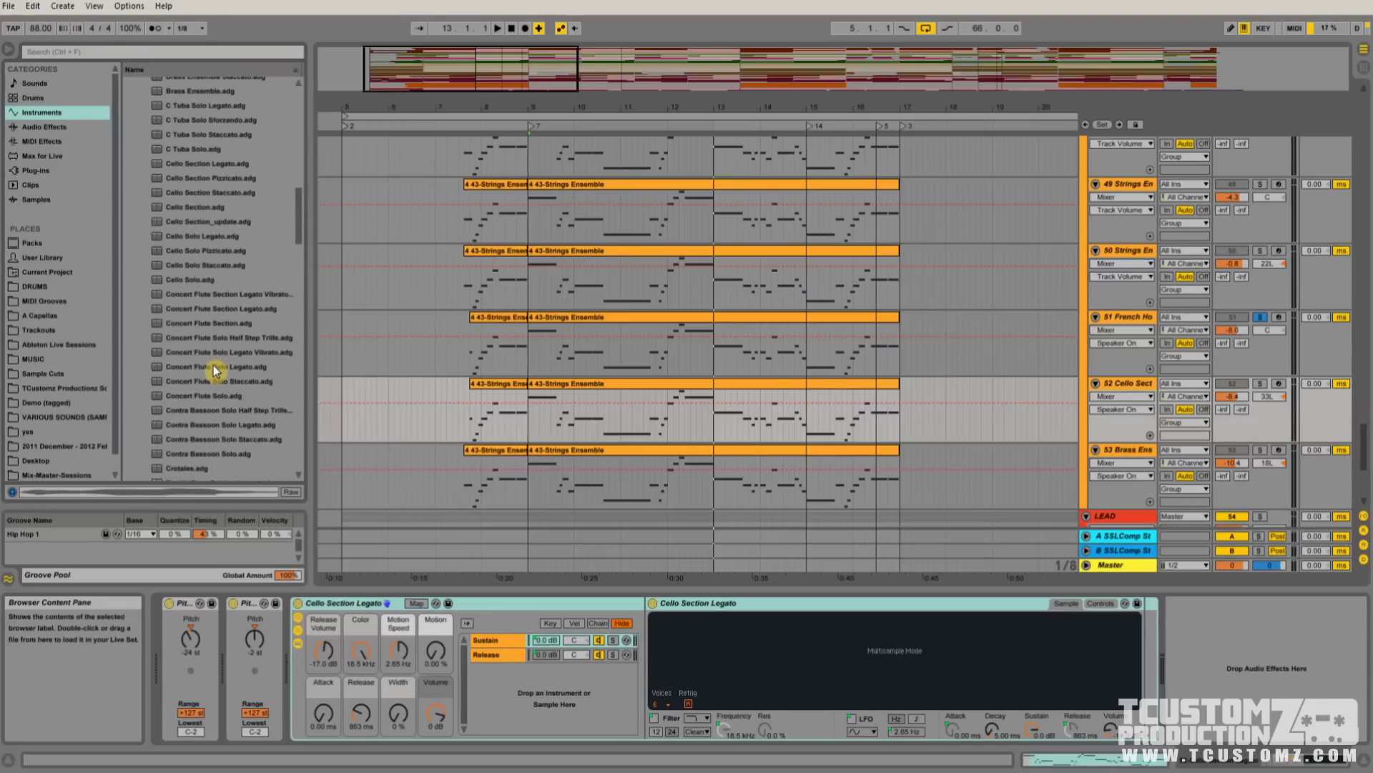
scroll(213, 366, "up", 3)
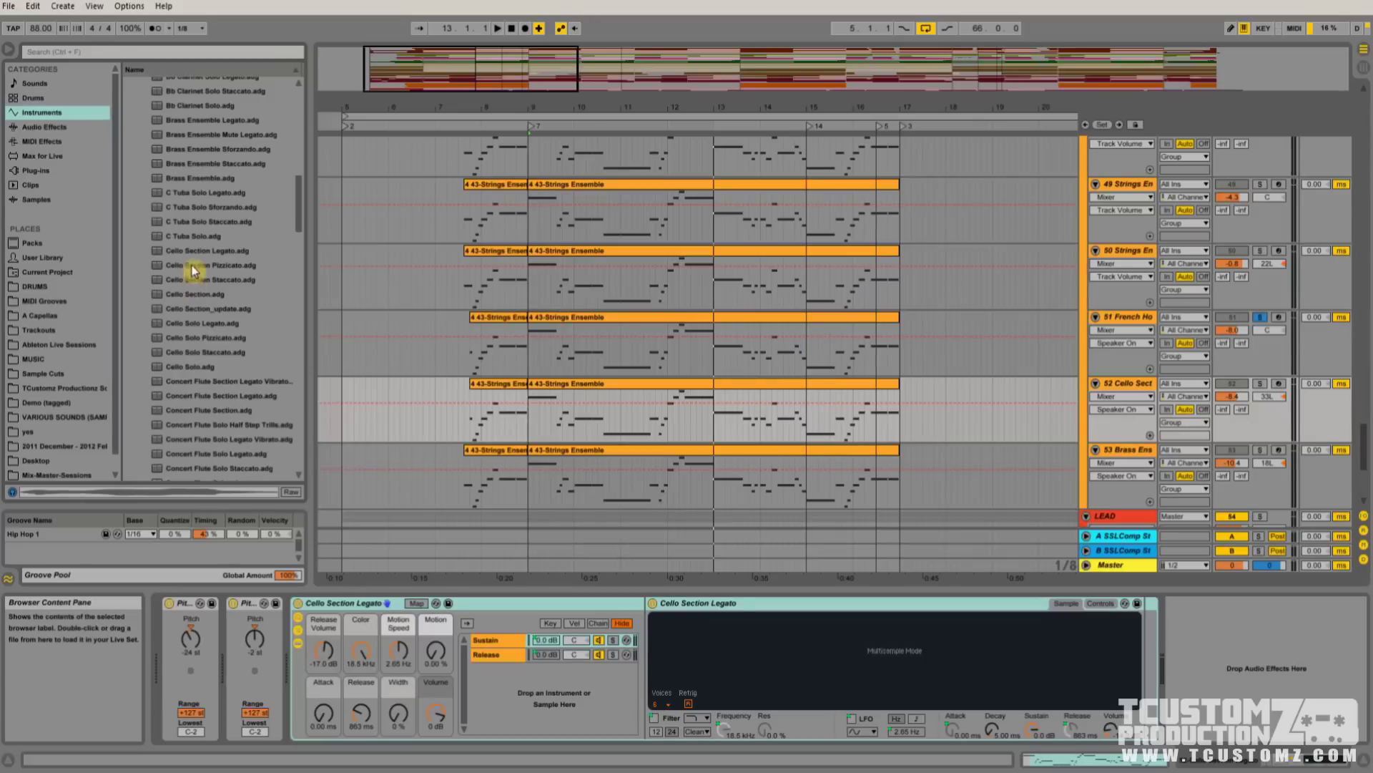
left_click(215, 252)
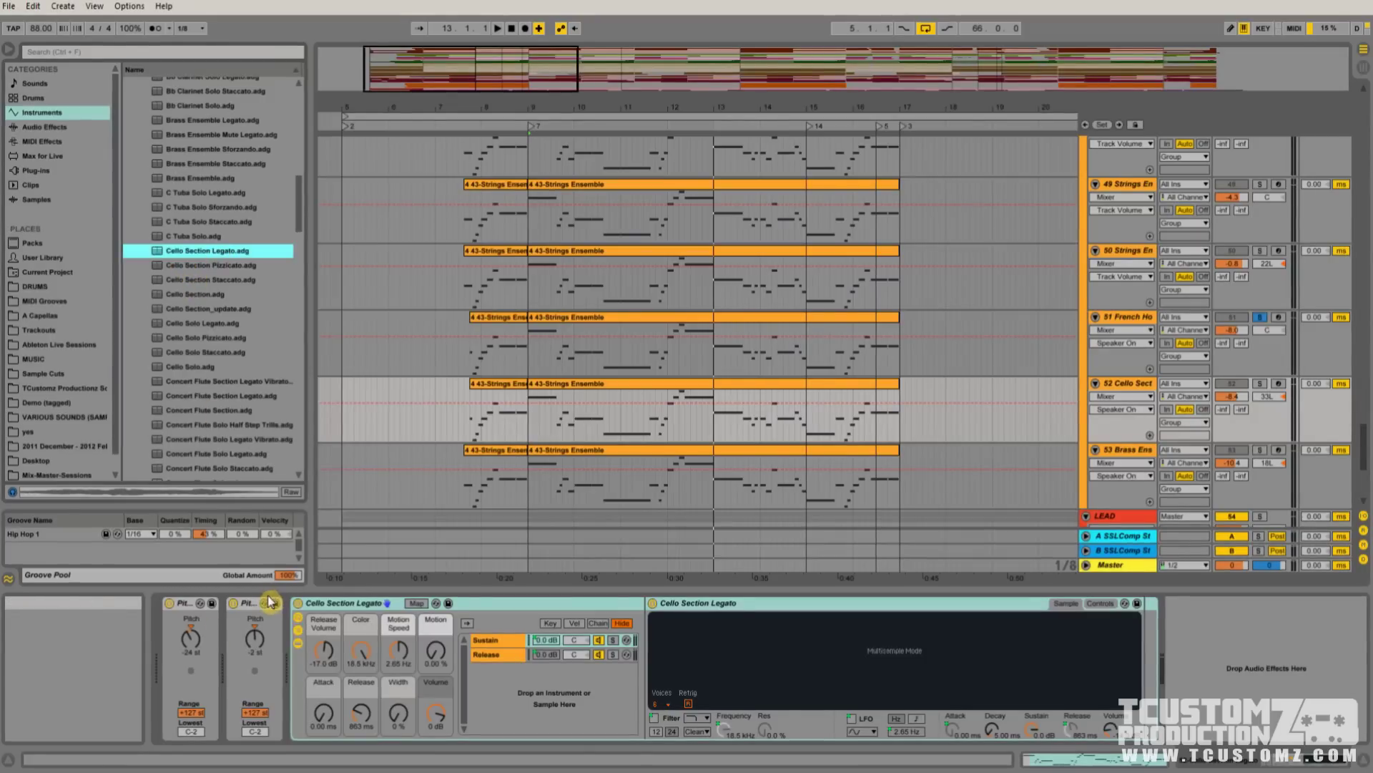
left_click(188, 649)
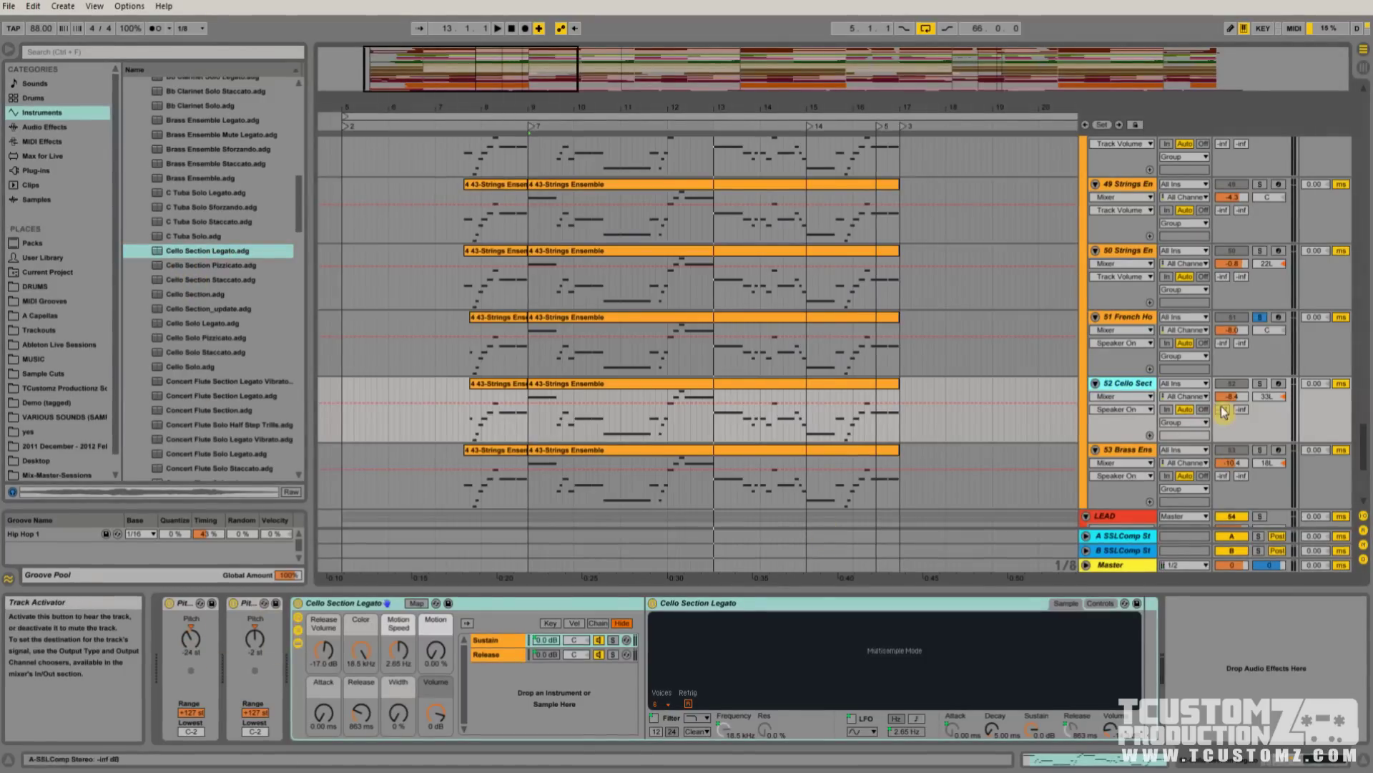
left_click(1281, 339)
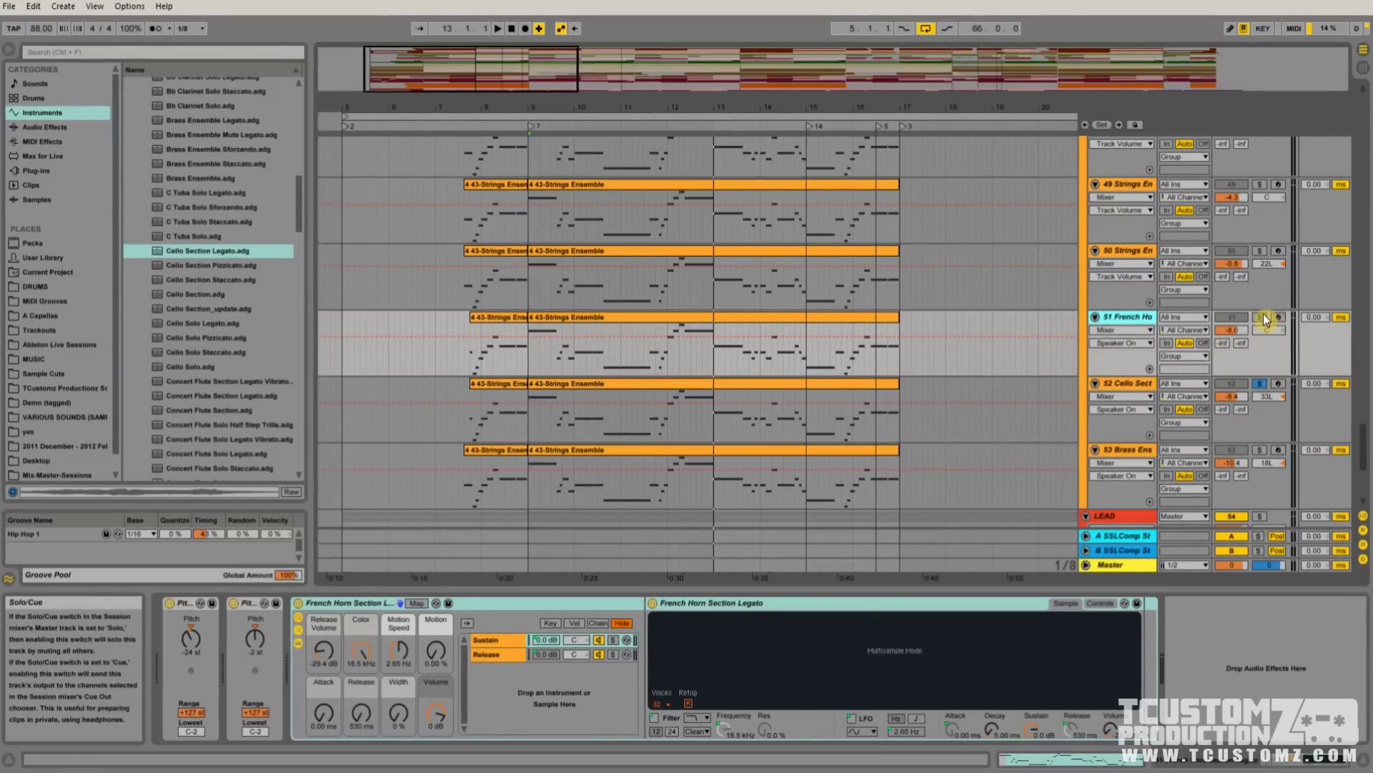
key("space")
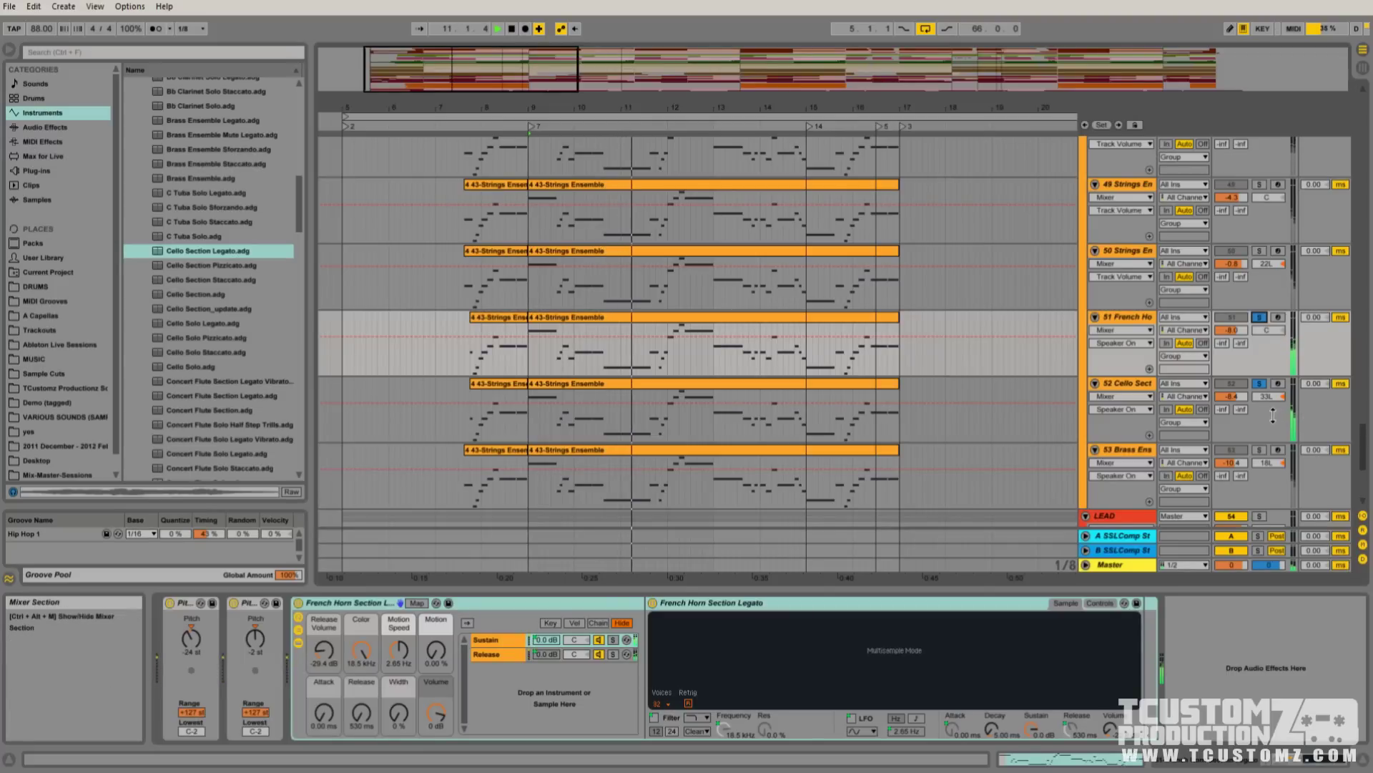
Step: Solo 53 Brass Ensemble, start playback, then add 50, 49 and 48 Strings to the solo
left_click(1136, 453)
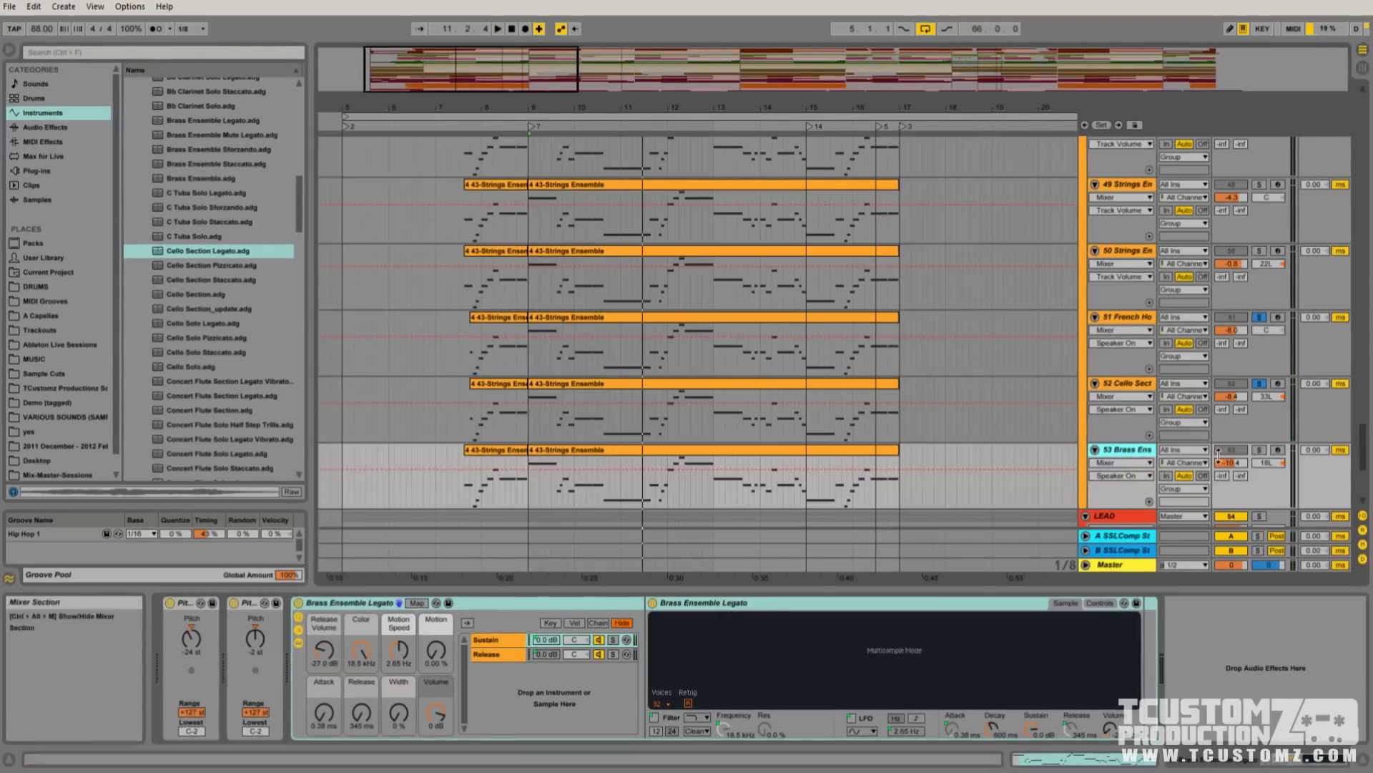
left_click(1258, 450)
key("space")
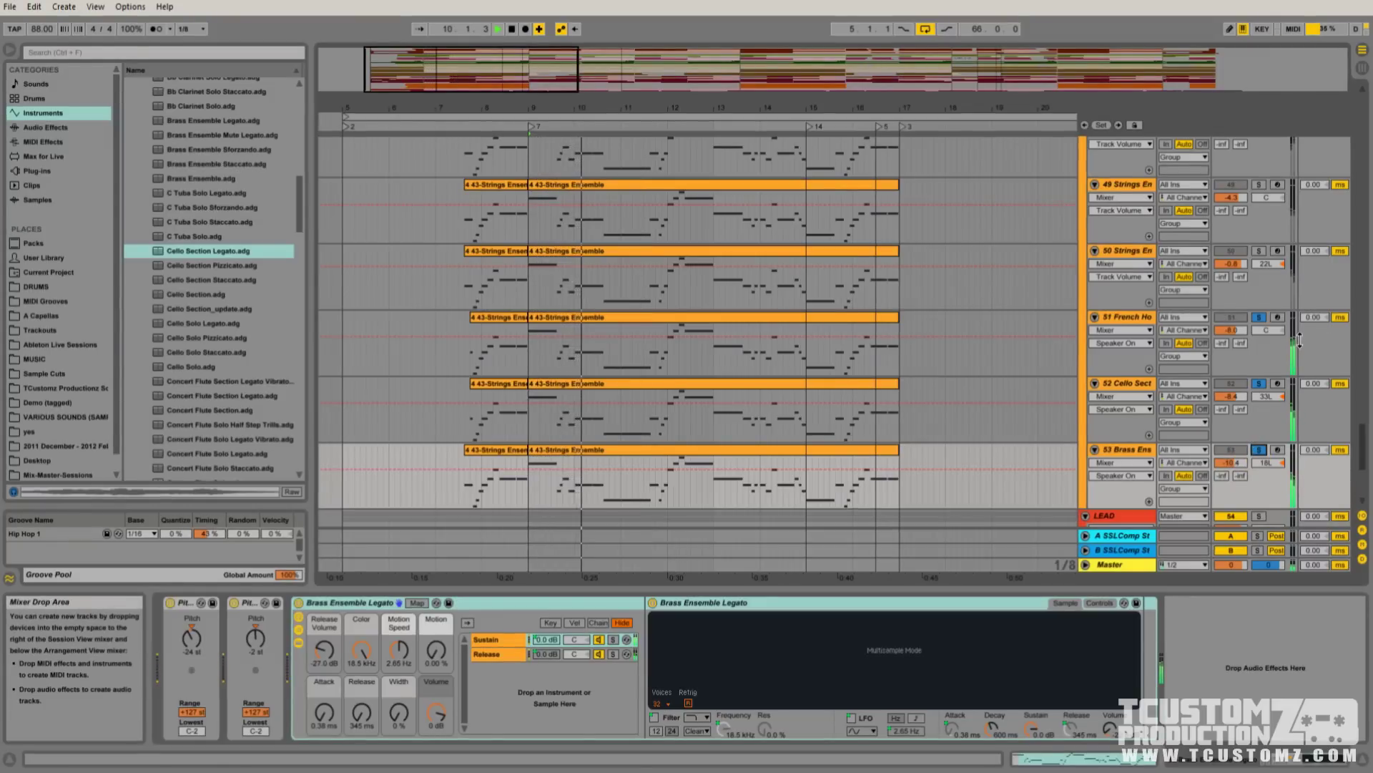
scroll(1300, 341, "up", 3)
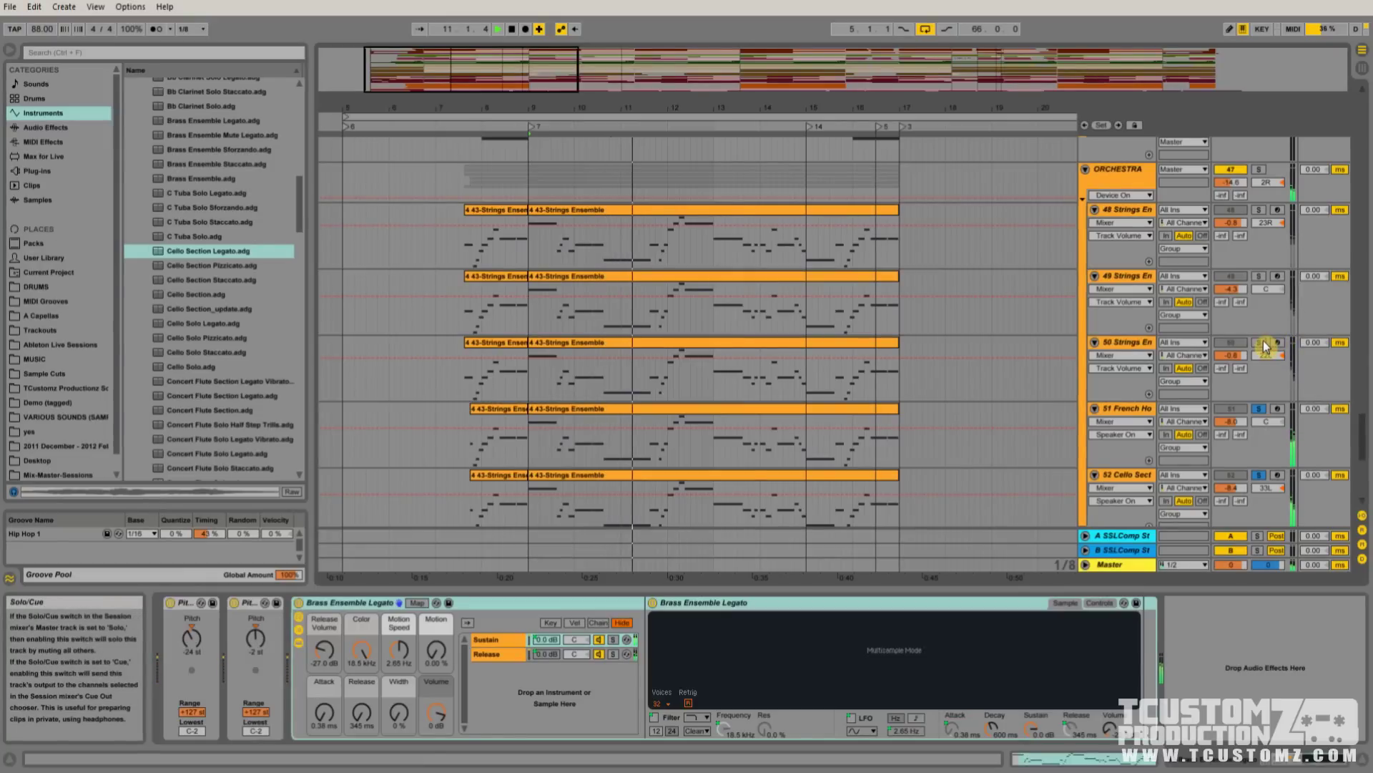
left_click(1263, 345)
left_click(1258, 276)
left_click(1263, 212)
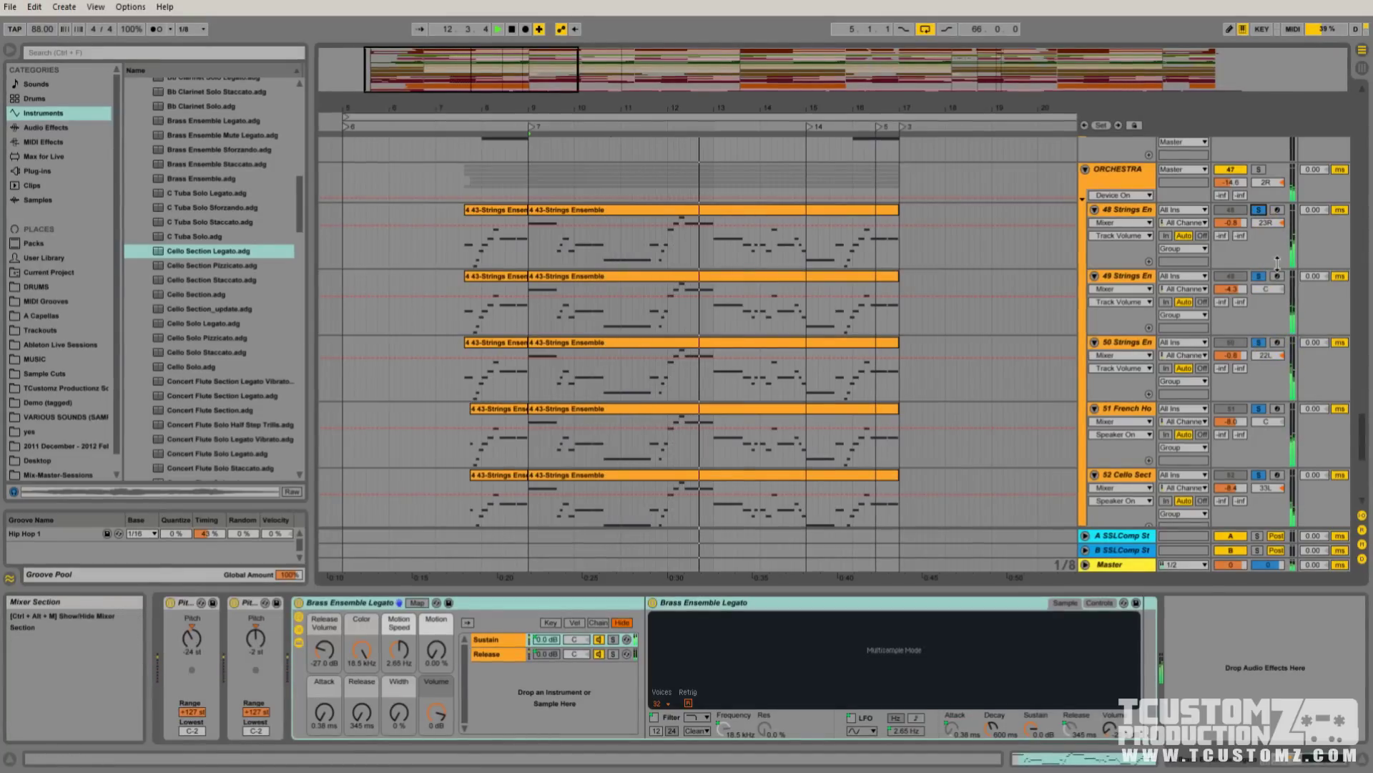
scroll(1266, 272, "up", 1)
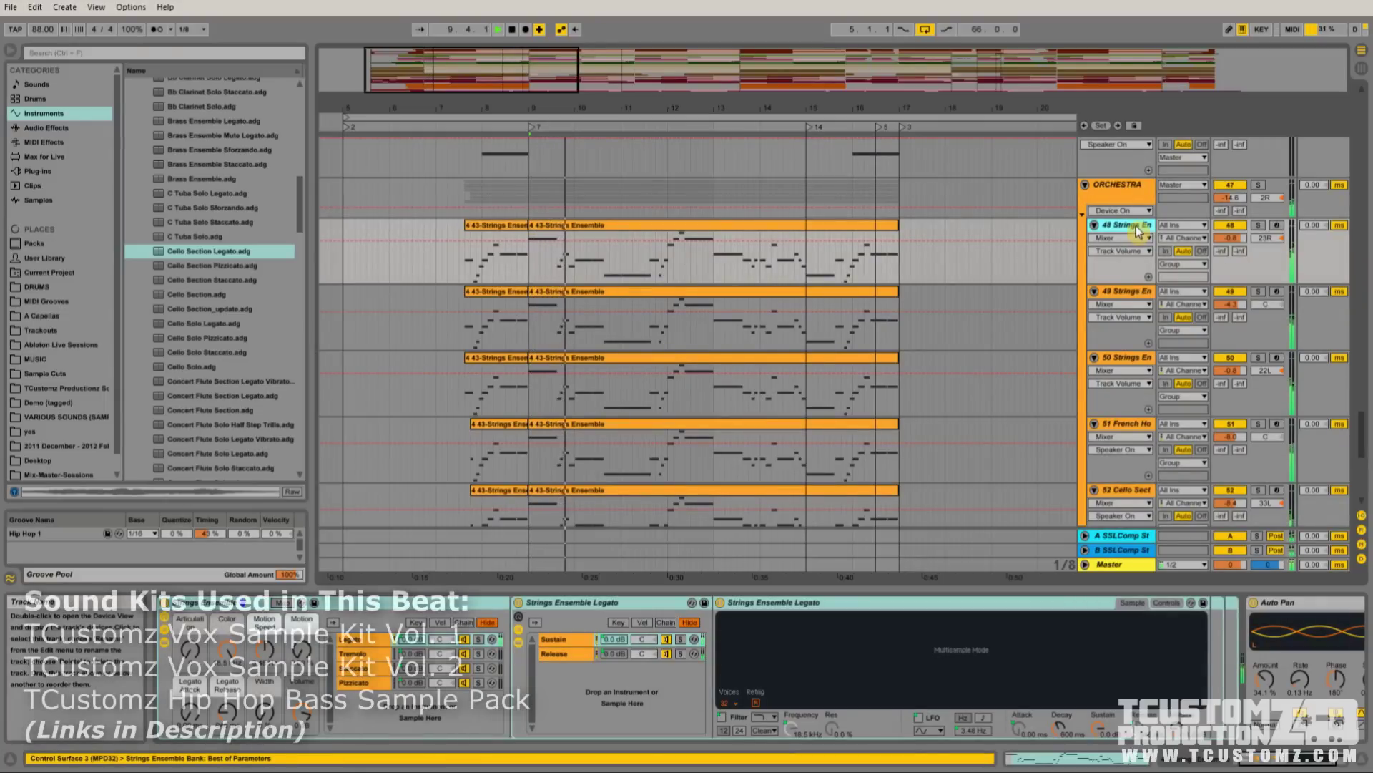
Step: Zoom the arrangement to bars 6–18 and check the ORCHESTRA group's pan setting
scroll(857, 351, "down", 5)
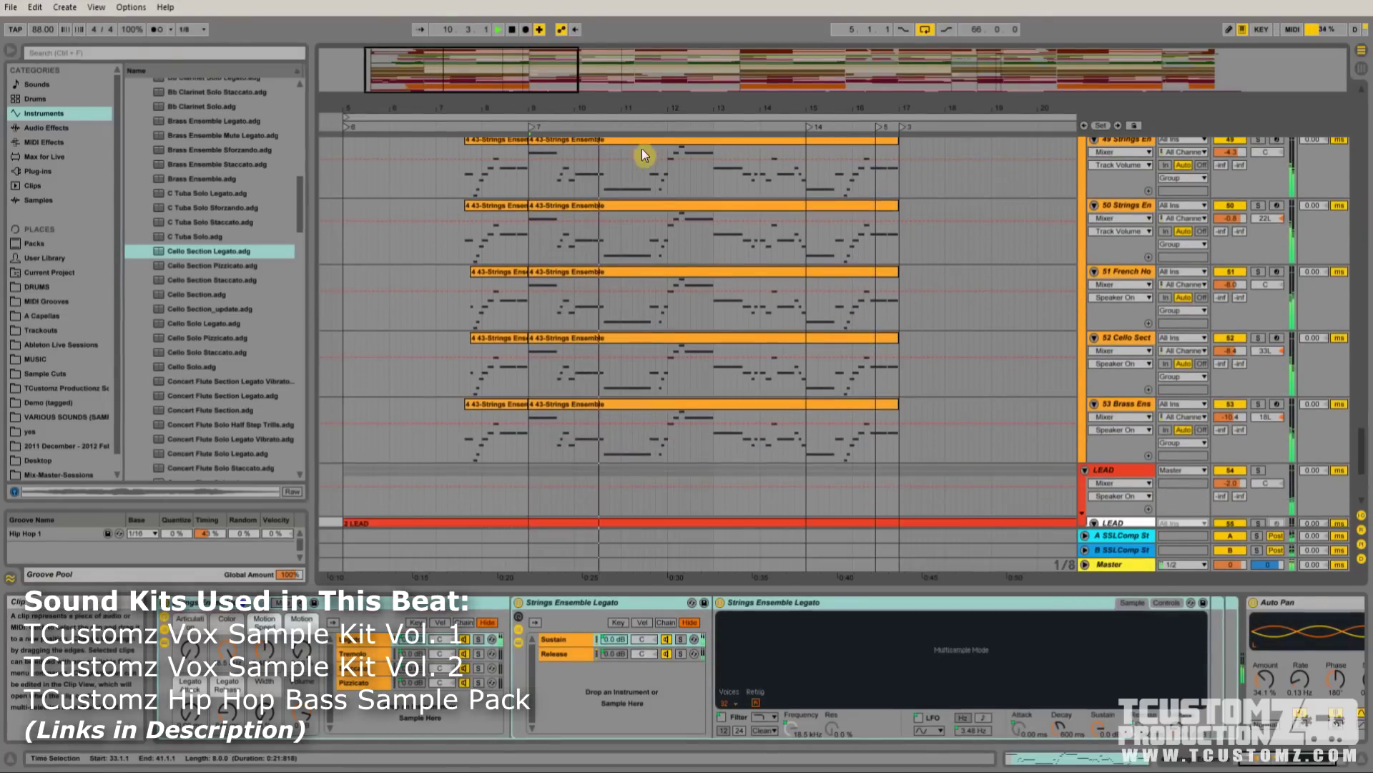
mouse_move(512, 67)
left_mouse_down()
mouse_move(513, 90)
mouse_move(490, 55)
left_mouse_up()
scroll(775, 351, "up", 6)
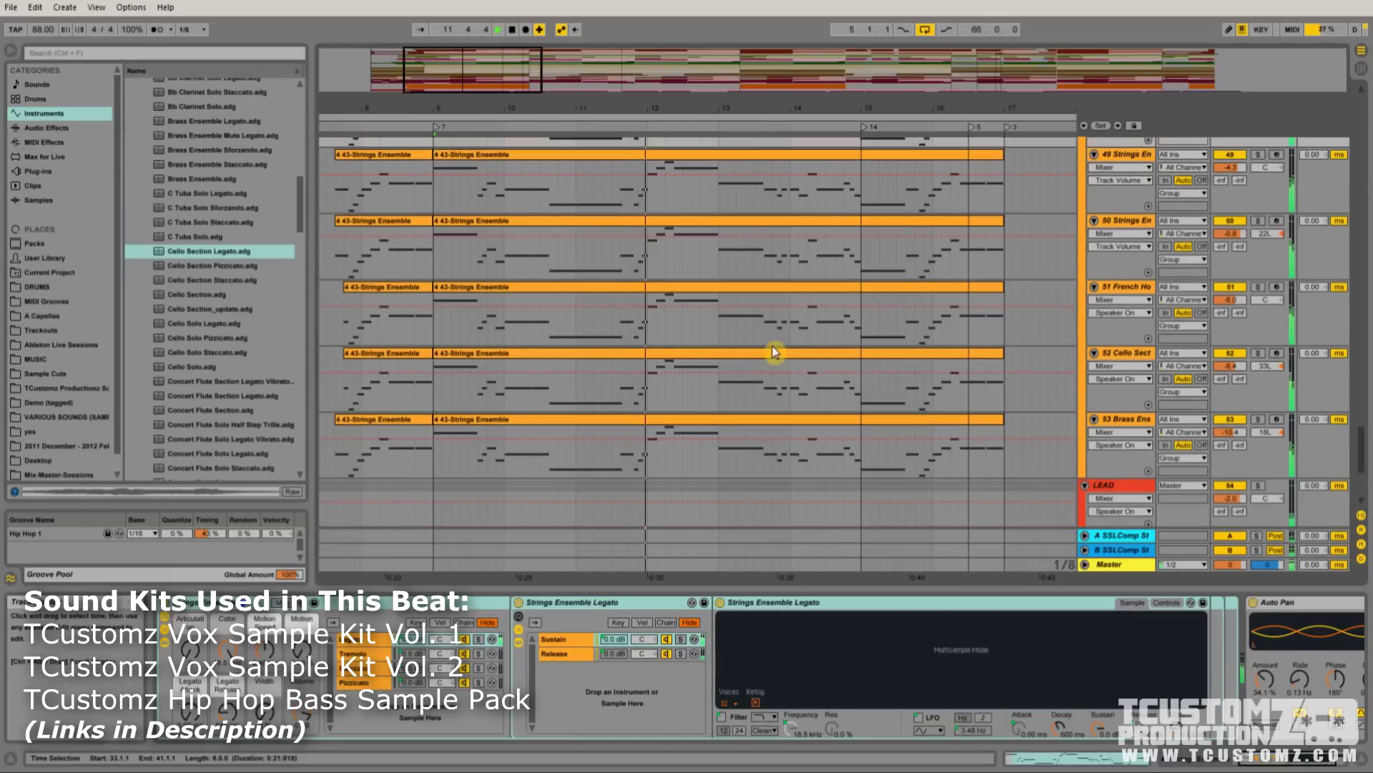
scroll(773, 349, "up", 2)
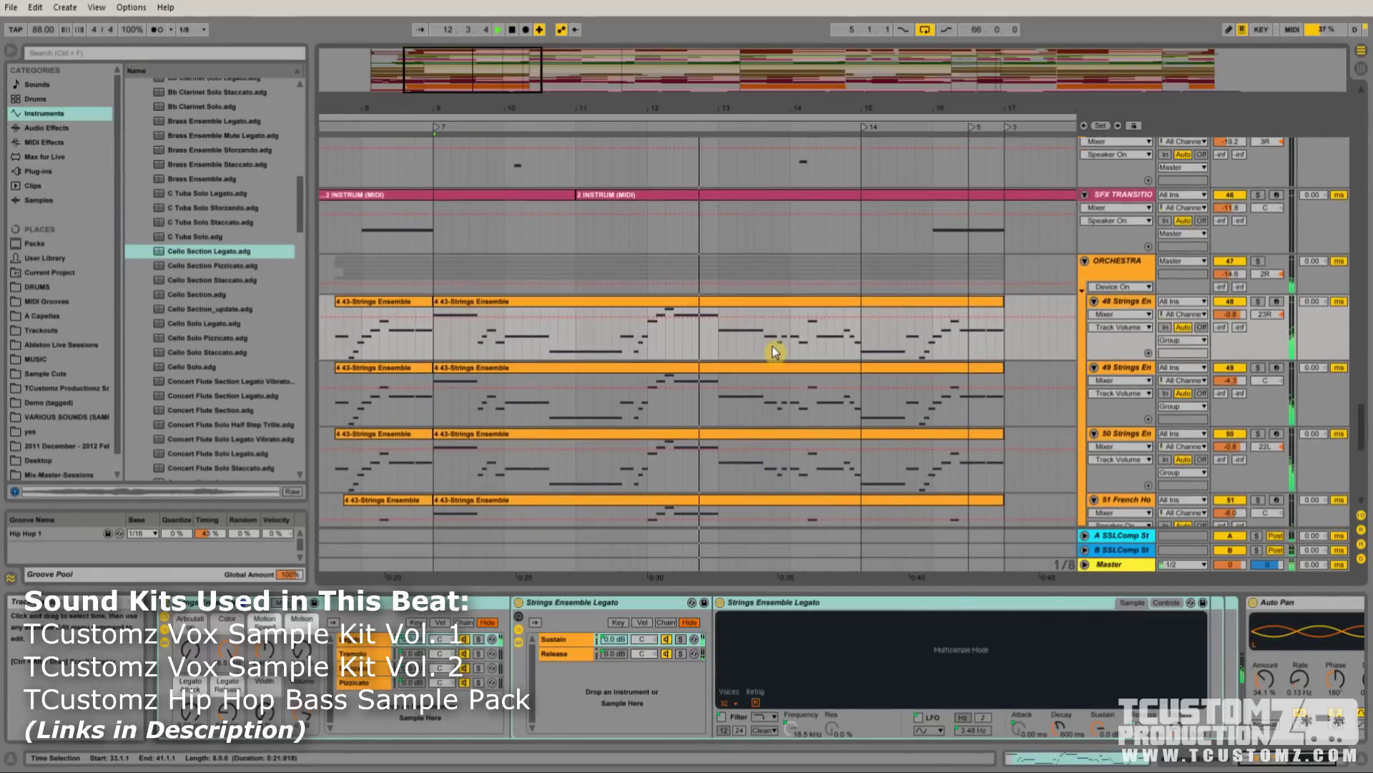
left_click_drag(541, 113, 541, 72)
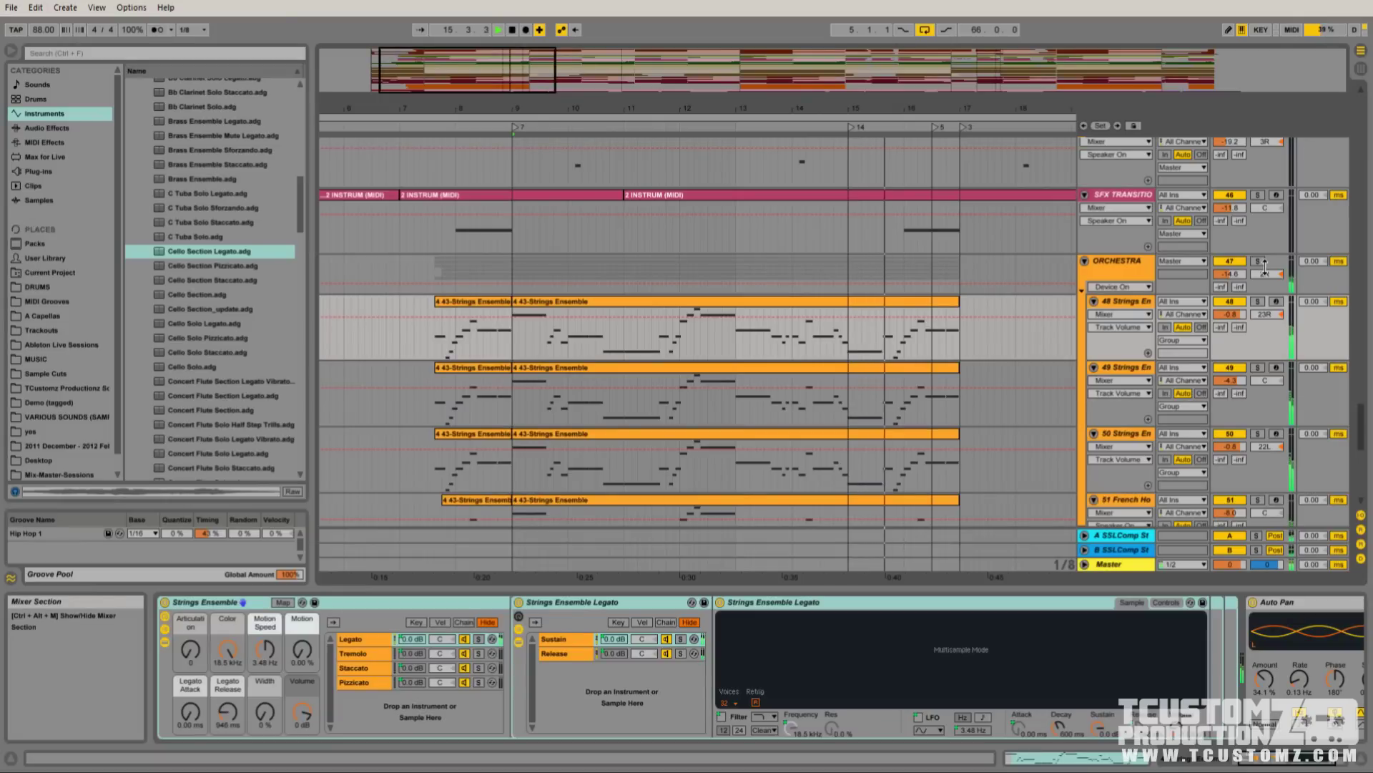
left_click(1266, 272)
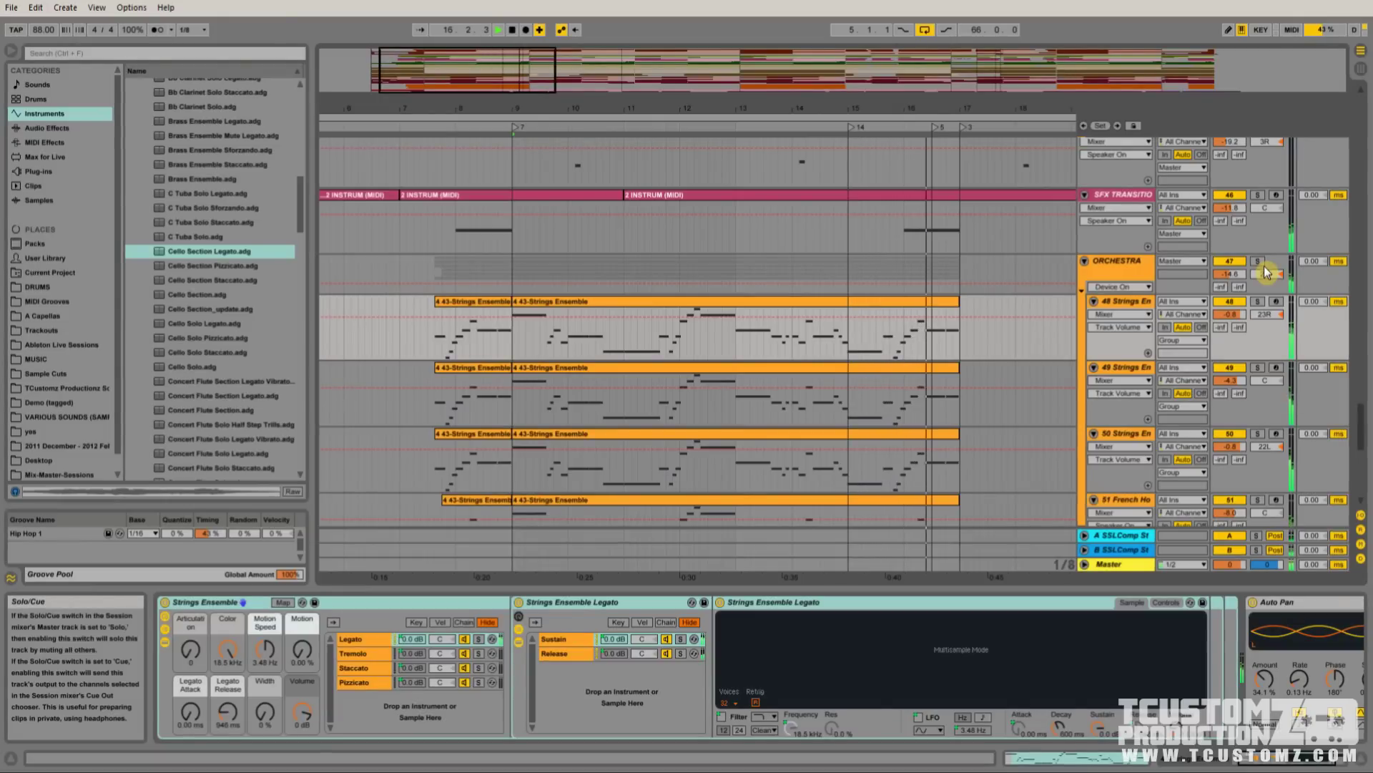
Step: Stop the transport and select the 43-Strings Ensemble clip on track 48 at bar 9
left_click_drag(499, 72, 499, 78)
left_click(511, 29)
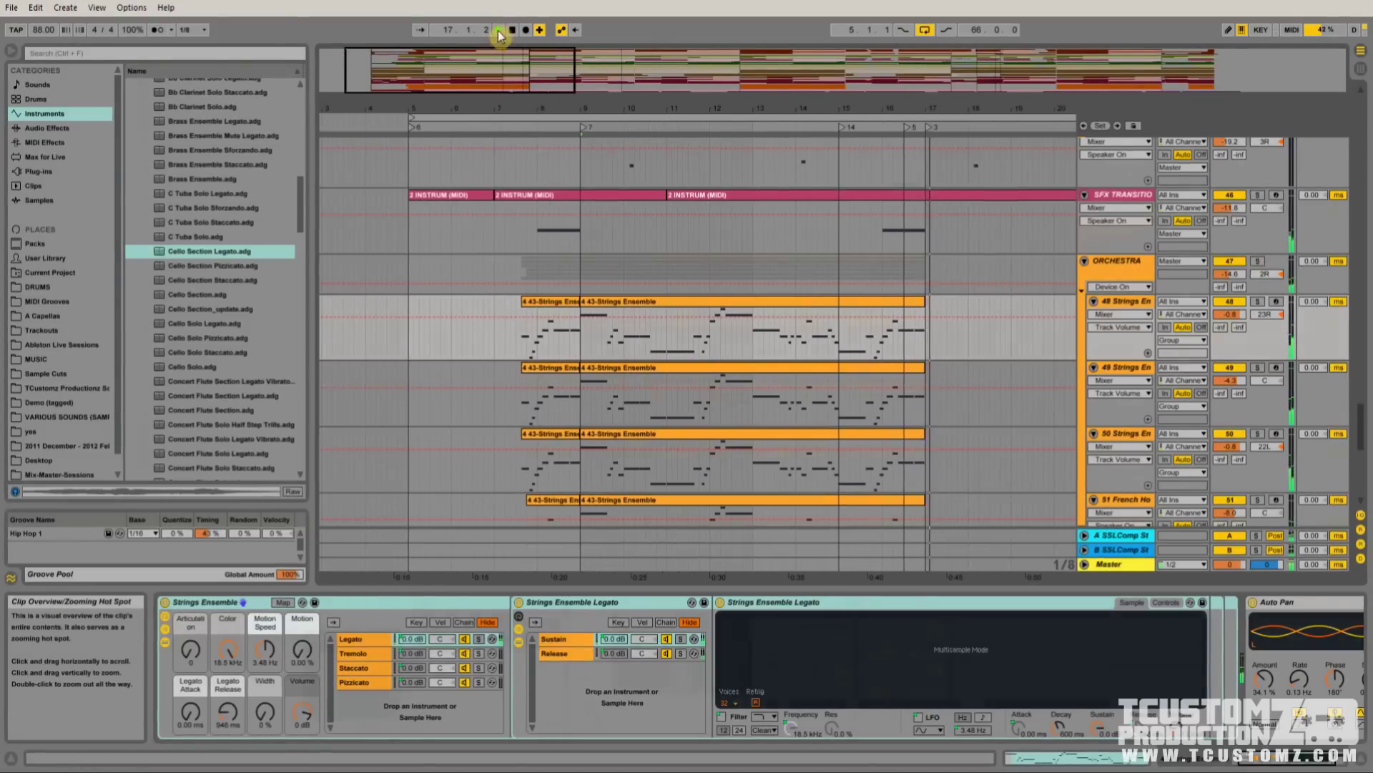
left_click(560, 297)
left_click(655, 256)
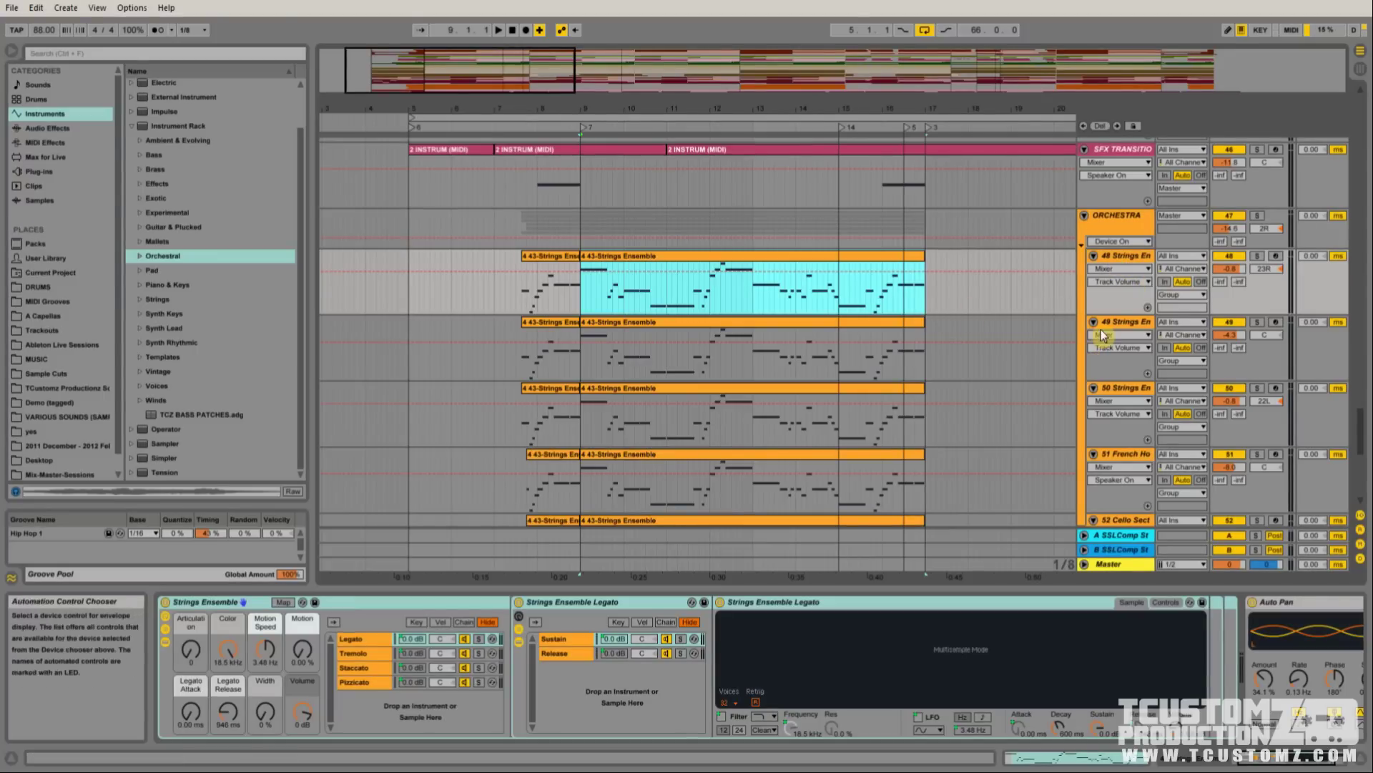
scroll(1035, 441, "down", 5)
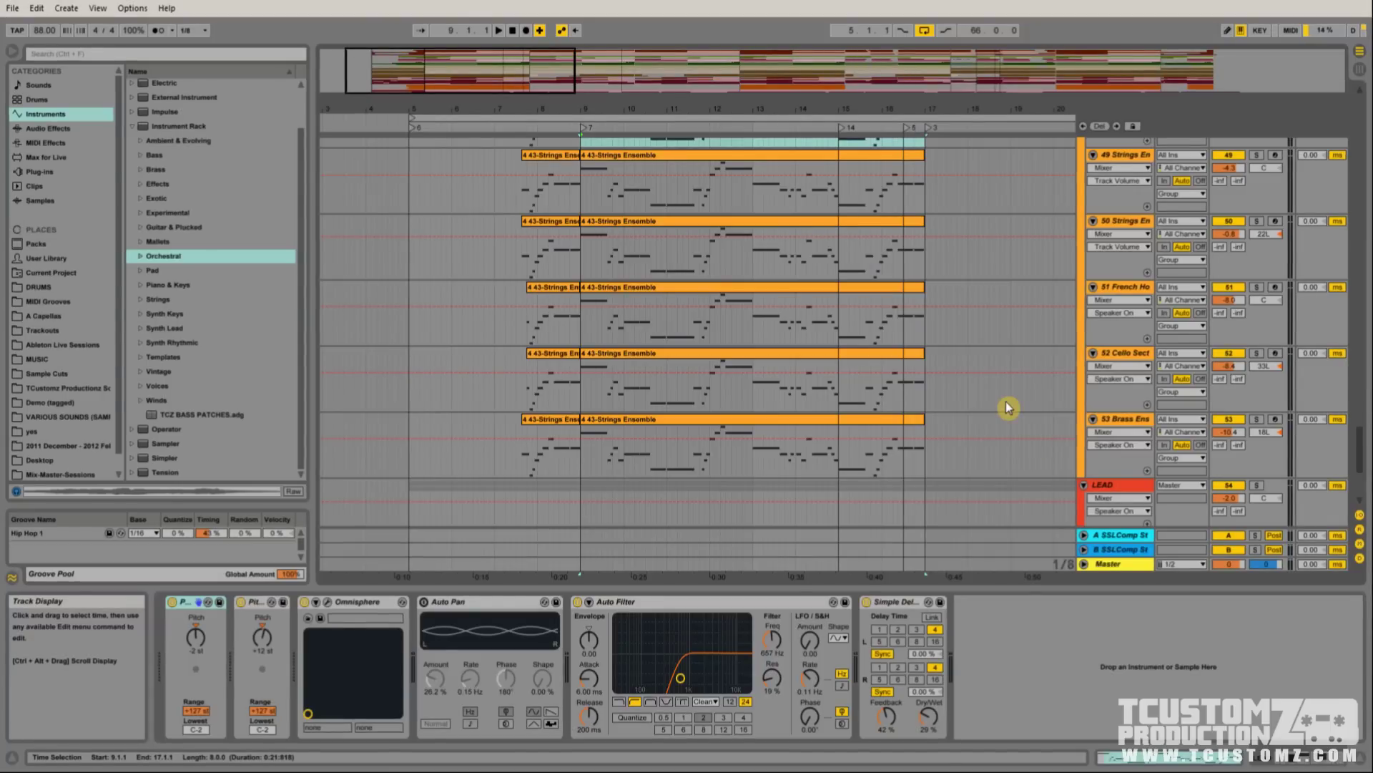
scroll(1008, 408, "up", 3)
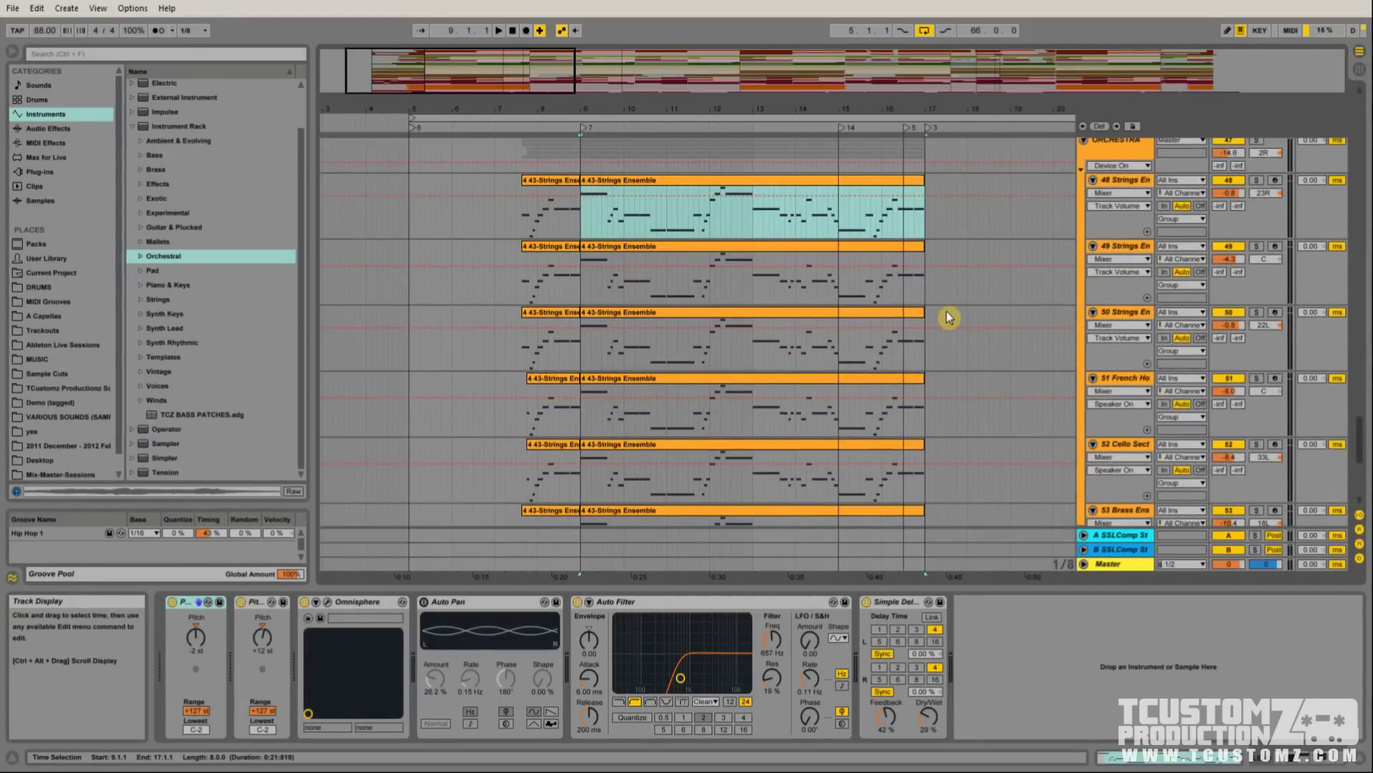
scroll(776, 310, "down", 3)
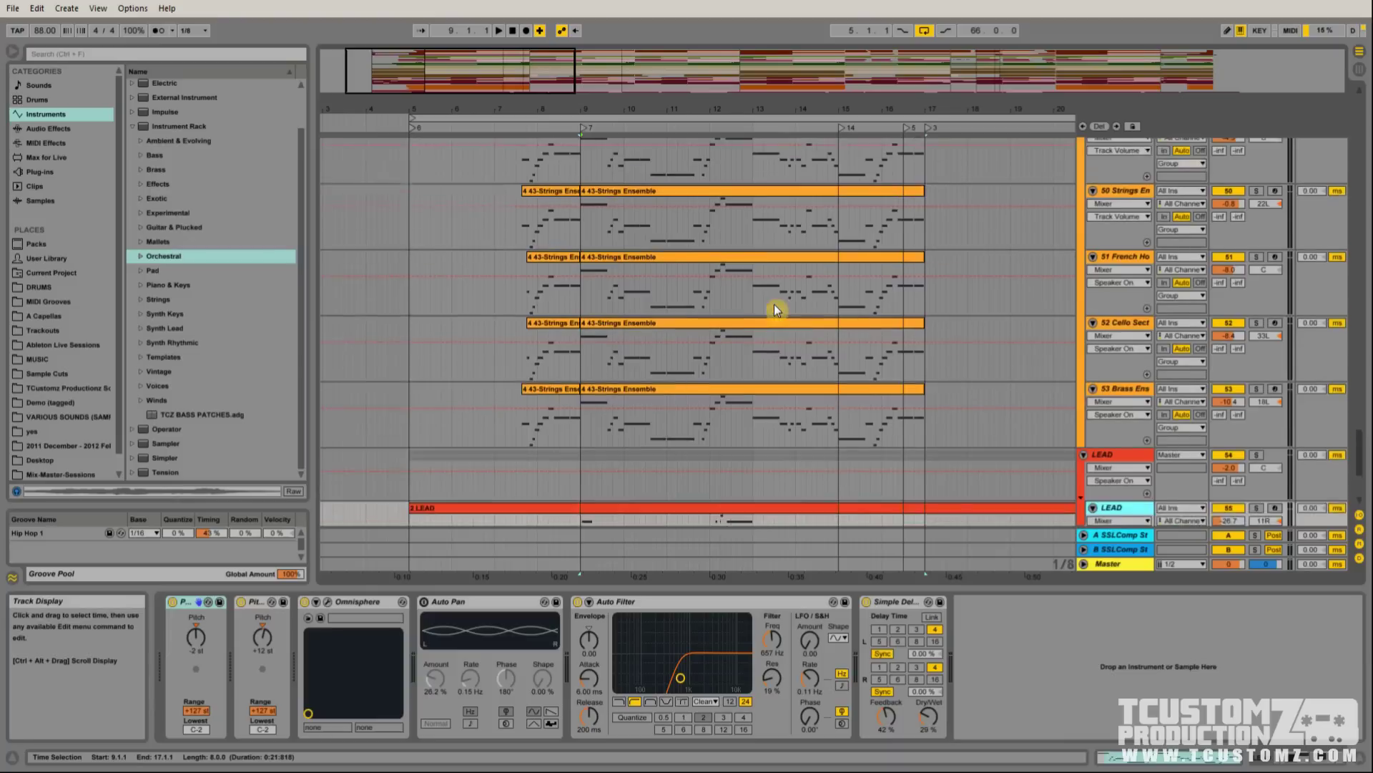
scroll(776, 310, "up", 3)
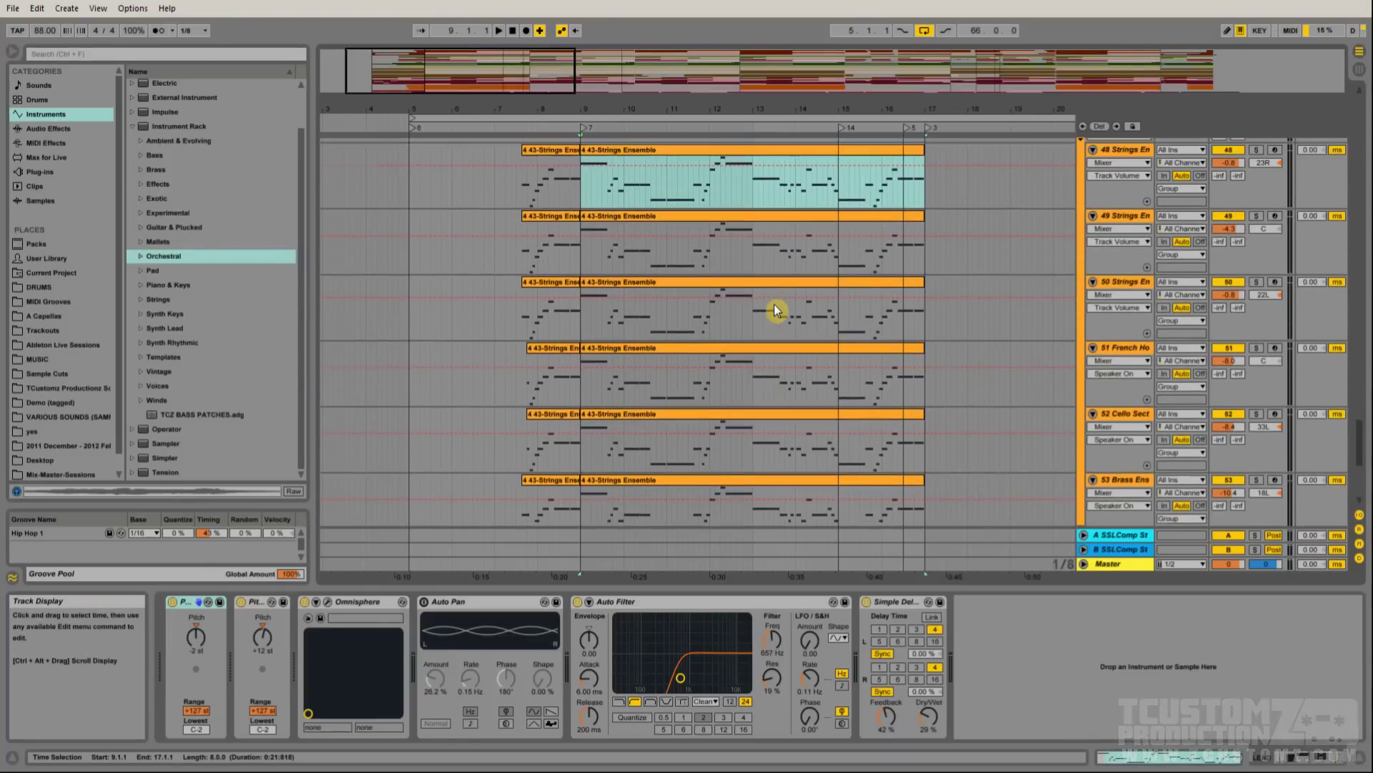